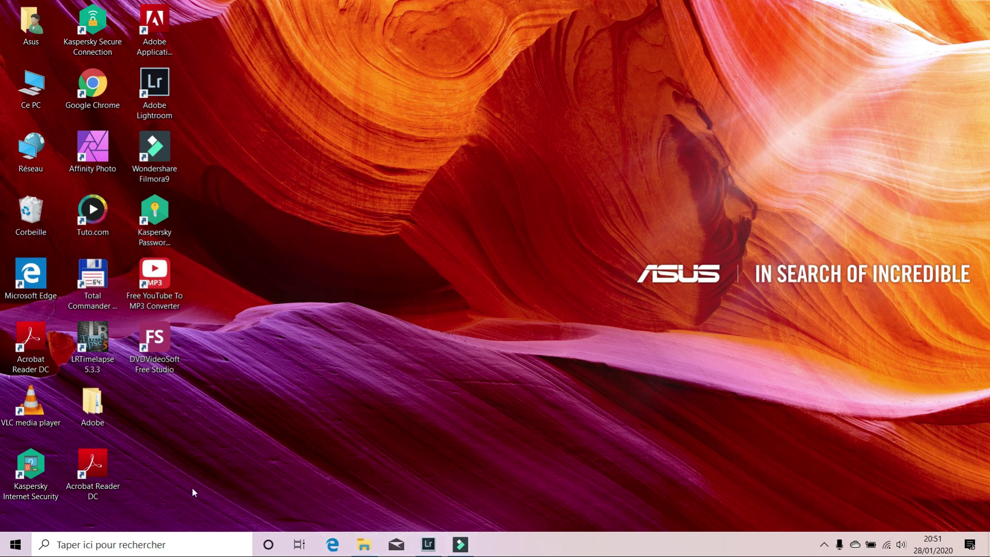
Step: Start LRTimelapse and load the image sequence from the 2020-02-Douiret-TimelapseD610 folder in Images
double_click(97, 350)
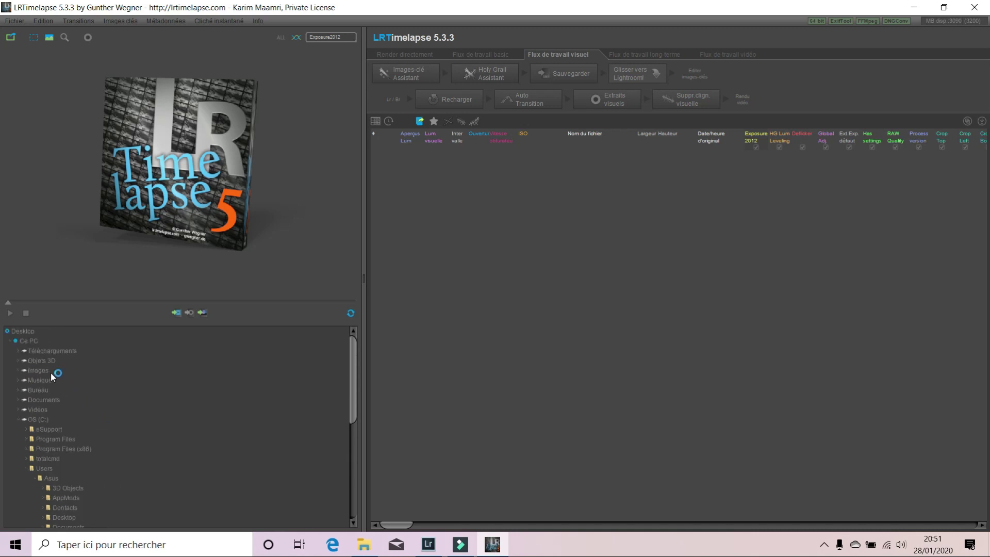
click(49, 371)
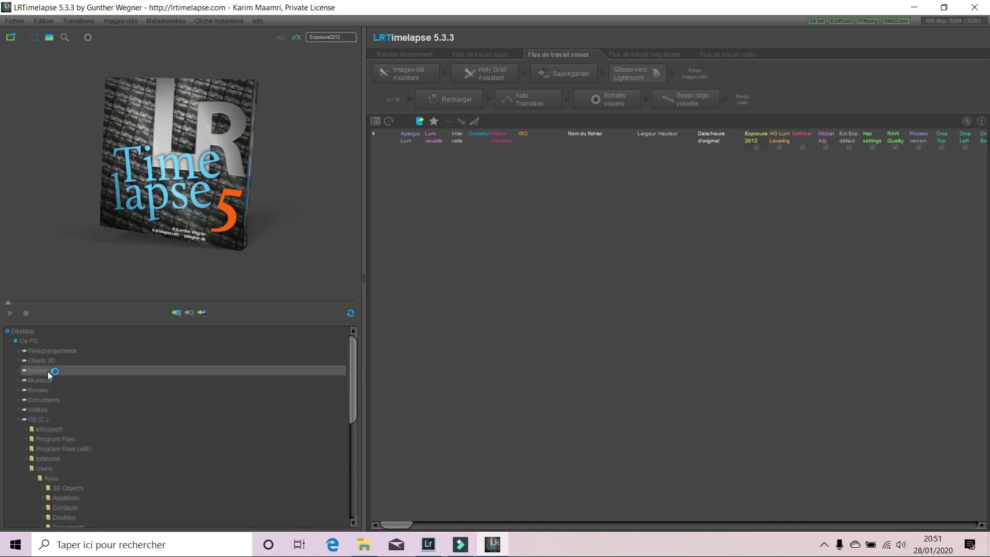
click(19, 370)
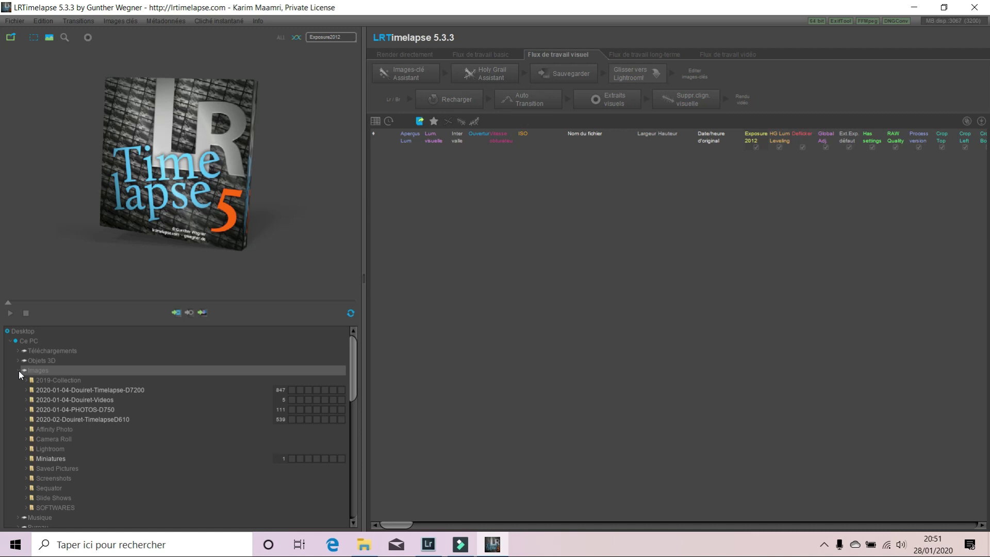
click(91, 419)
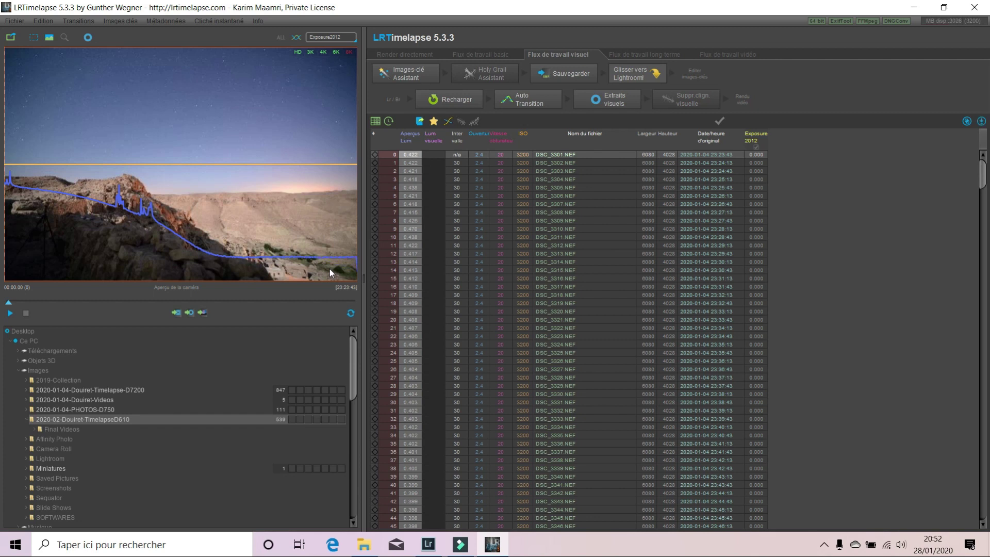
Step: Preview the sequence, create 5 keyframes with the keyframe assistant, and save the metadata
click(10, 313)
click(411, 76)
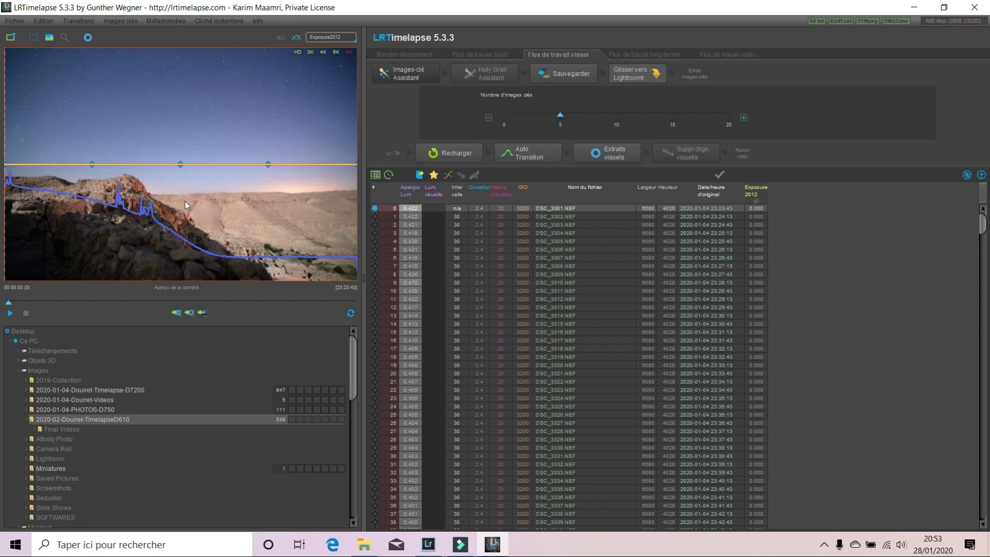
click(561, 73)
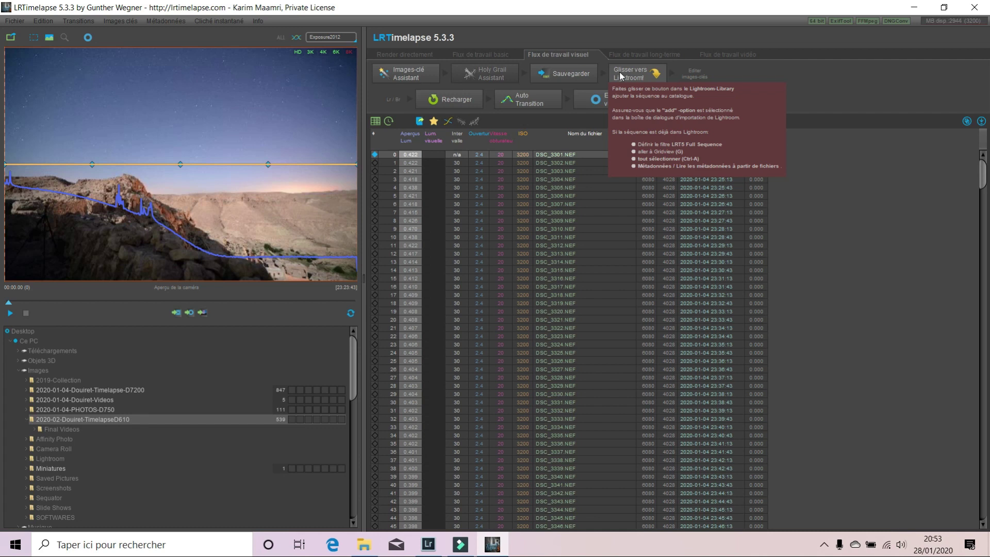
Step: Transfer the saved sequence to Lightroom and import all its photos with the Ajouter option, ignoring the QuickTime notice
mouse_move(422, 550)
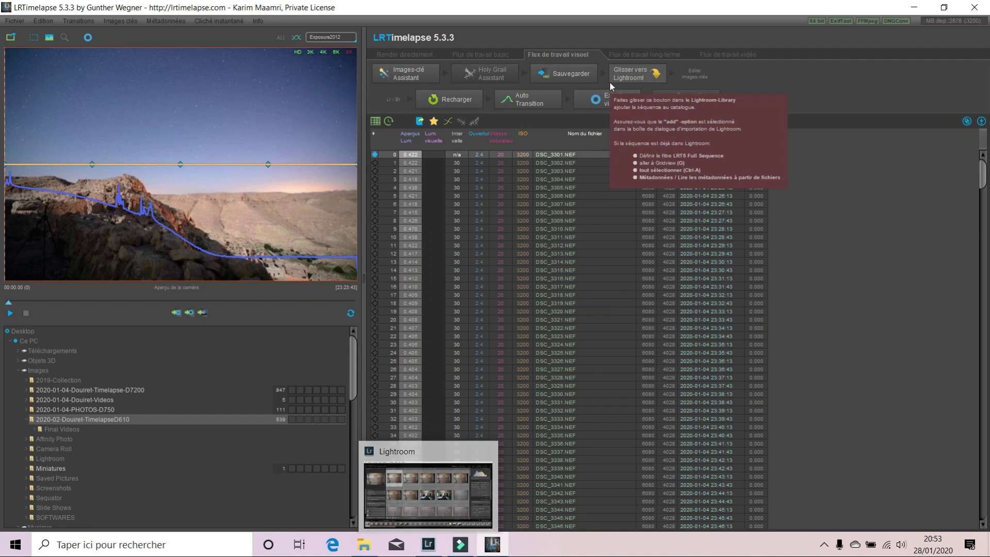
drag(619, 78, 449, 323)
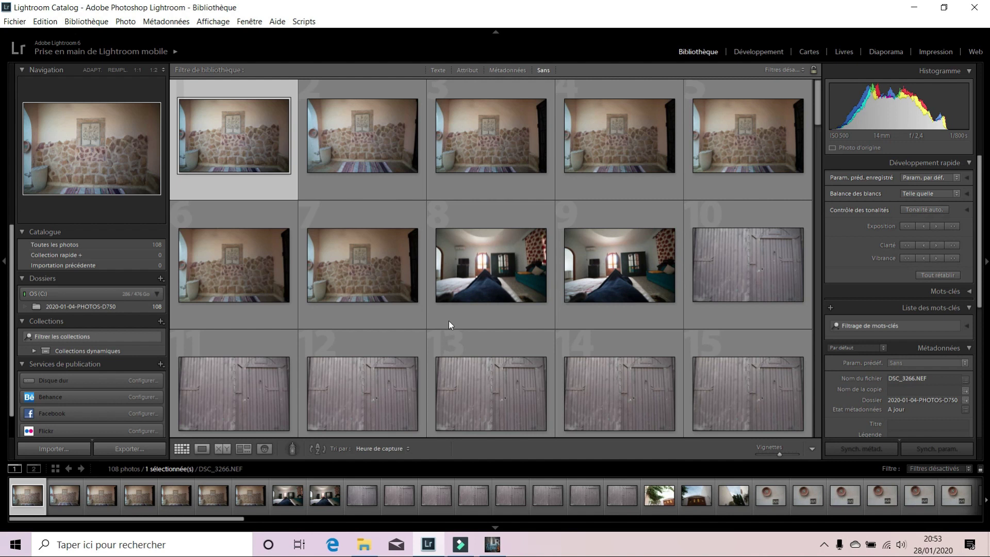
key(ctrl+shift+i)
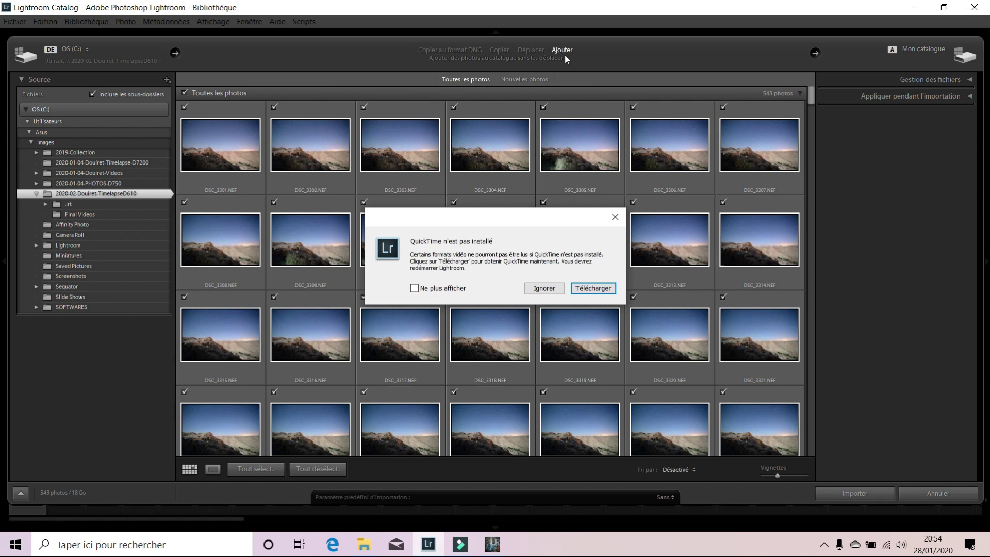
click(545, 287)
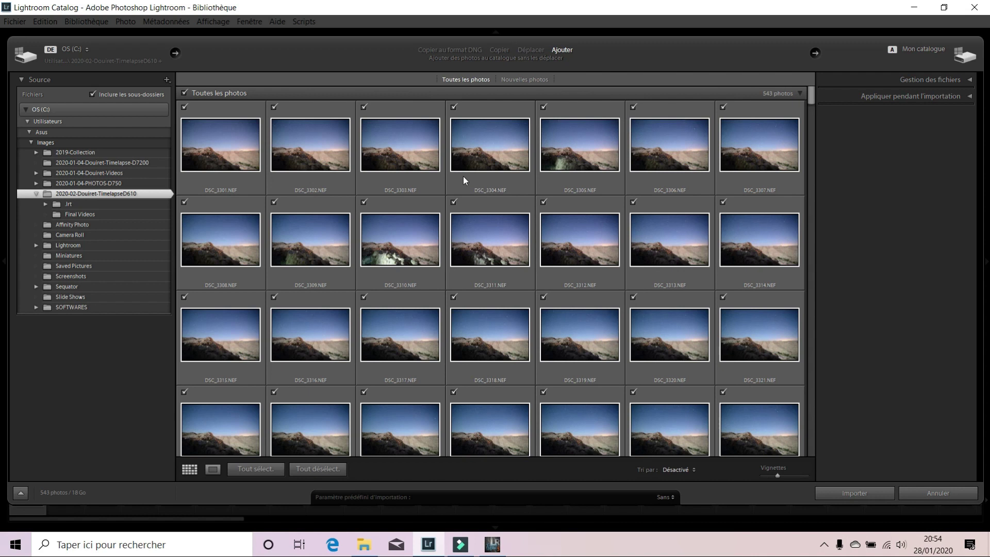
click(843, 493)
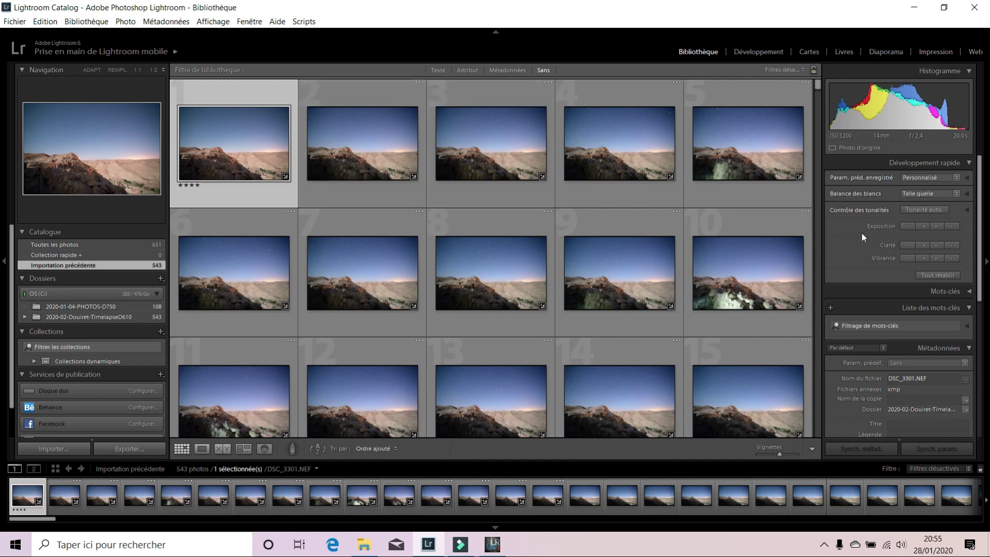
Step: Filter the previous import with the 01 LRT5 Keyframes preset
scroll(862, 233, down, 4)
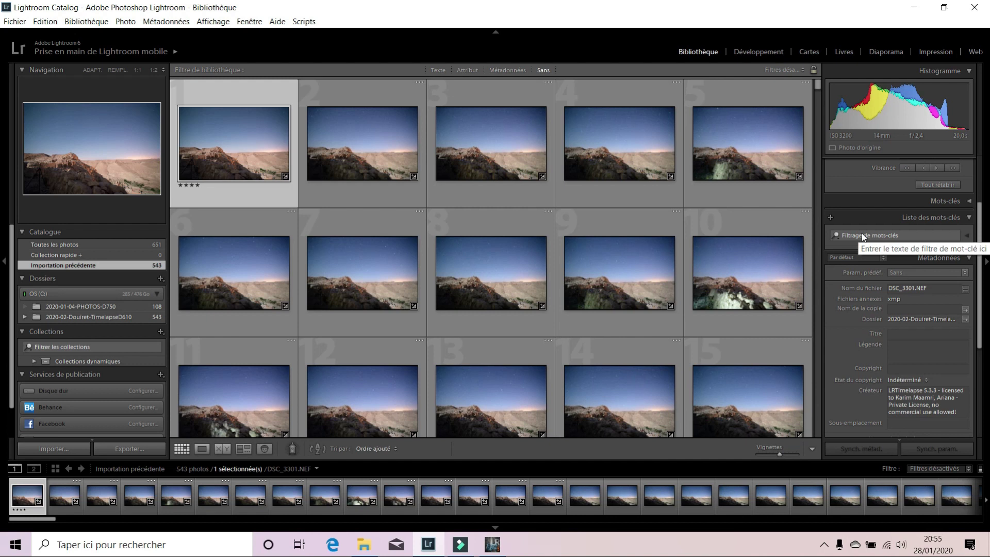
scroll(861, 233, down, 2)
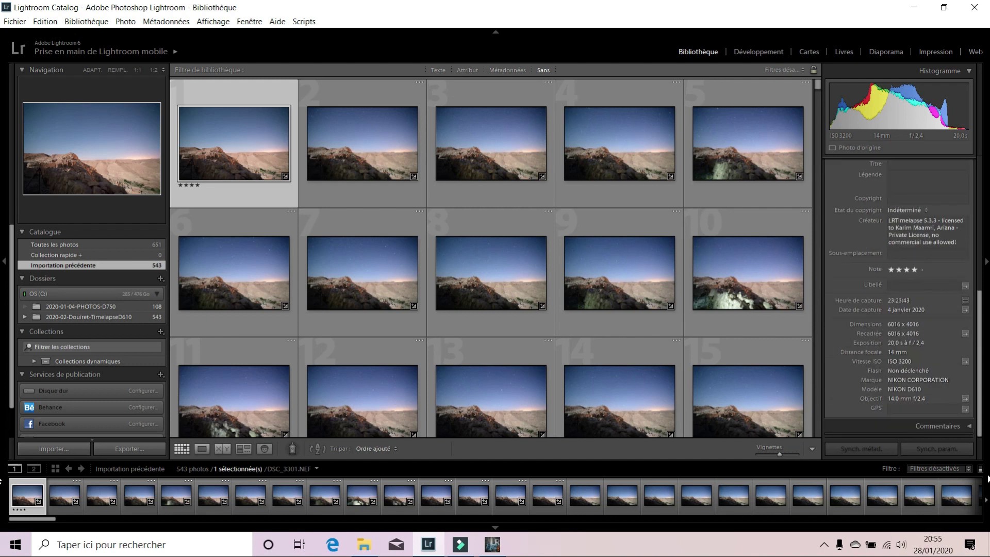
click(970, 470)
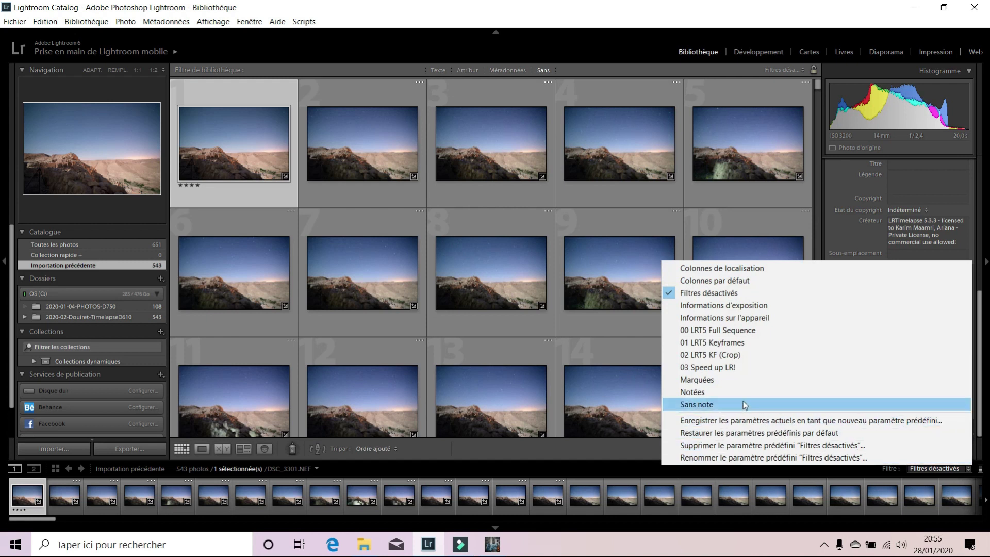
click(725, 345)
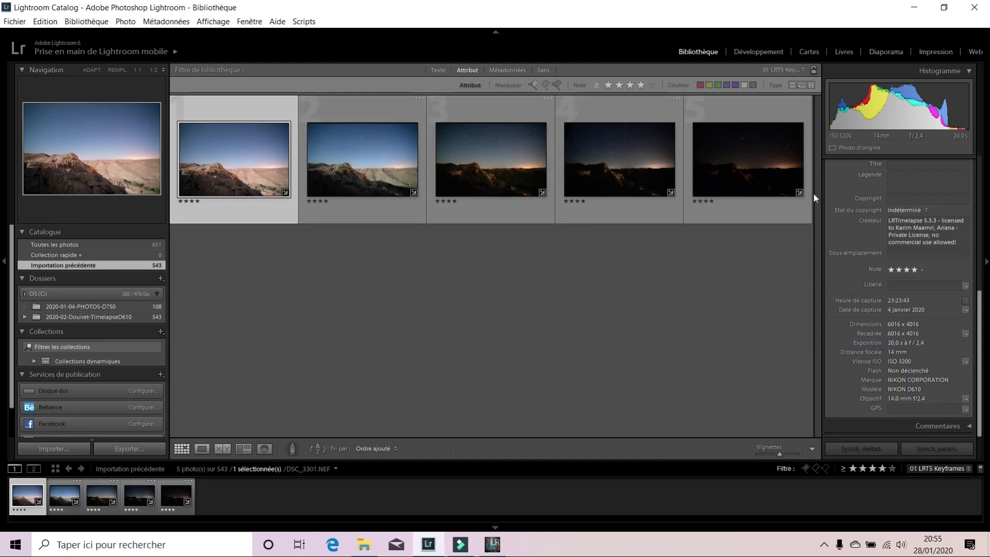
Step: Go to the first photo's library folder and show only its keyframes with the 01 LRT5 Keyframes filter
right_click(254, 191)
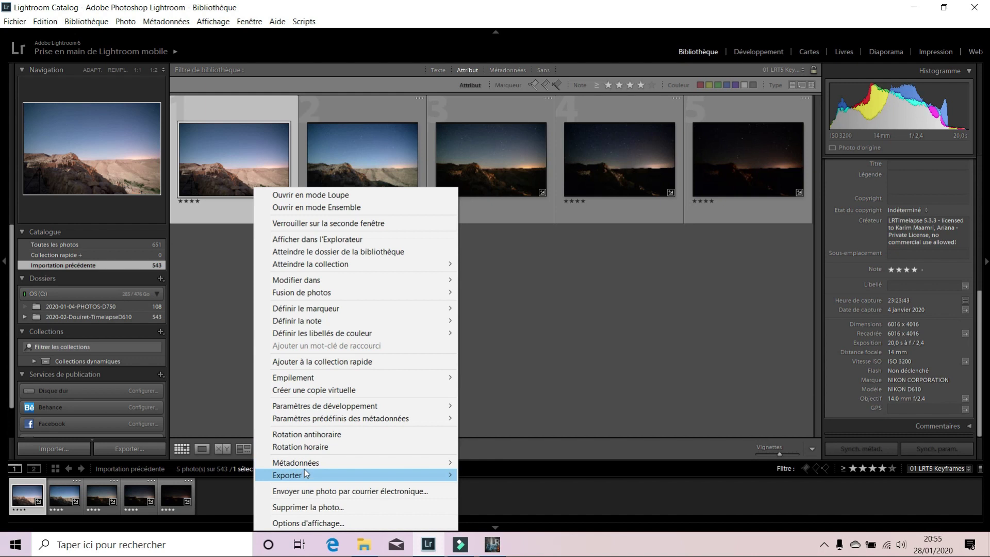
click(304, 255)
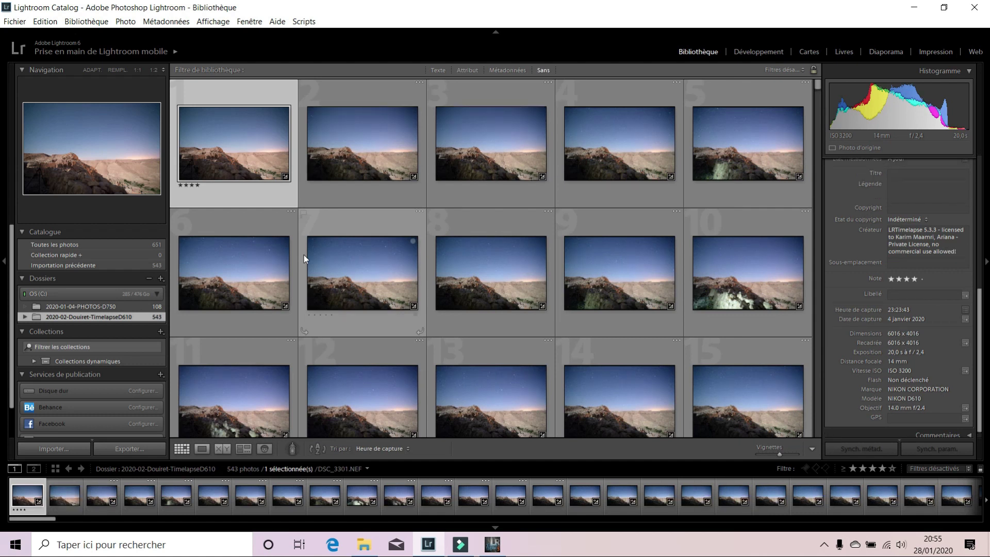
click(929, 471)
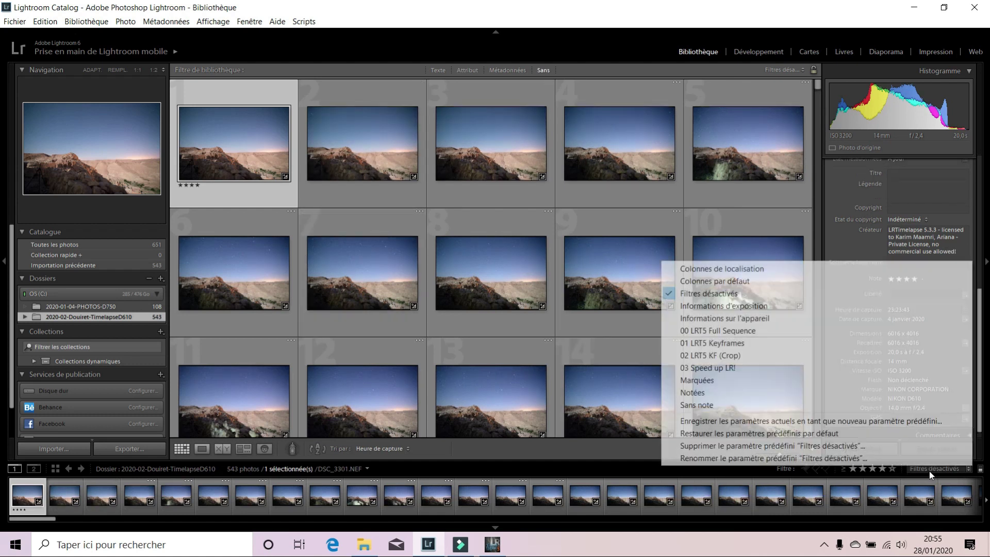
click(726, 345)
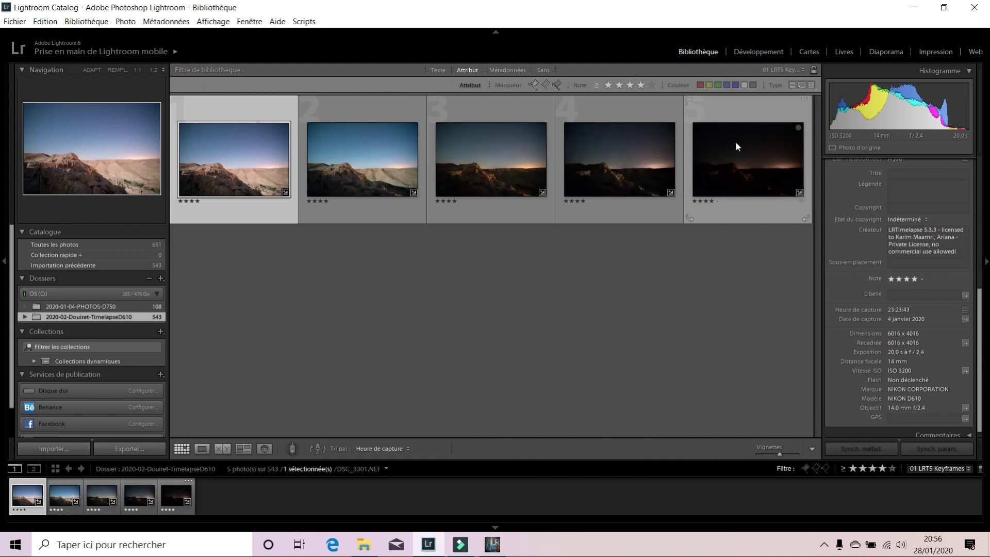
Step: Develop the first keyframe, DSC_3301.NEF, with exposure -0.73 and clarity +57, keeping the blacks at 0
click(748, 48)
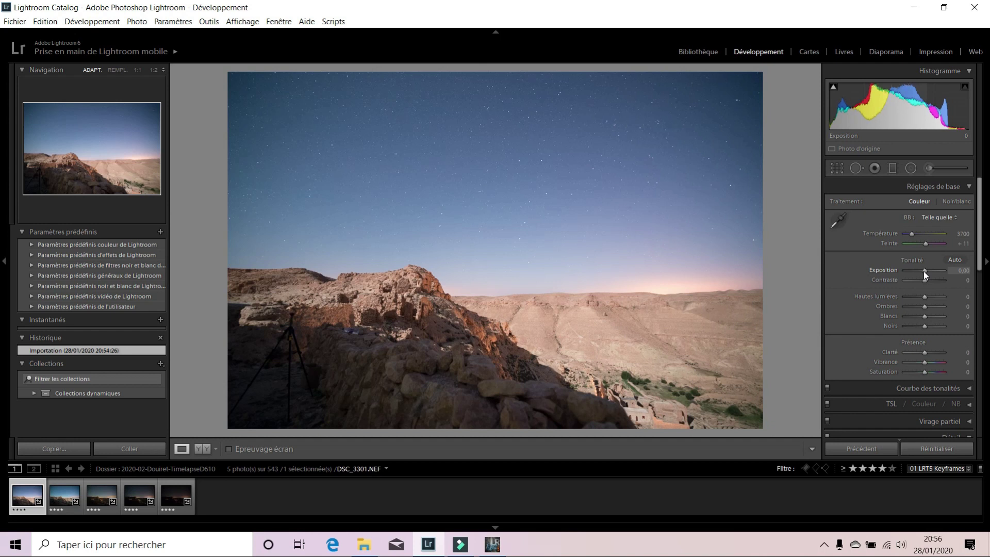
drag(924, 271, 920, 271)
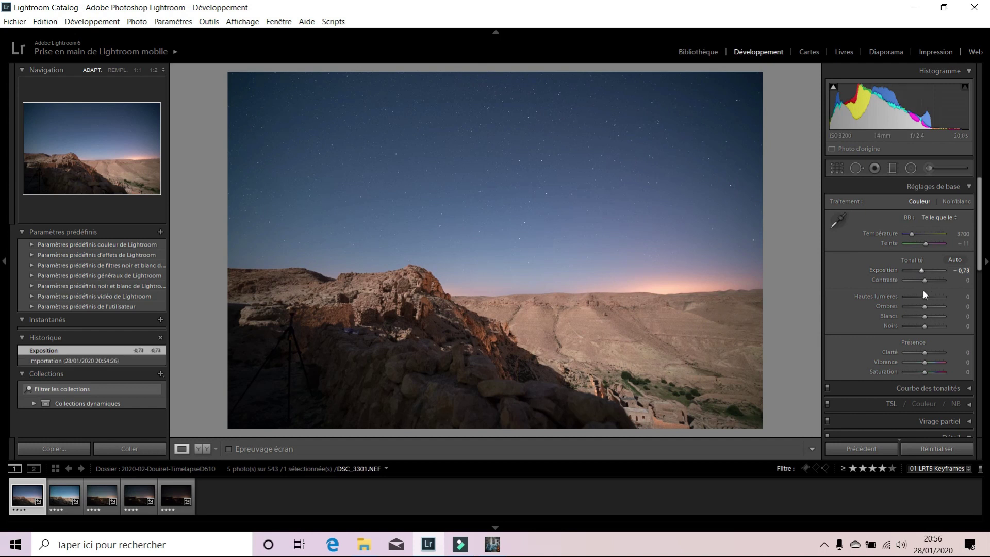
drag(924, 326, 934, 352)
double_click(917, 325)
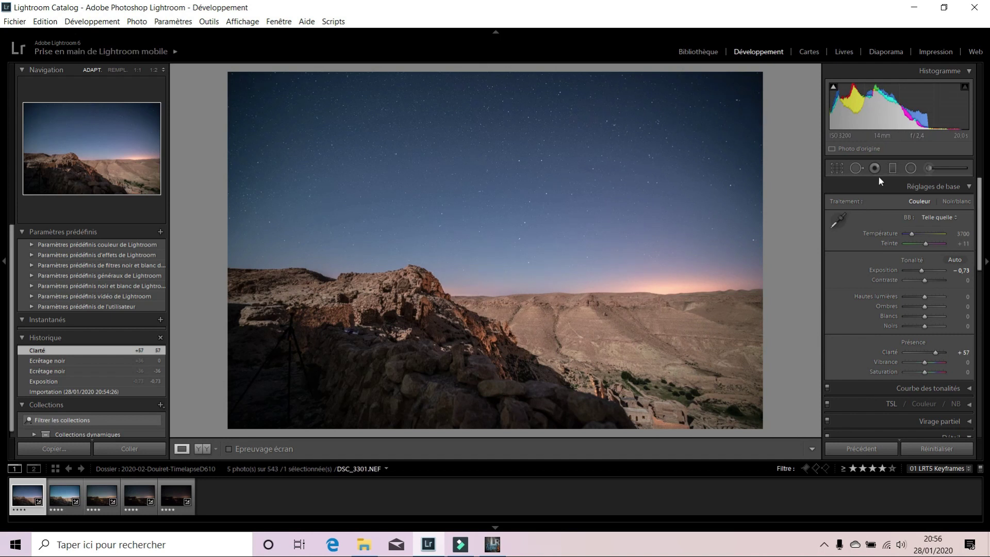
Step: Set the manual lens vignetting amount of the first keyframe to +46
scroll(975, 223, down, 10)
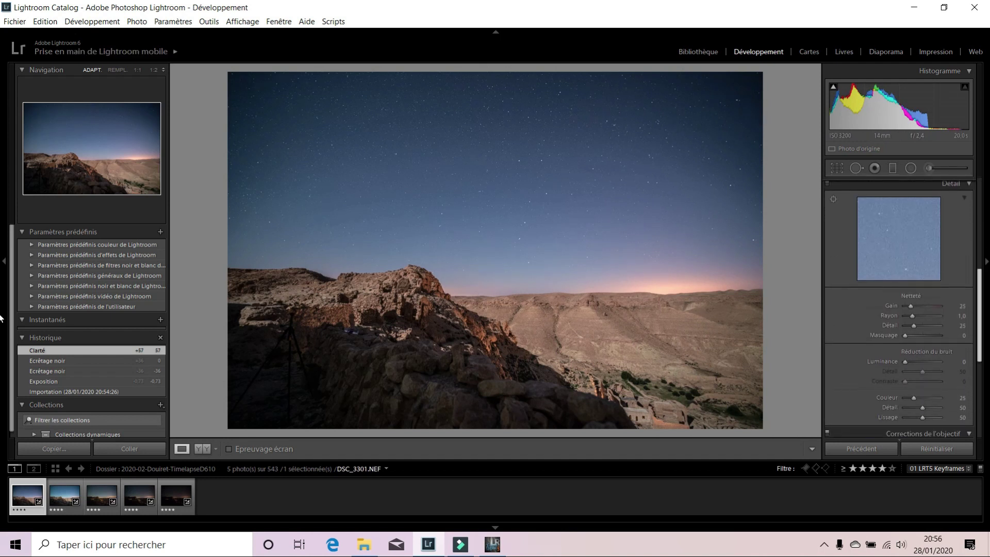
scroll(937, 365, down, 6)
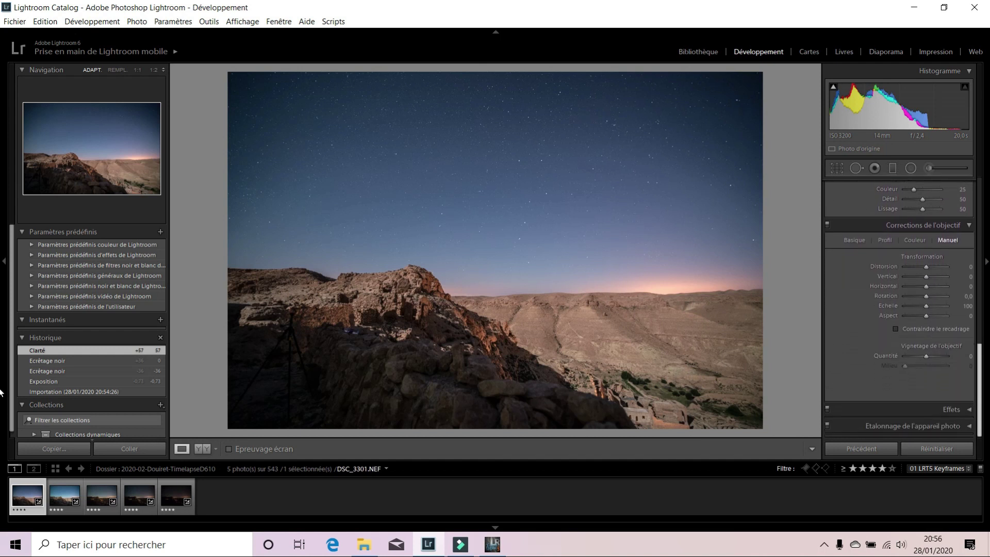
drag(930, 355, 938, 355)
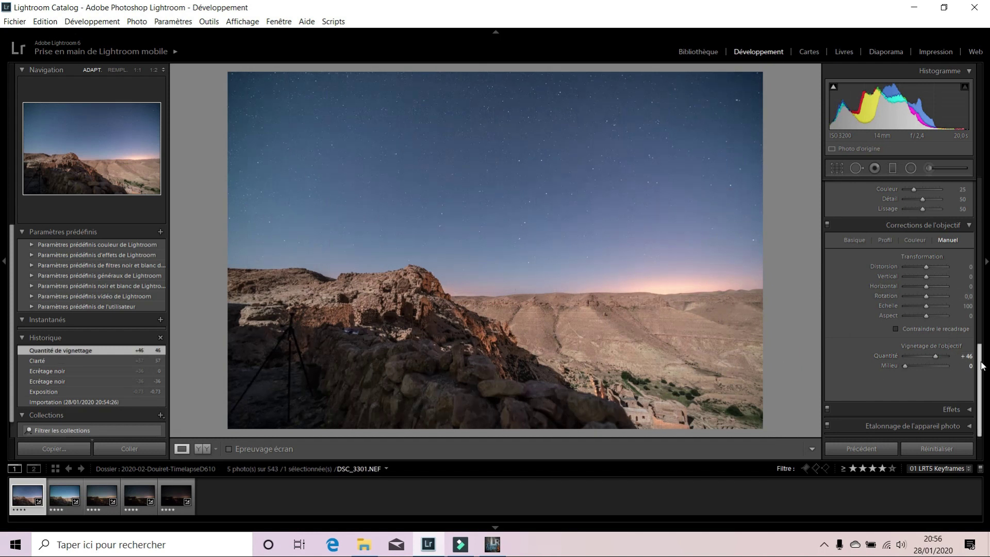
drag(981, 368, 981, 202)
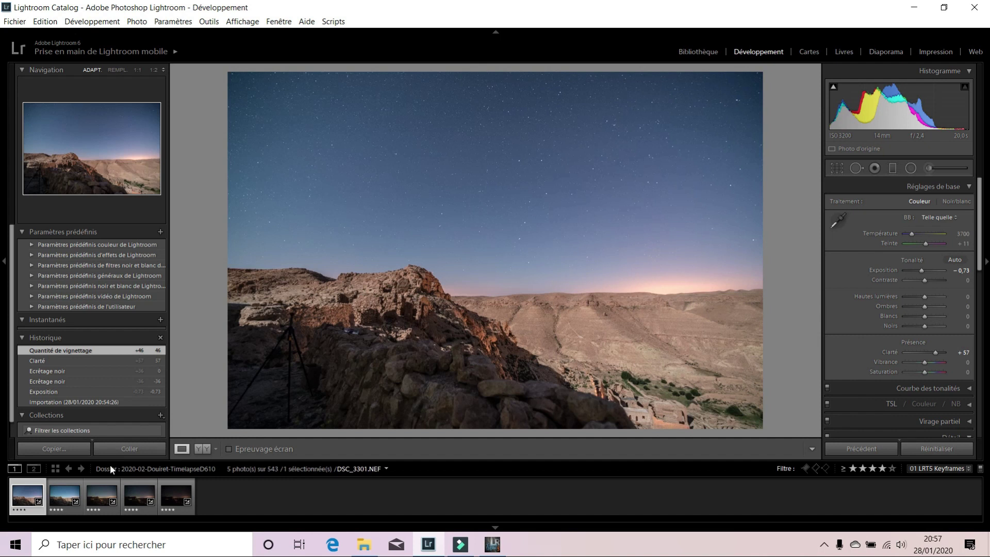
Step: Apply the first keyframe's settings to the second with the 01 LRTimelapse Sync Keyframes script and compare both photos
ctrl+click(61, 500)
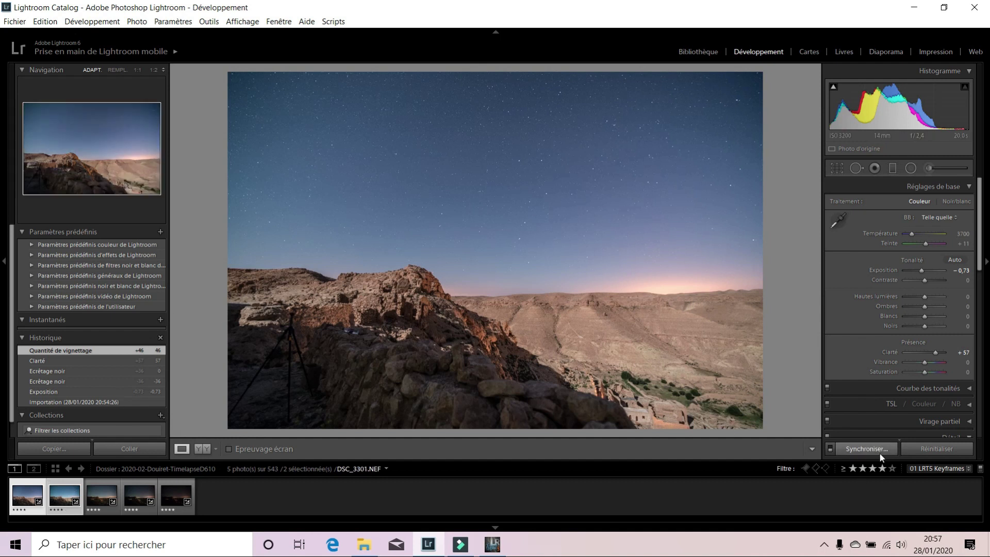
click(333, 22)
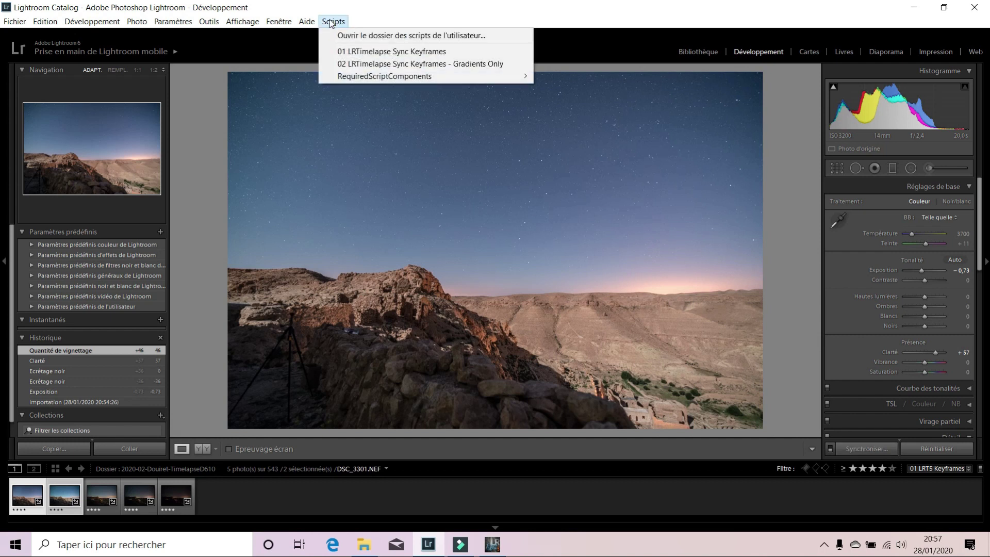
click(349, 52)
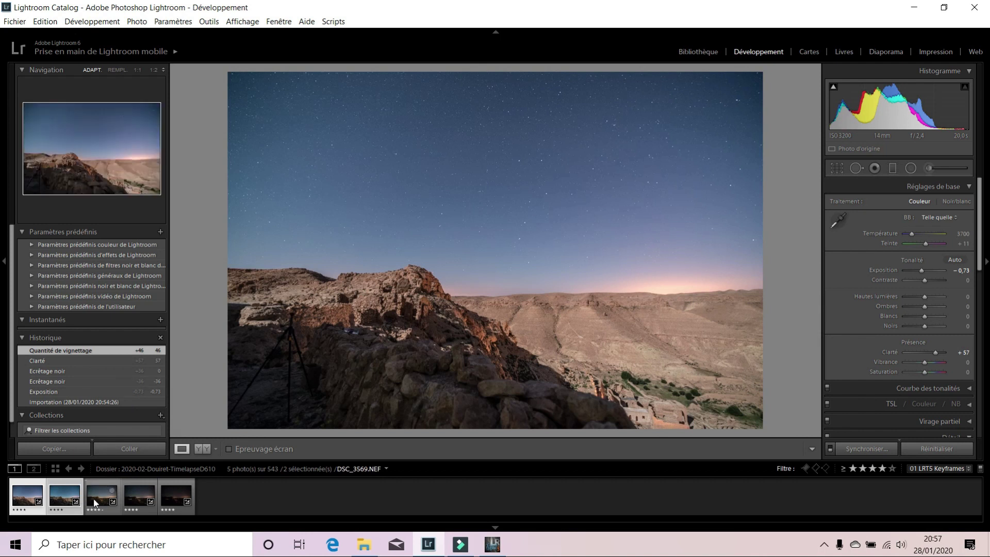
click(70, 503)
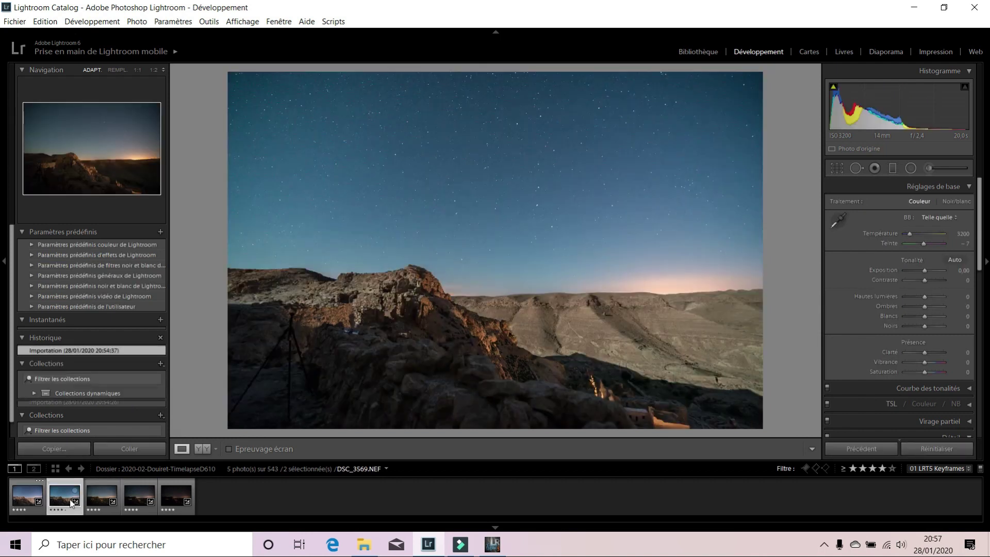
click(31, 498)
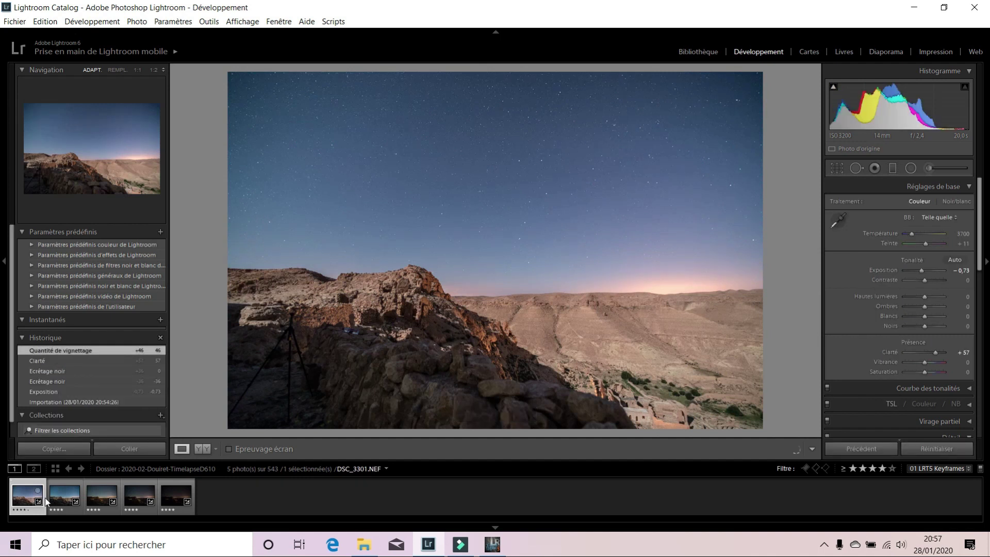
Step: Apply the second keyframe's settings to the third with the 01 LRTimelapse Sync Keyframes script
click(63, 495)
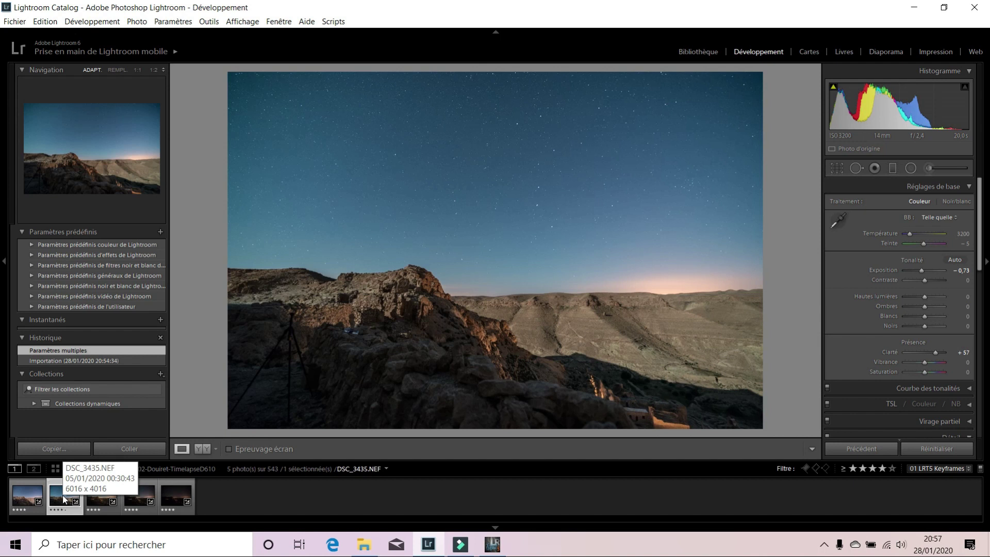
ctrl+click(97, 496)
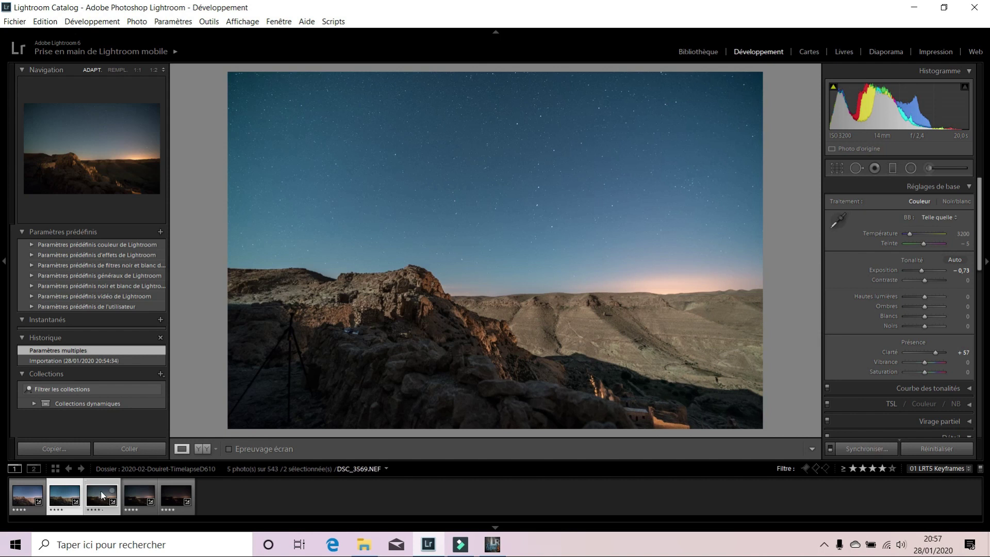
click(333, 21)
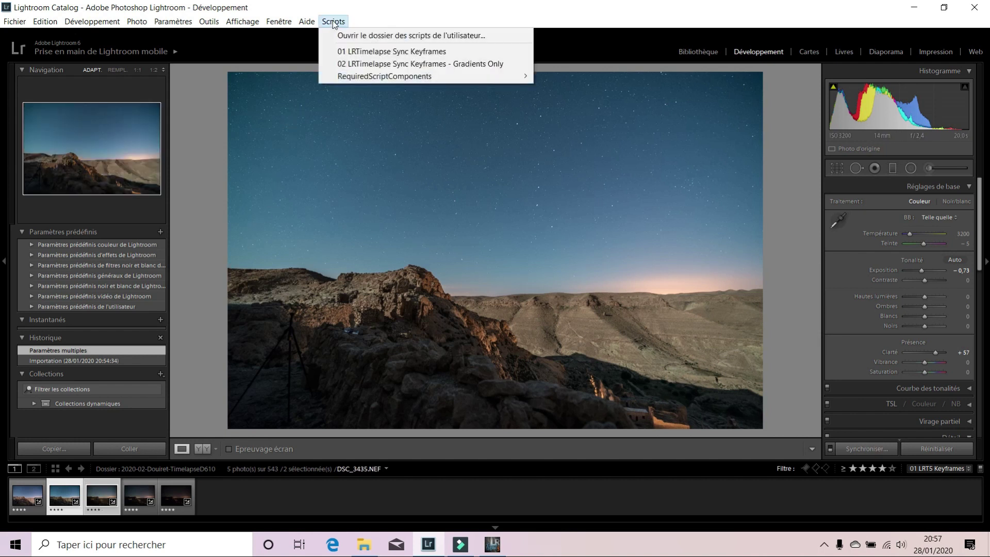
click(345, 52)
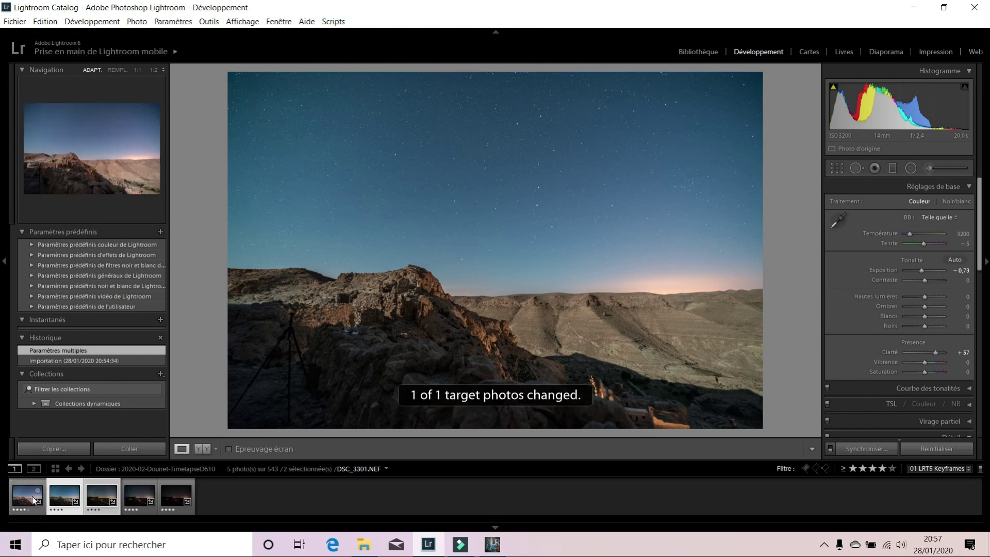
Step: Raise the vibrance and saturation of the third keyframe to +100 to exaggerate its colours
click(92, 499)
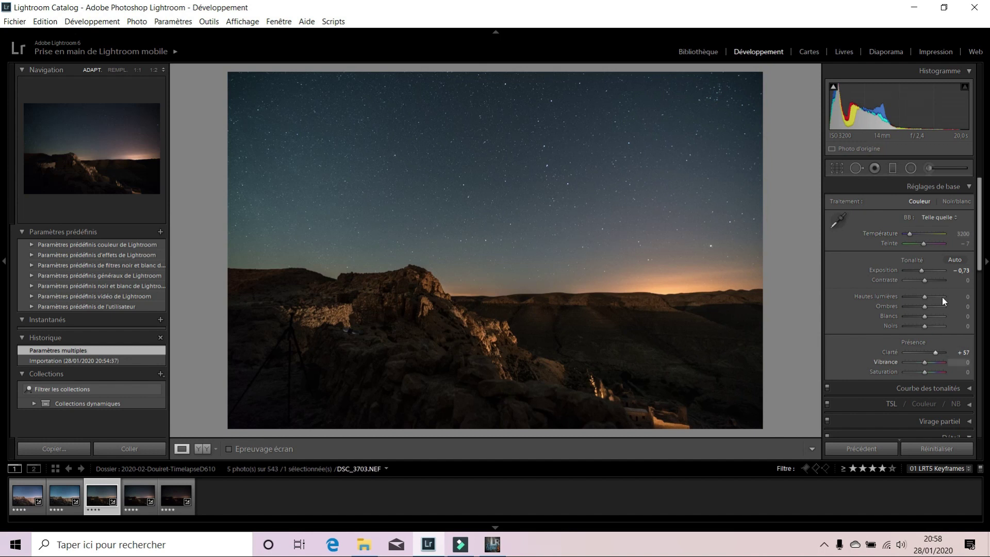
drag(980, 231, 969, 275)
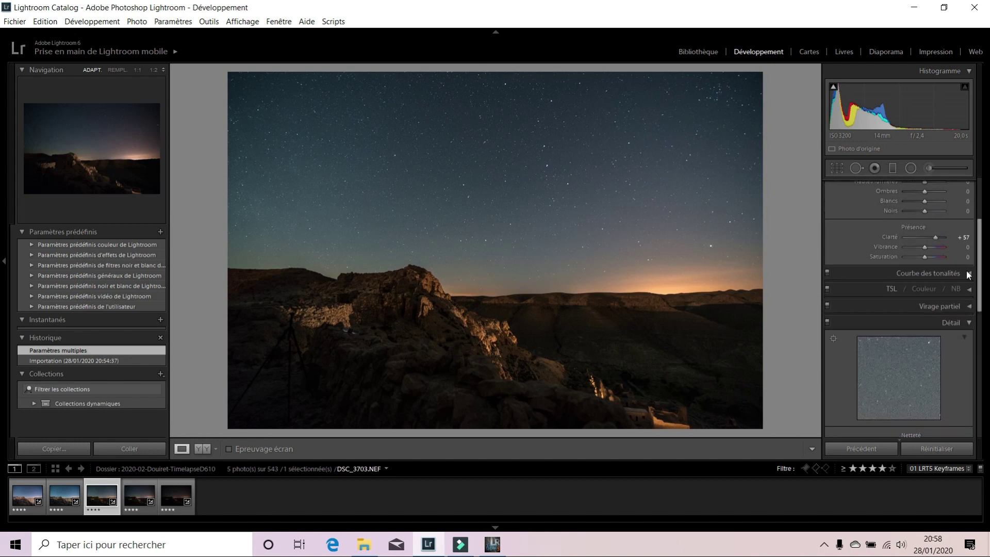
drag(926, 248, 949, 256)
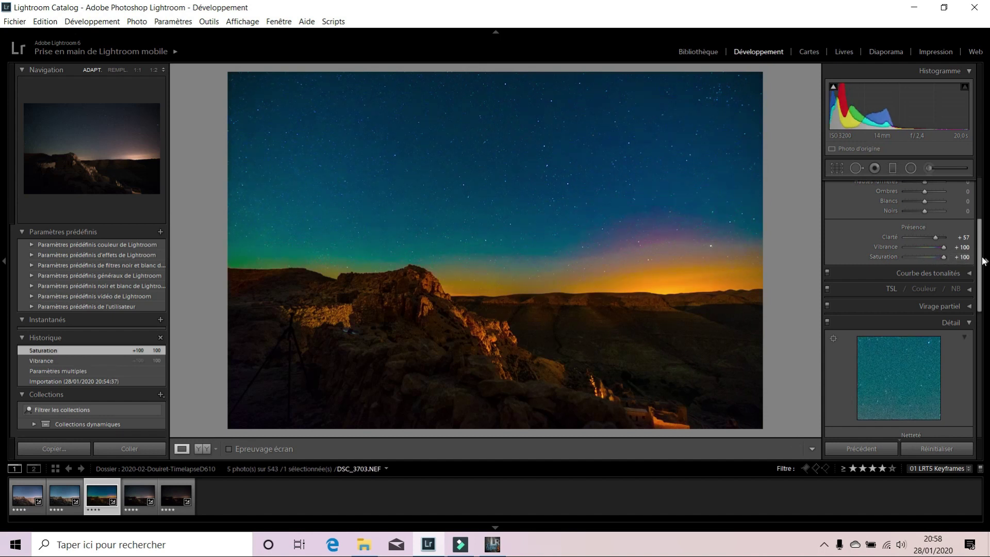
scroll(985, 223, up, 3)
scroll(986, 222, up, 1)
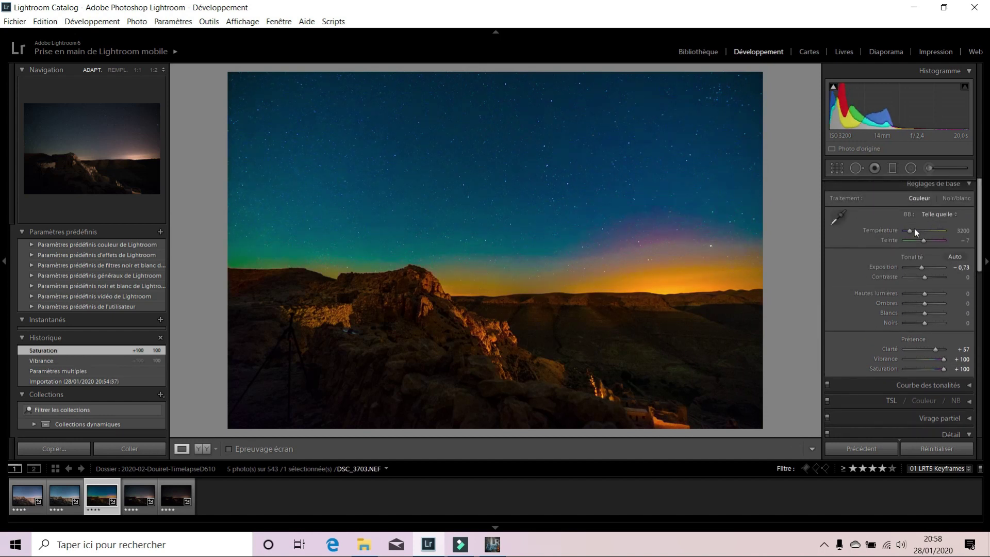
Step: Set the third keyframe's exposure to -1.27 and its colour temperature to 3333
drag(911, 230, 911, 230)
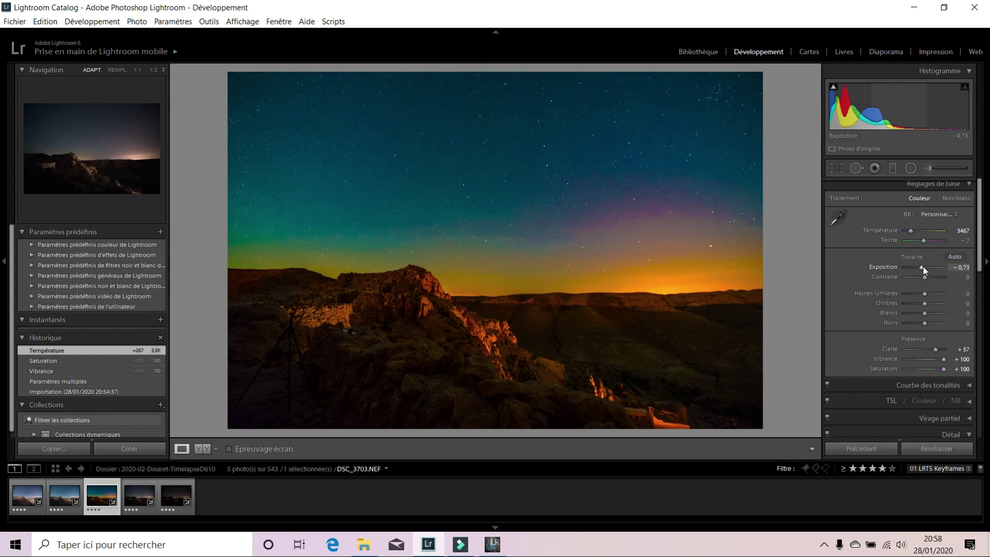
mouse_move(922, 267)
mouse_down()
mouse_move(911, 267)
mouse_move(919, 265)
mouse_up()
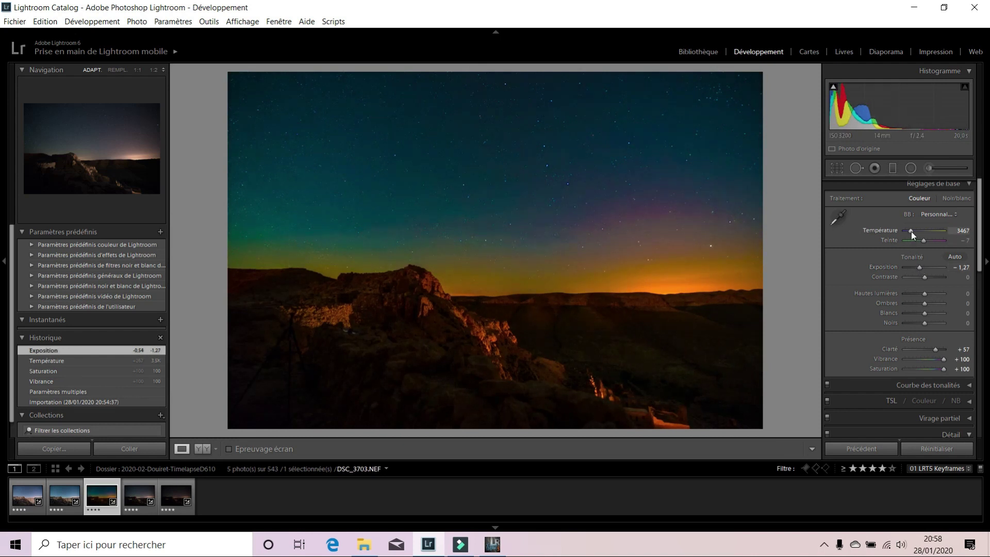
drag(911, 231, 911, 230)
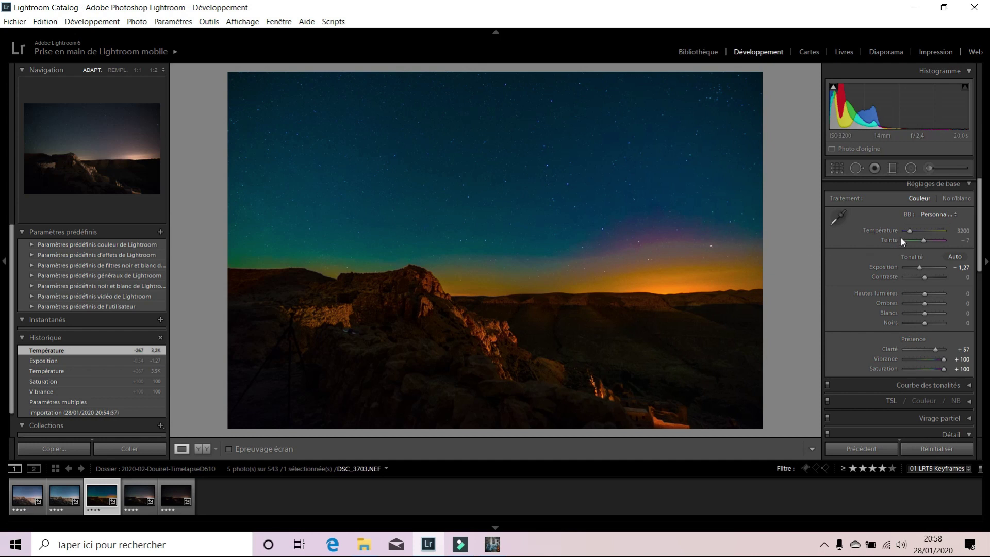
drag(909, 232, 909, 232)
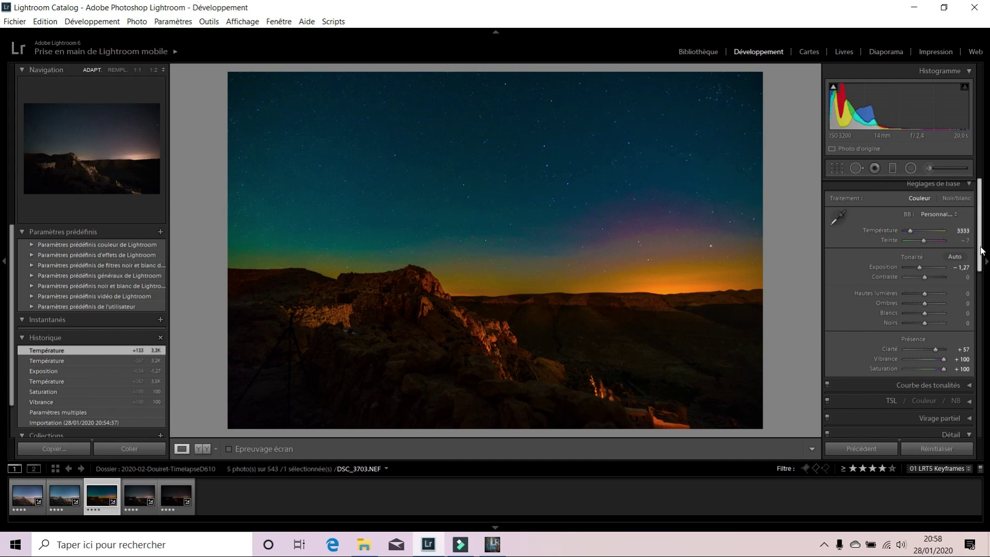
Step: Reset the third keyframe's vibrance and saturation to 0 and set its colour temperature to 3250
drag(981, 251, 981, 283)
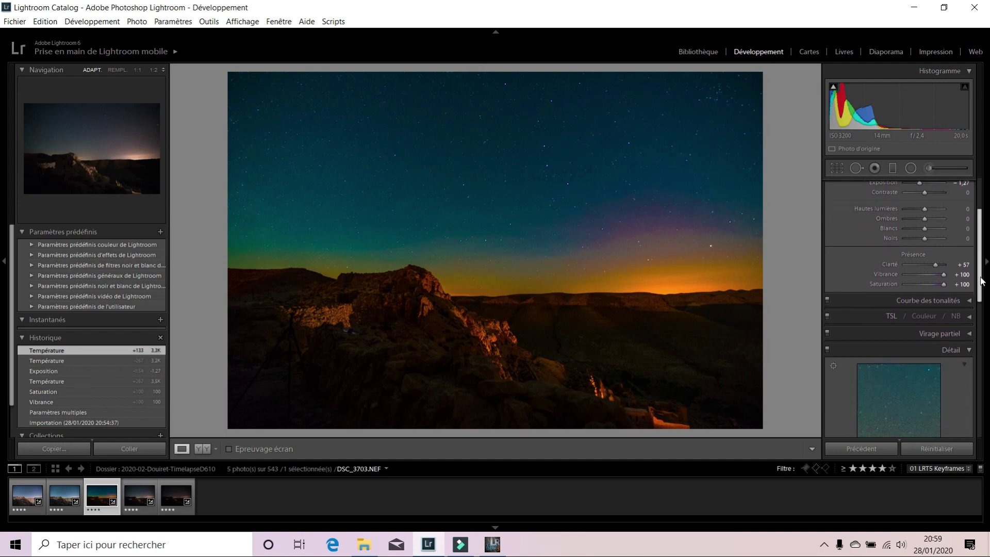
double_click(944, 274)
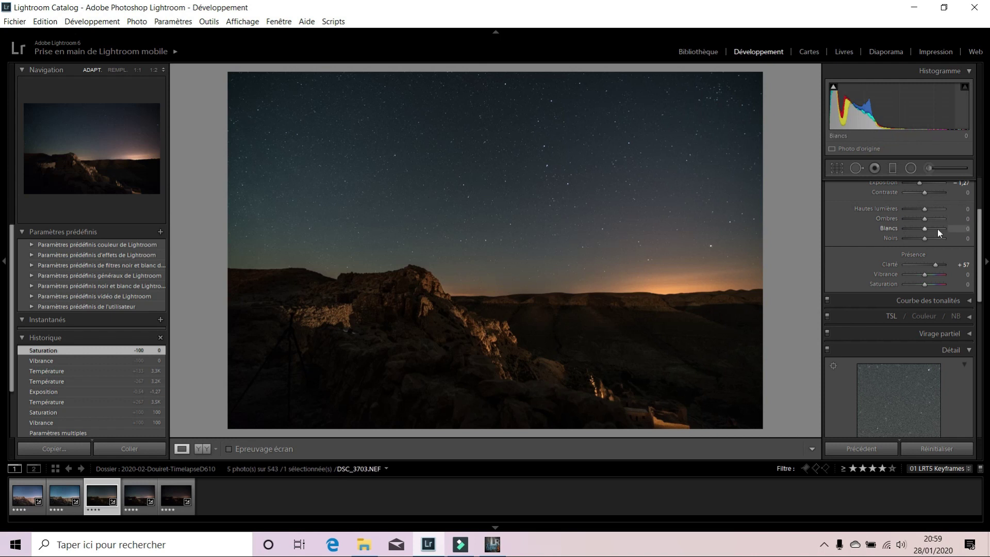
scroll(978, 230, up, 3)
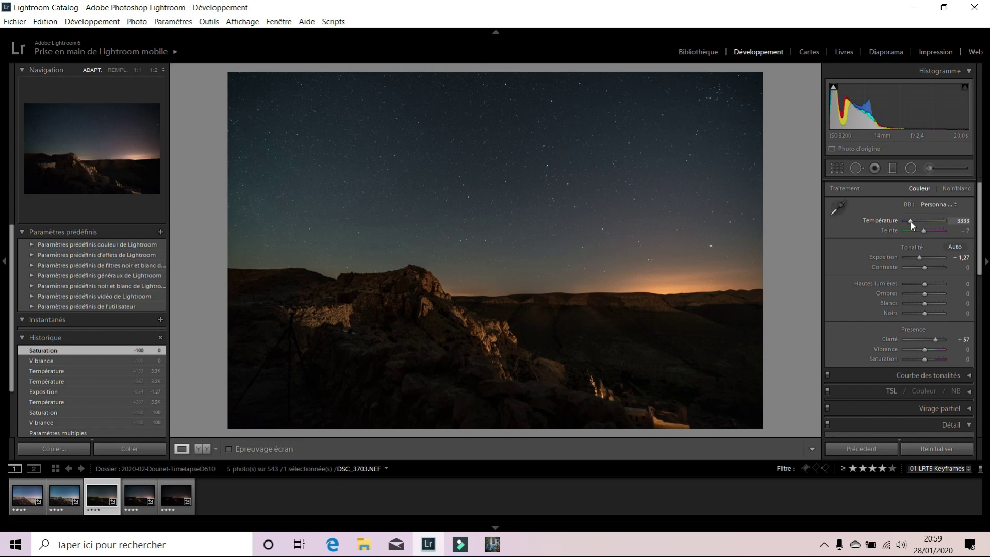
click(910, 221)
click(958, 221)
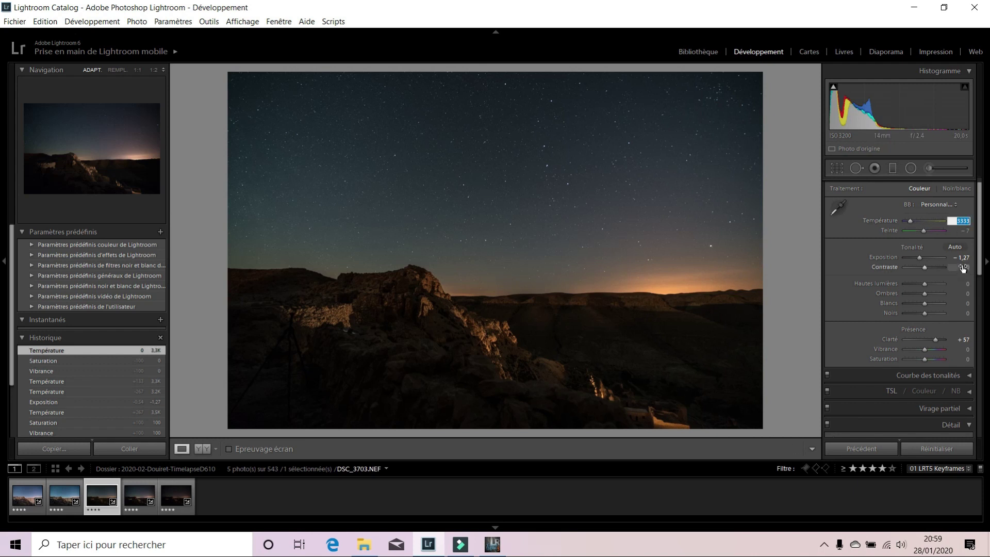
text(3250)
key(Return)
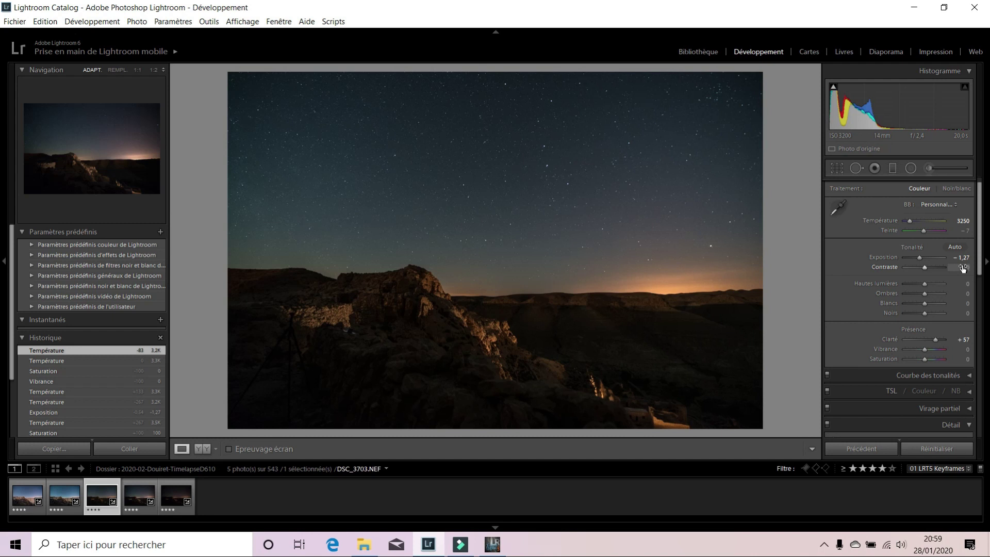
Step: Try a cooler colour temperature of 2533 on the third keyframe, settling on 3100
drag(910, 221, 907, 223)
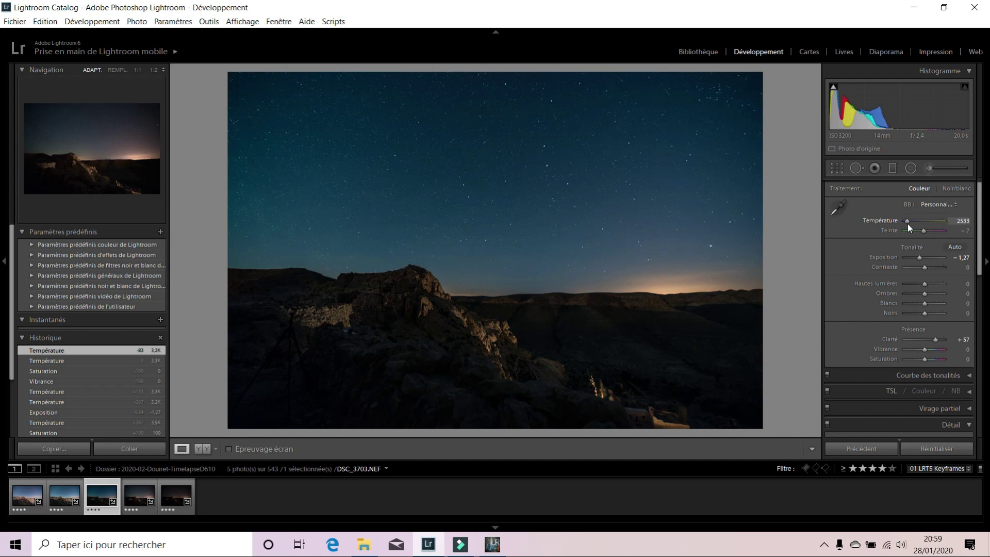
click(954, 220)
key(BackSpace)
text("&àà)
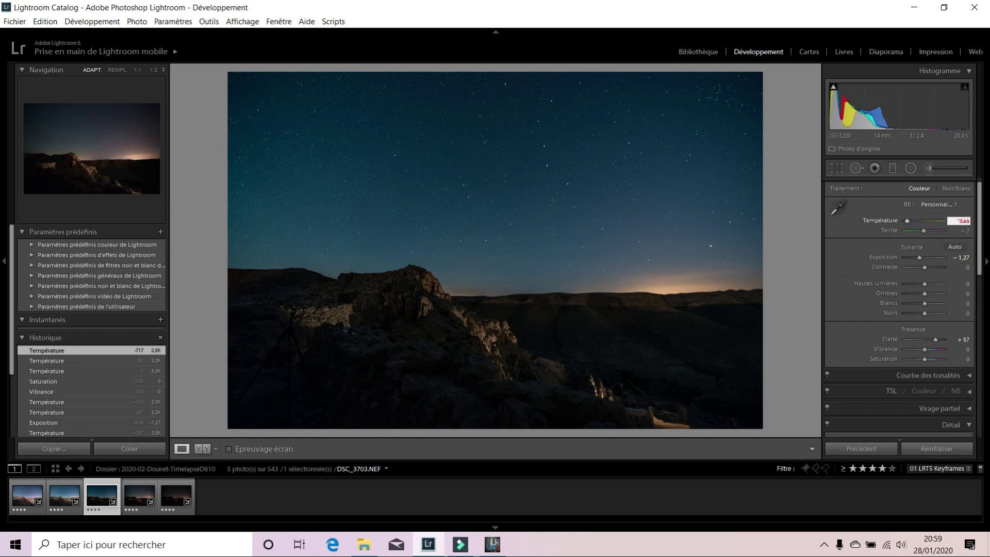
key(Return)
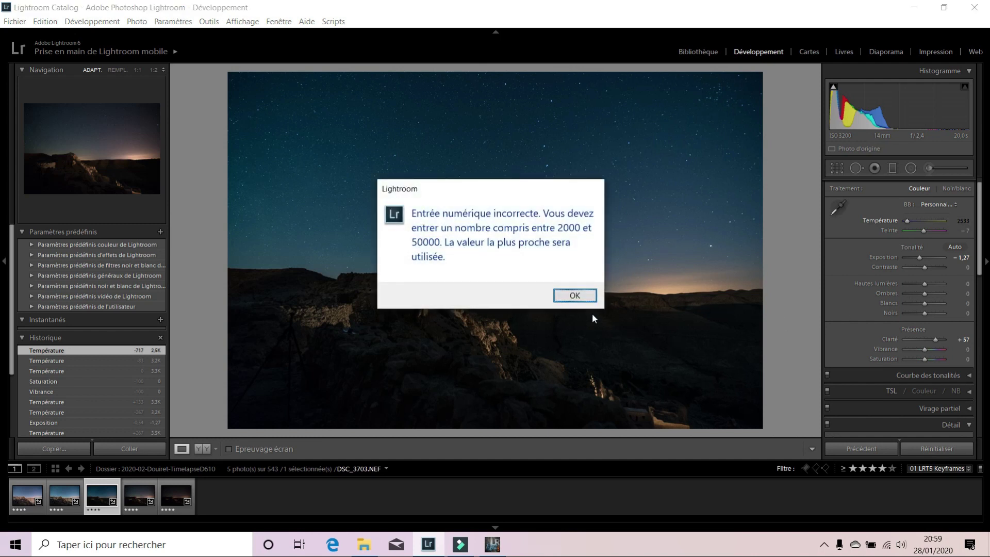
click(577, 295)
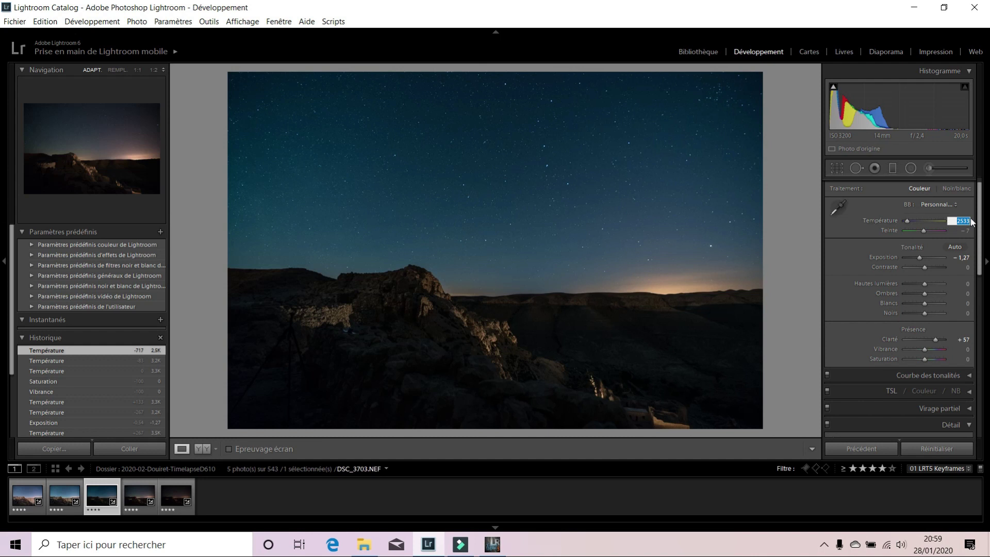
text(3100)
key(Return)
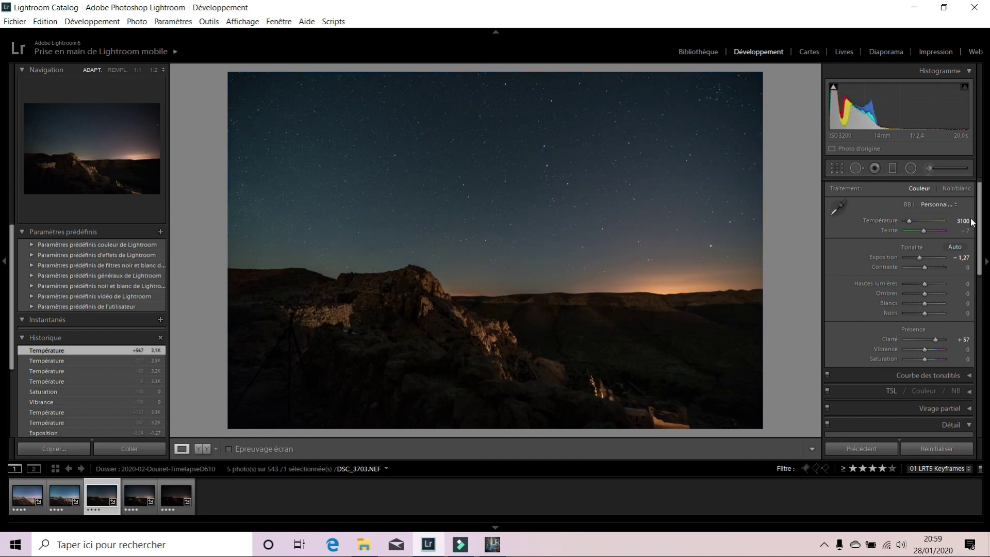
click(481, 190)
click(482, 189)
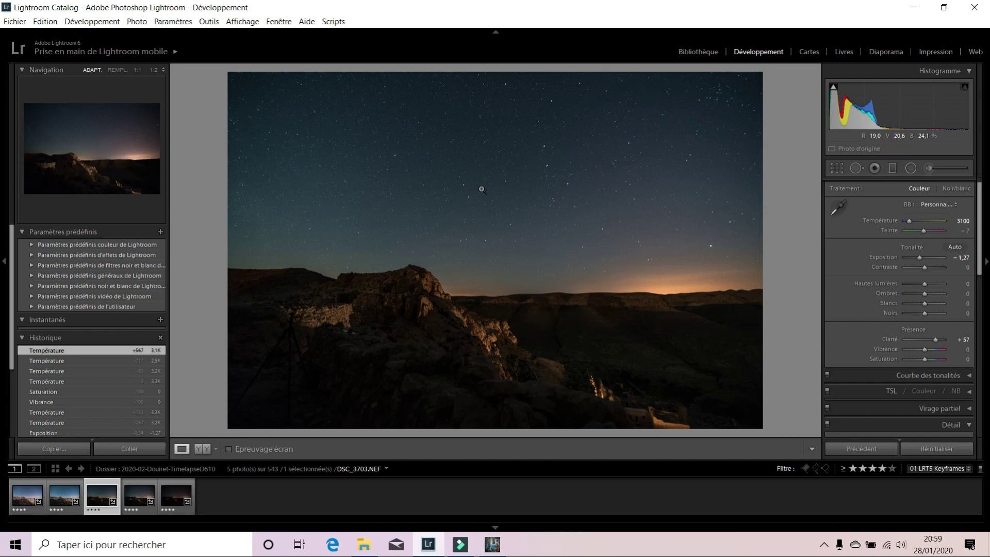
Step: Apply the third keyframe's settings to the fourth with the 01 LRTimelapse Sync Keyframes script
ctrl+click(130, 508)
click(333, 22)
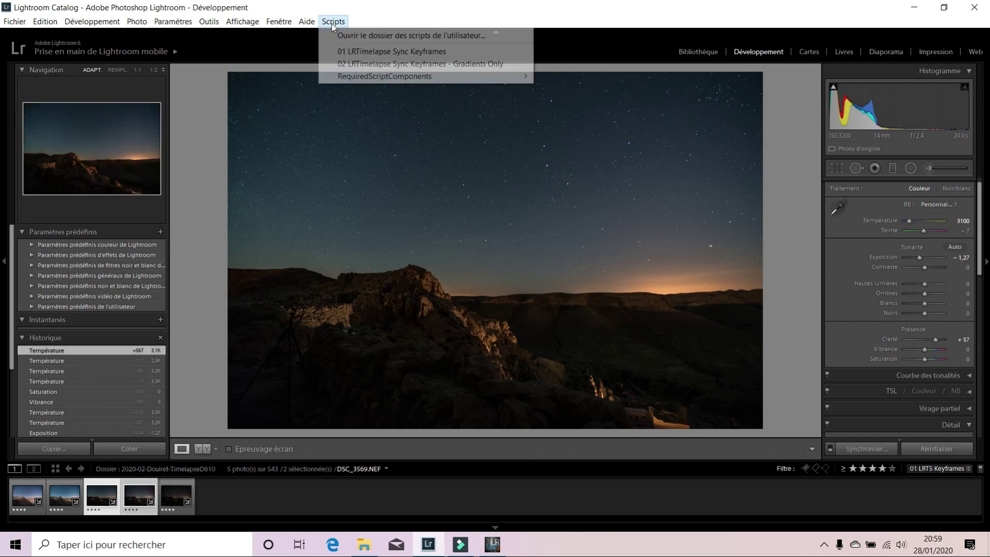
click(342, 51)
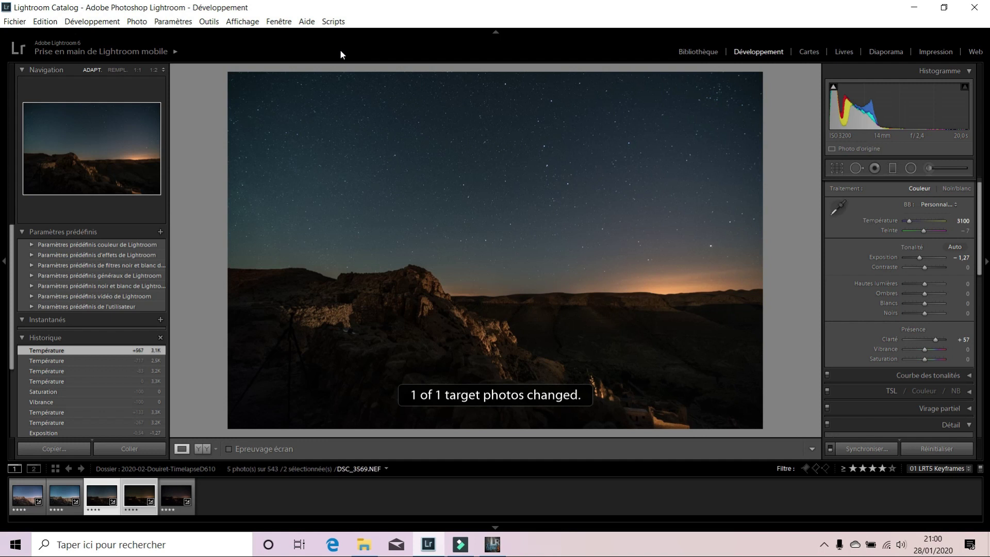
Step: Apply the fourth keyframe's settings to the fifth with the 01 LRTimelapse Sync Keyframes script
click(135, 503)
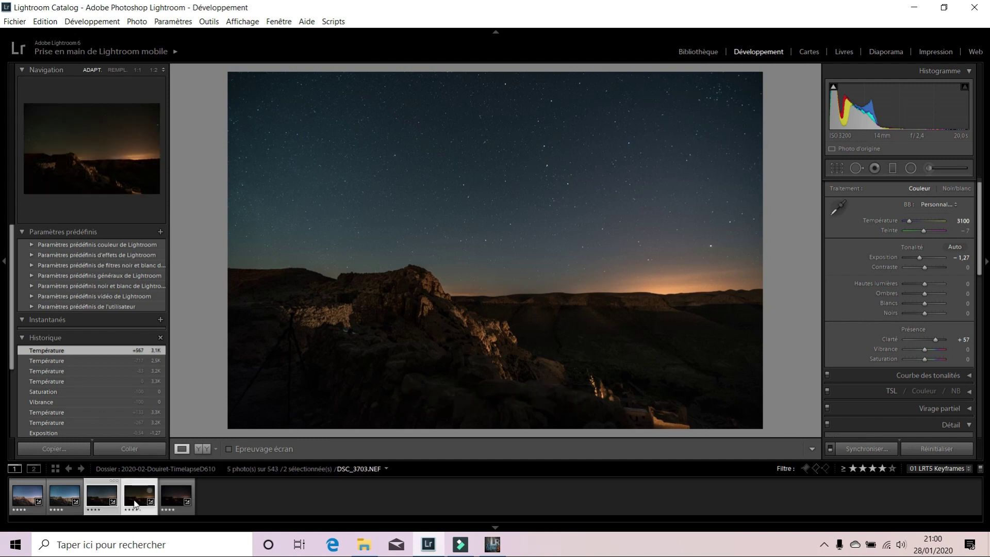
shift+click(171, 489)
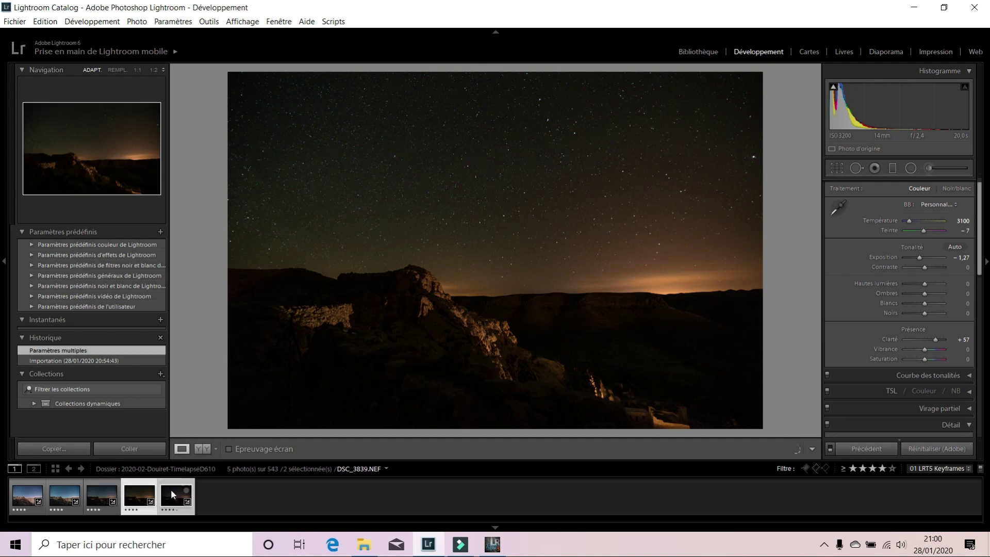
click(343, 24)
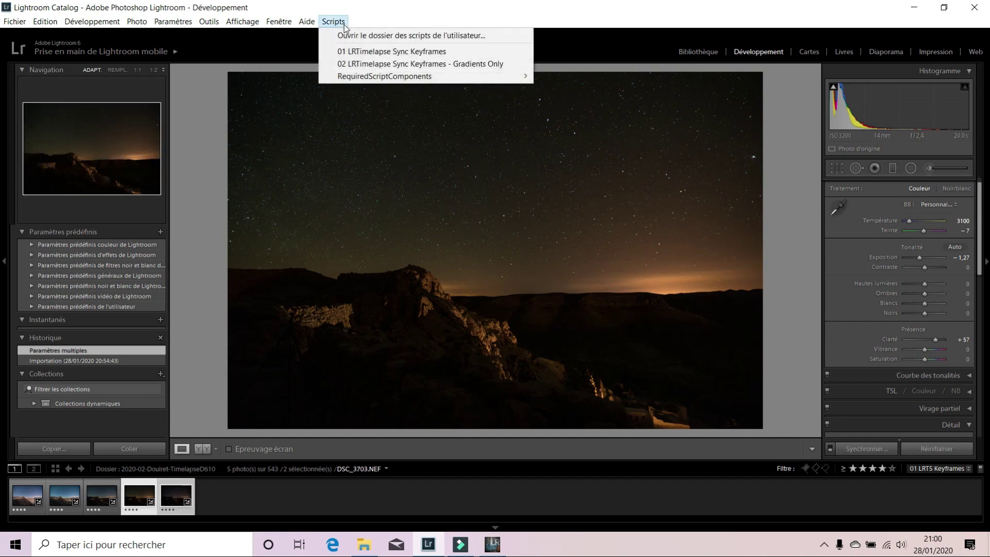
click(348, 51)
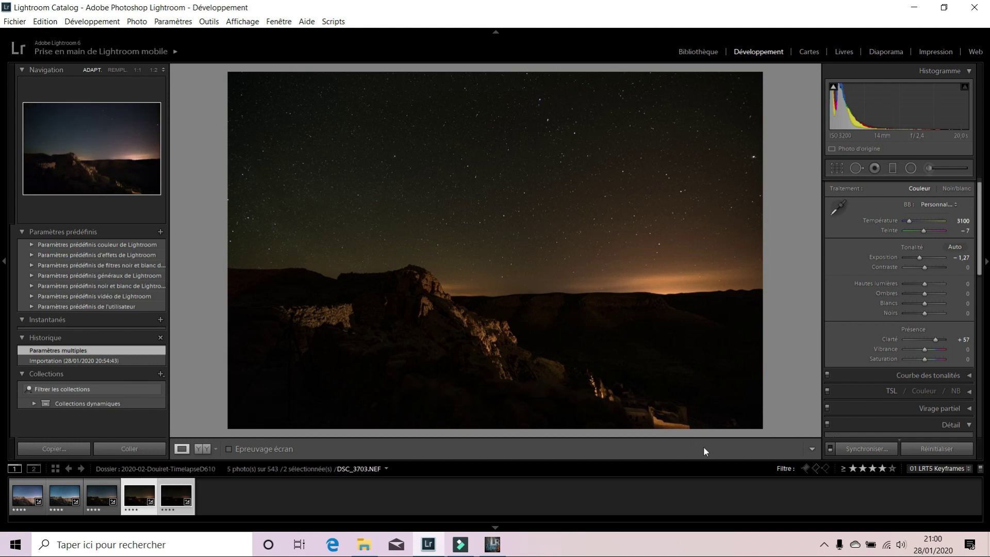
Step: Review the five keyframes one by one in the Library's loupe view, compare the last two, and return the fifth to the Develop module
click(698, 51)
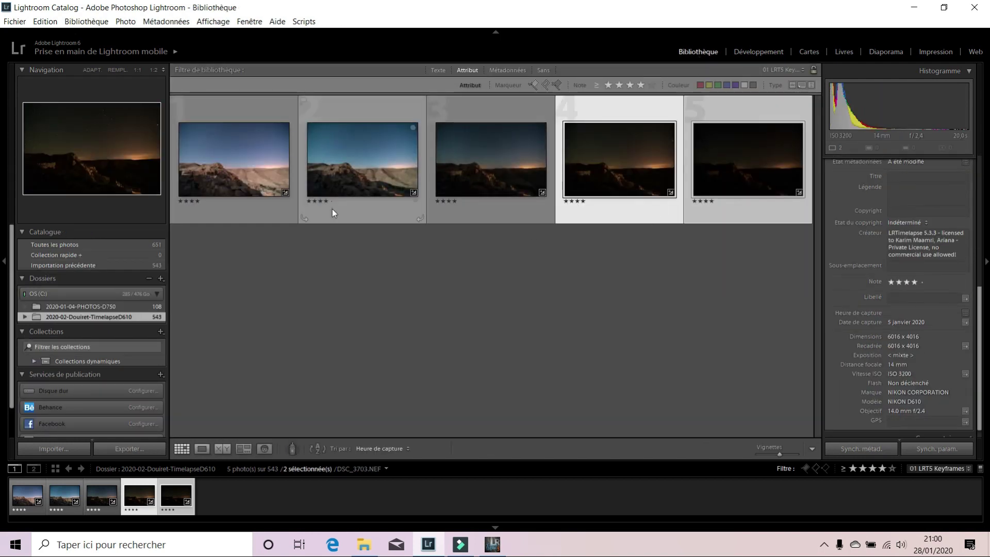
click(30, 499)
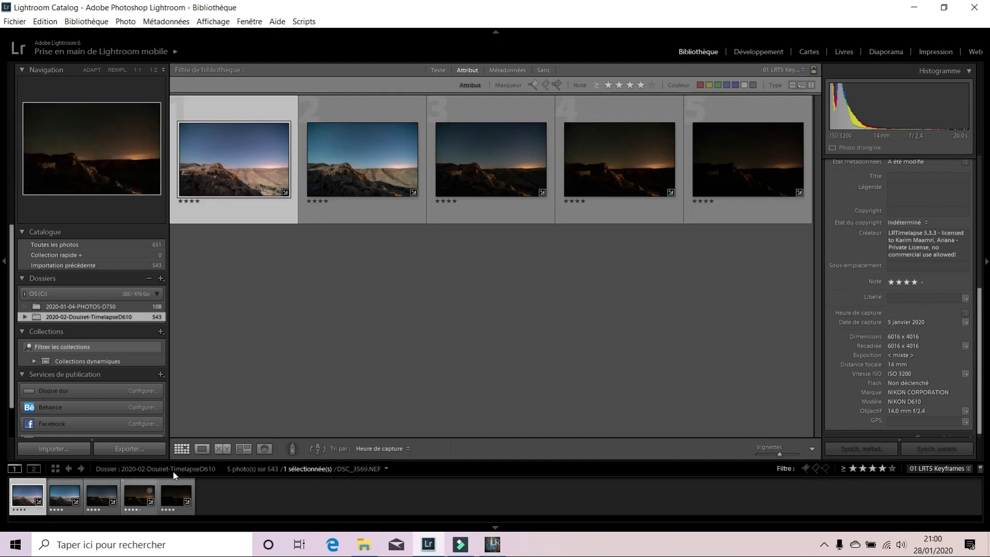
click(201, 448)
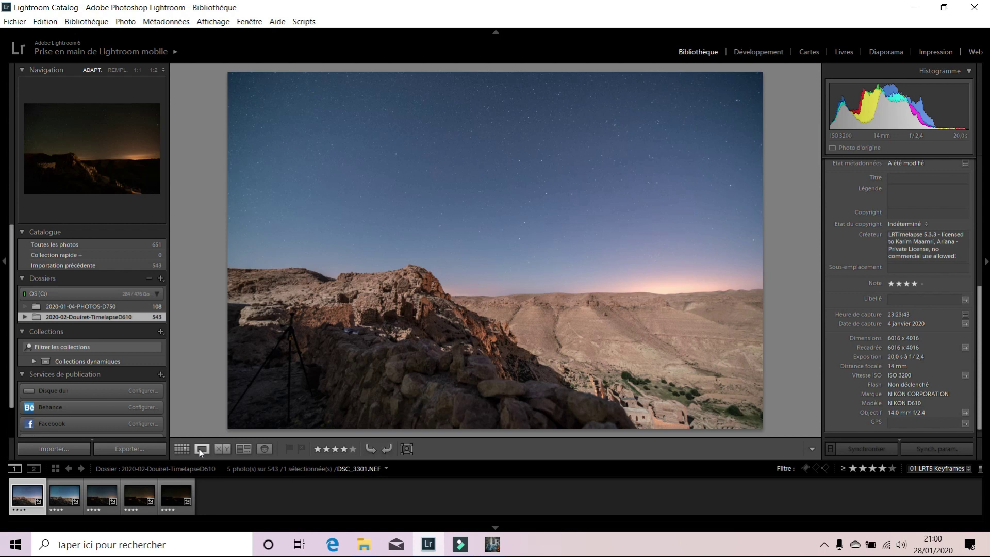
key(Right)
key(Right)
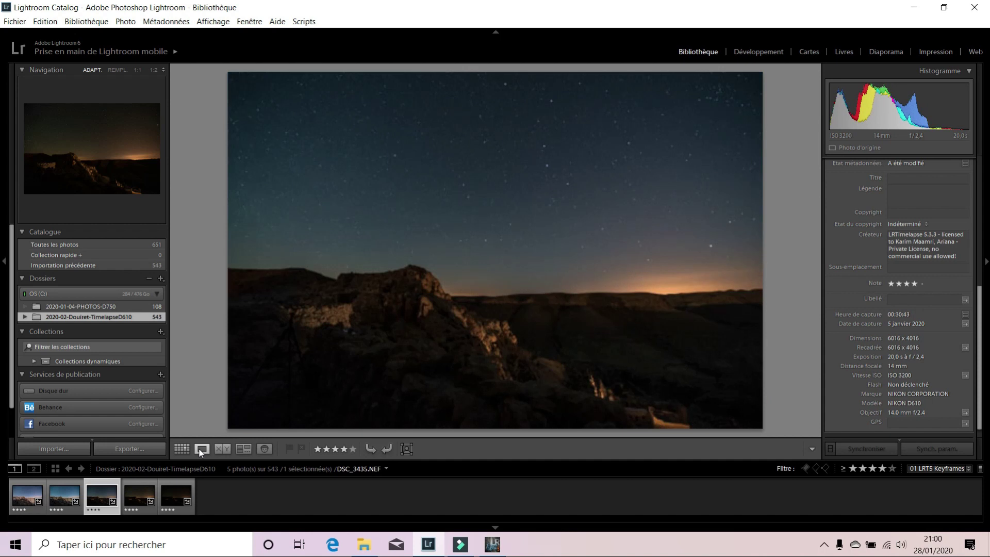
key(Right)
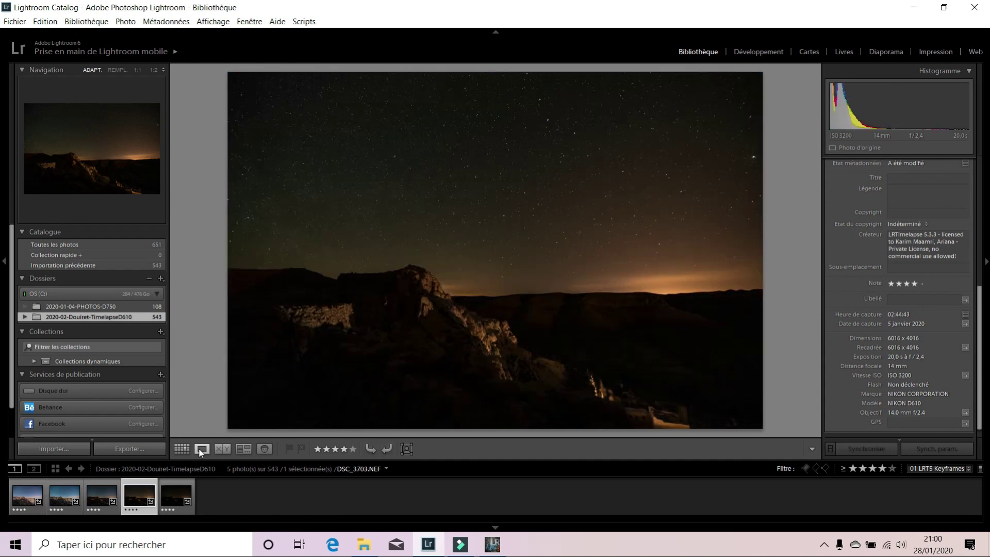
key(Right)
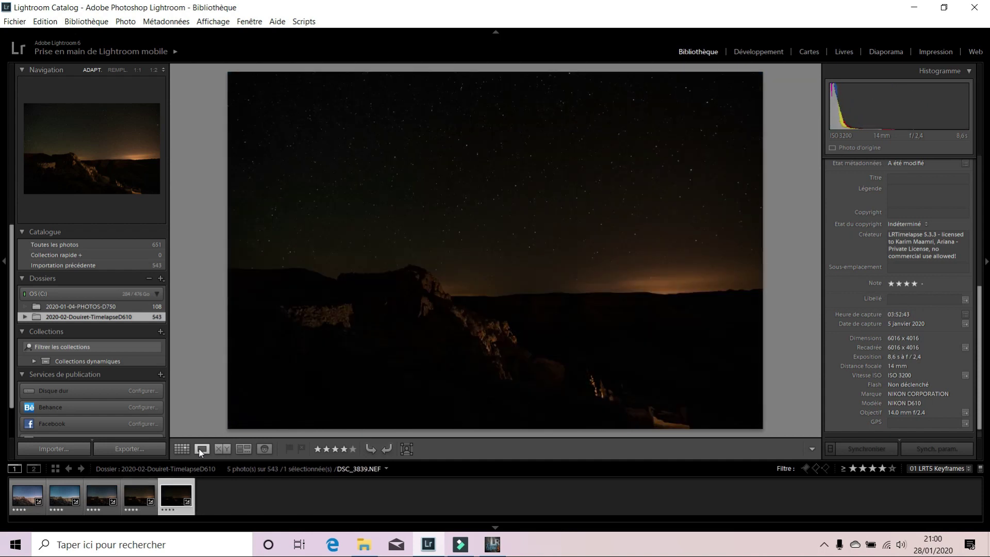
key(Left)
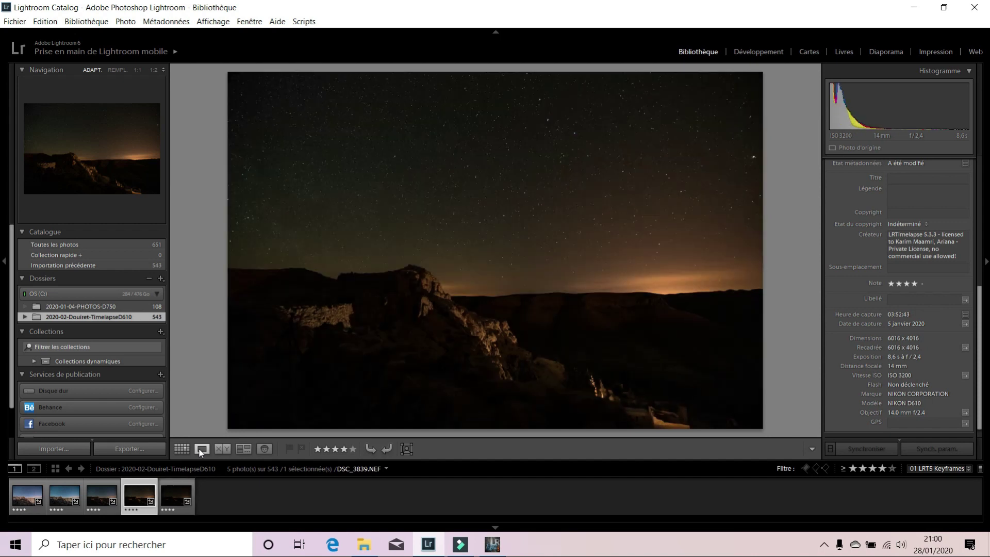
key(Right)
key(Left)
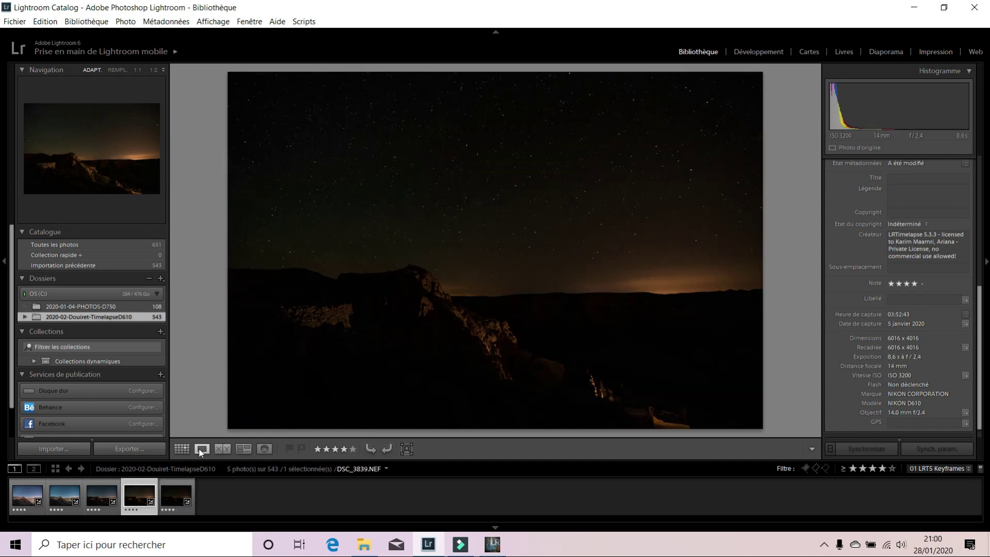
key(Right)
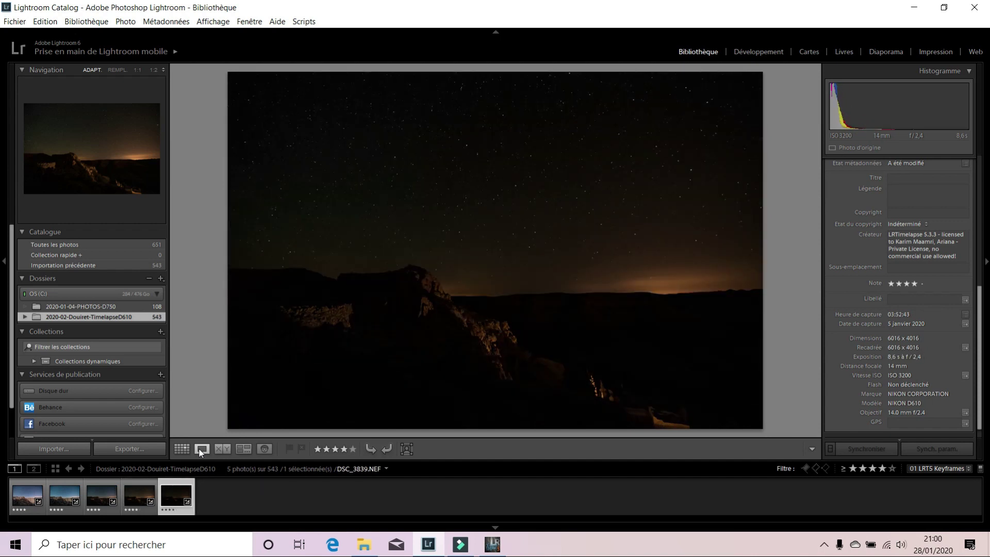
click(762, 54)
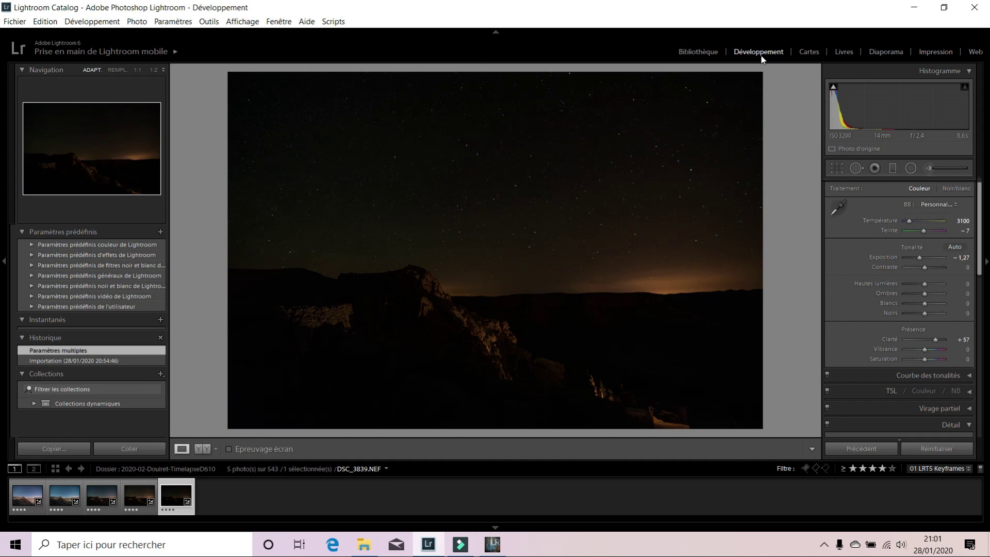
Step: Reset the fifth keyframe's settings and reapply the fourth keyframe's with the LRTimelapse Sync Keyframes script
click(931, 450)
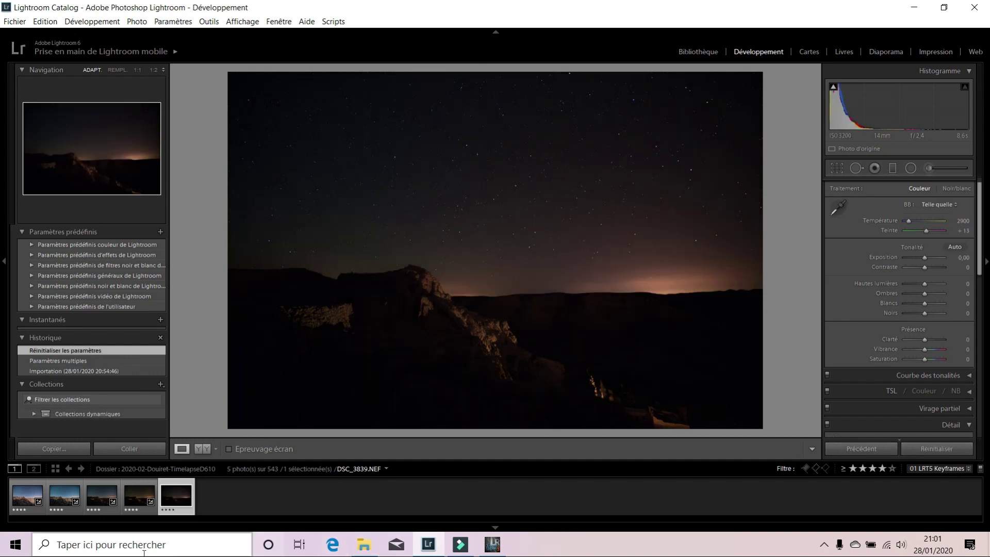
click(138, 500)
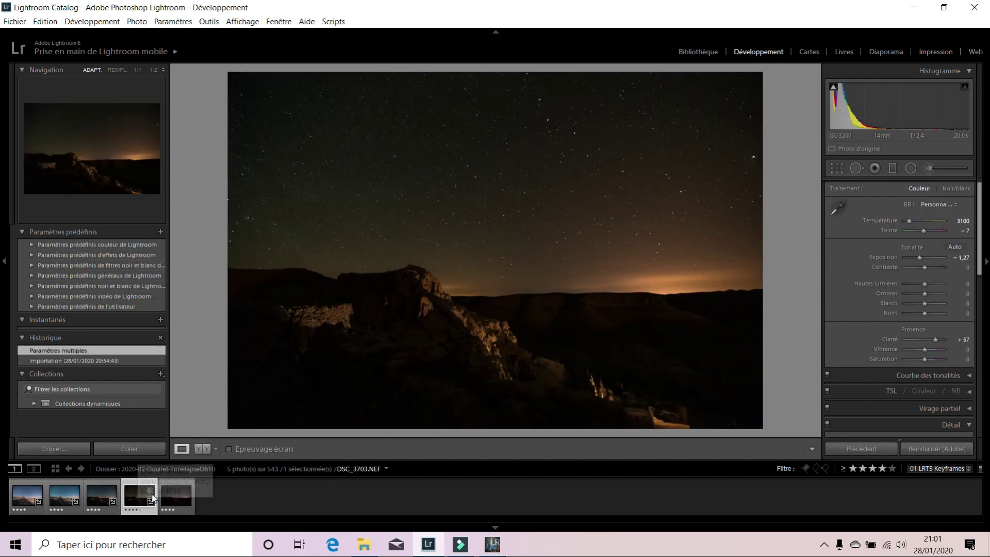
shift+click(176, 496)
click(326, 22)
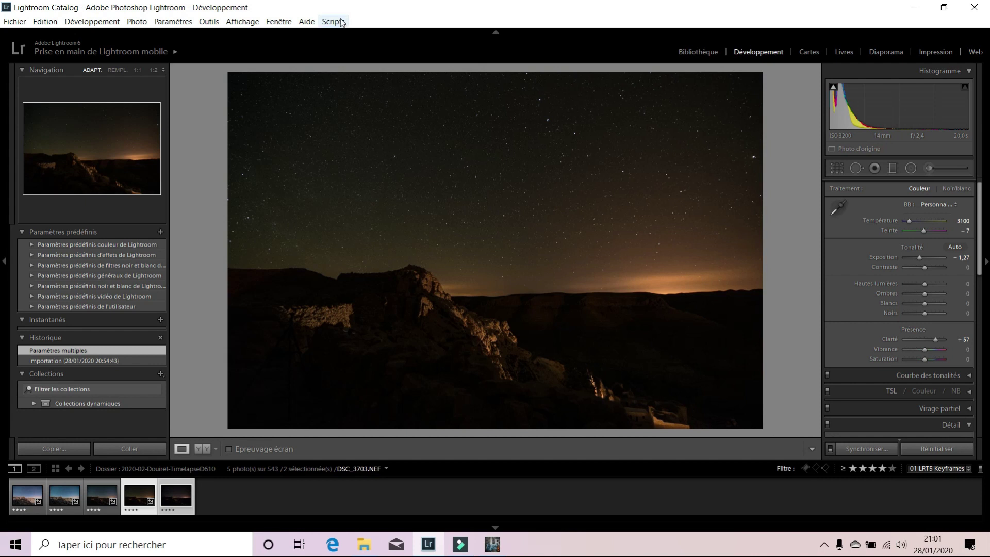
click(350, 51)
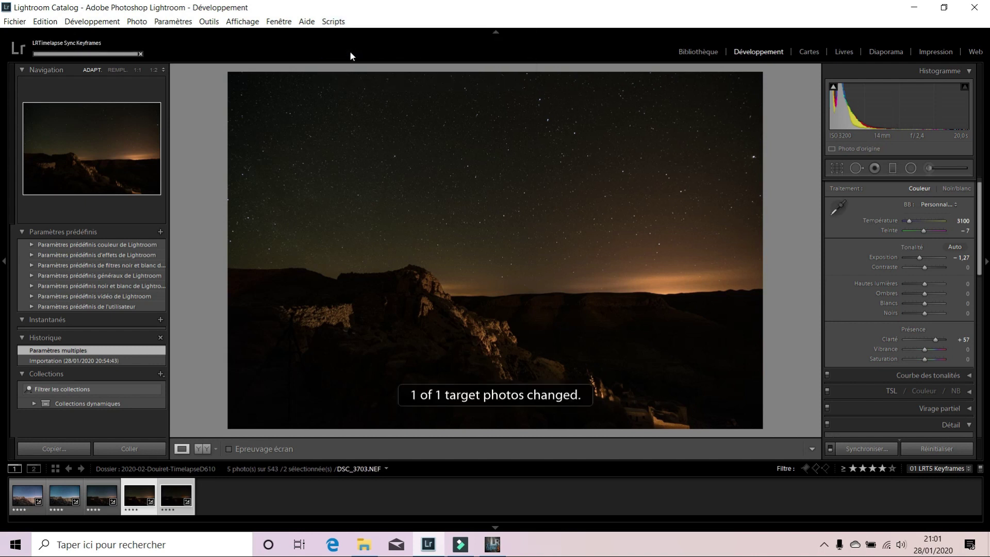
Step: Check the third and fourth keyframes, then raise the fifth keyframe's exposure to +0.73
click(118, 498)
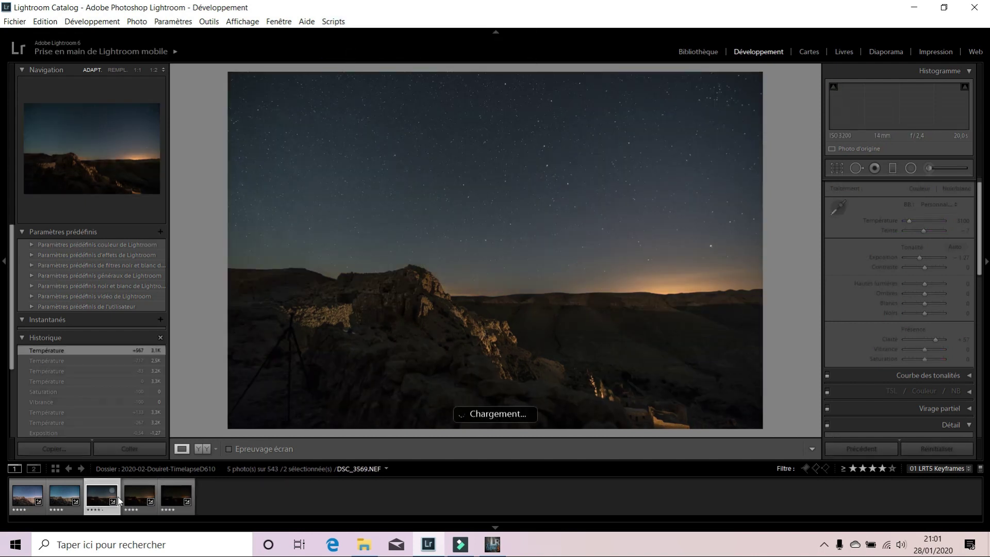
click(136, 507)
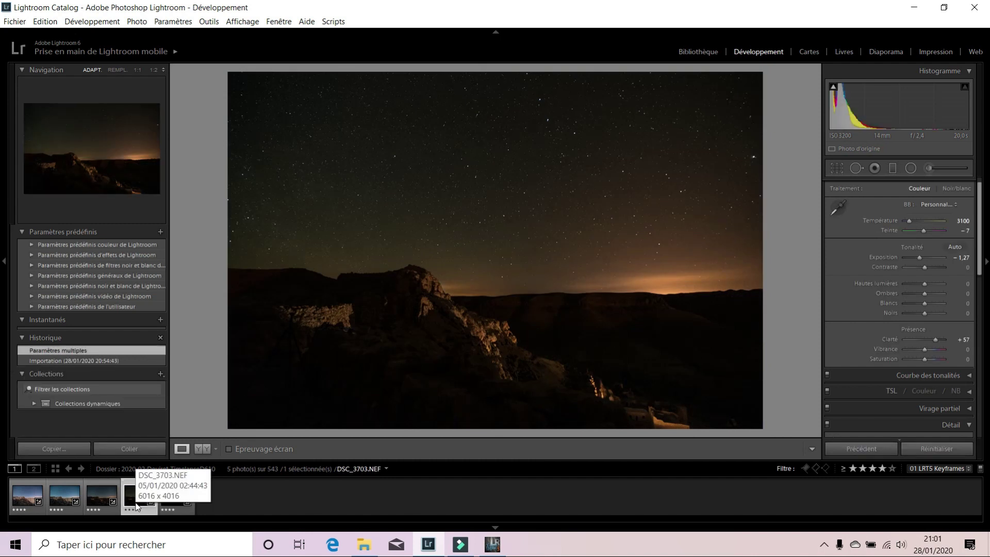
key(Right)
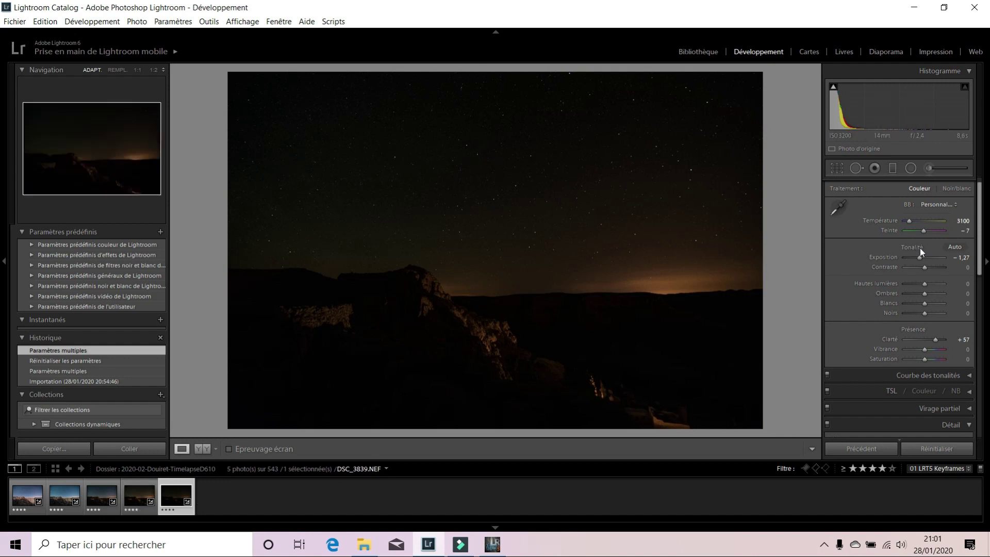
drag(920, 258, 927, 258)
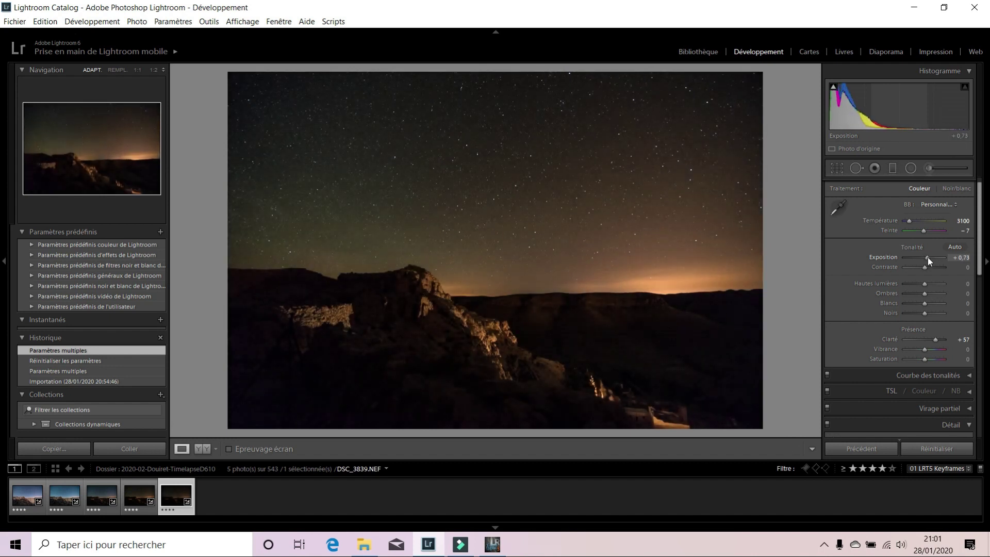
Step: Try an exposure of −0.87 on the fourth keyframe and compare it with the fifth
click(143, 501)
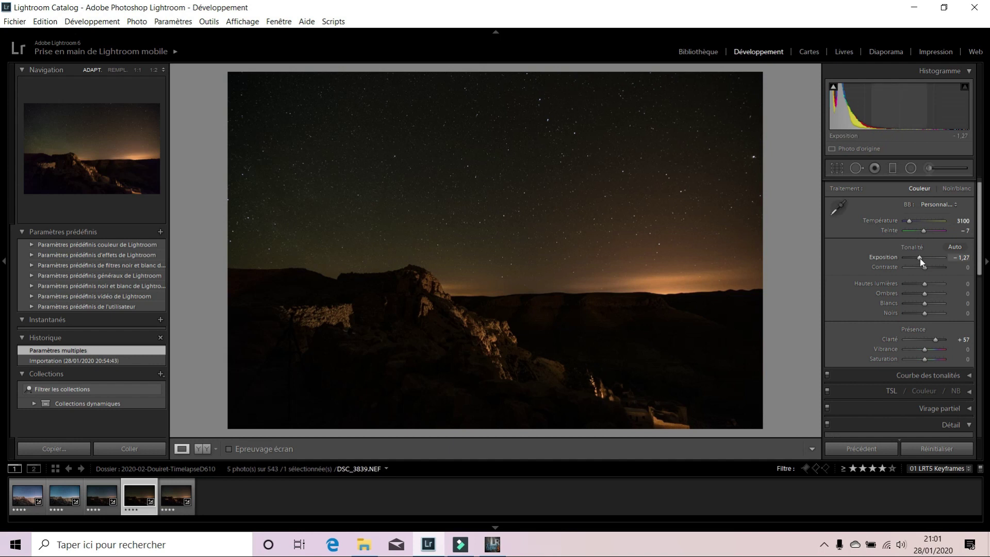
drag(920, 258, 921, 258)
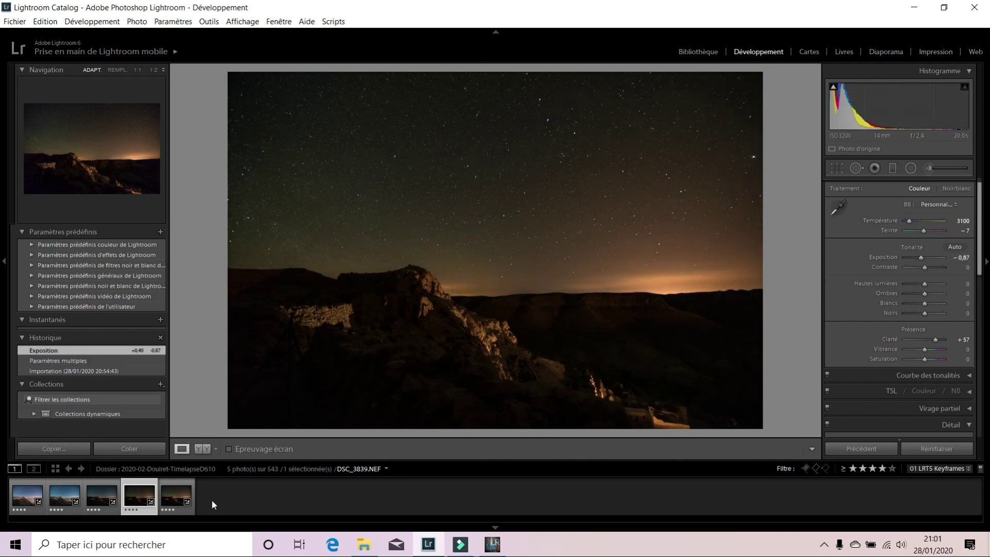
click(163, 496)
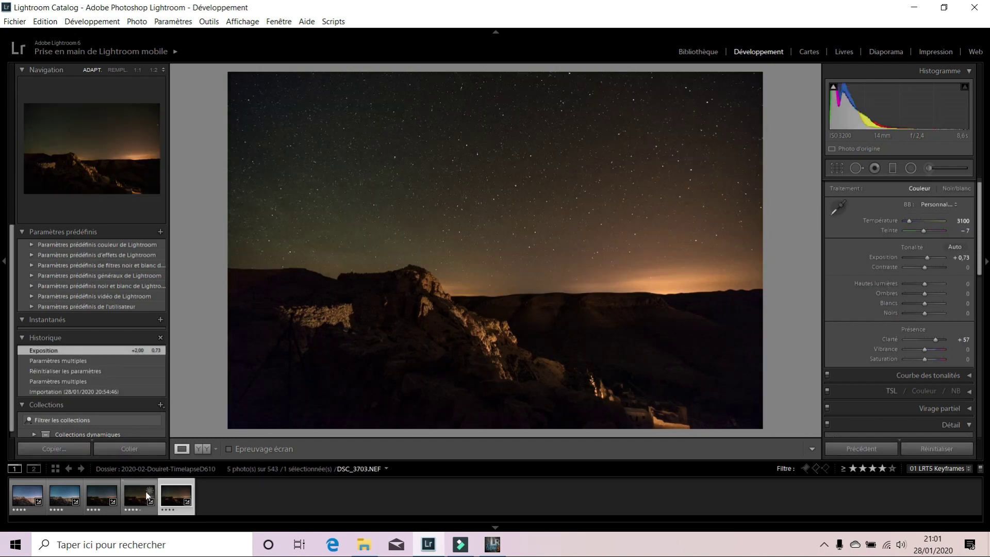
Step: Try an exposure of +0.73 on the fourth keyframe, matching the fifth keyframe's value
click(139, 496)
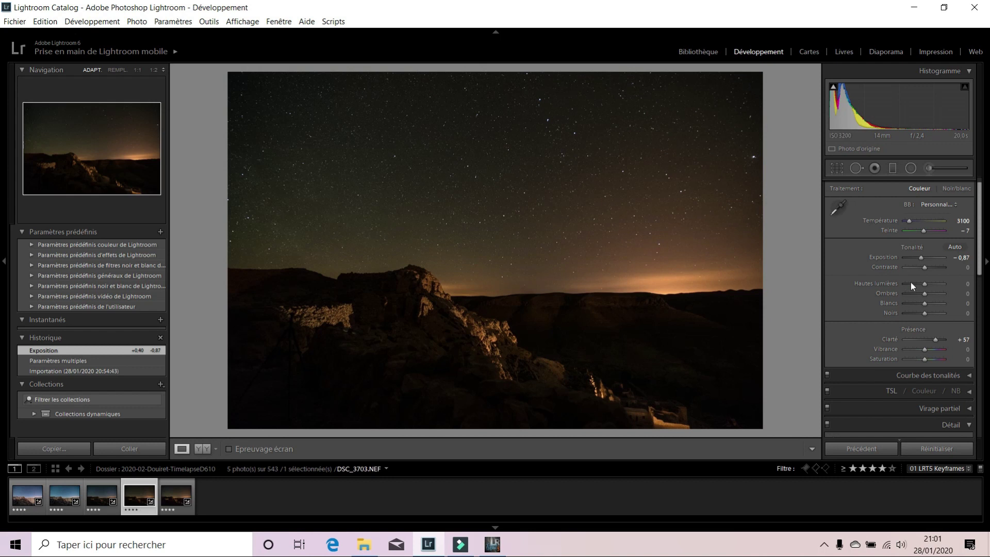
click(959, 258)
text(0.73)
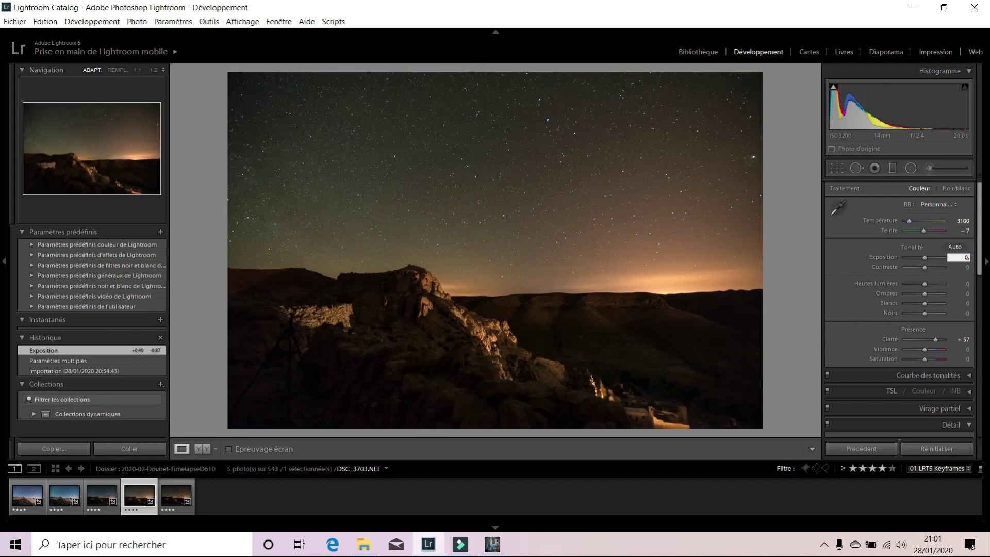
key(Return)
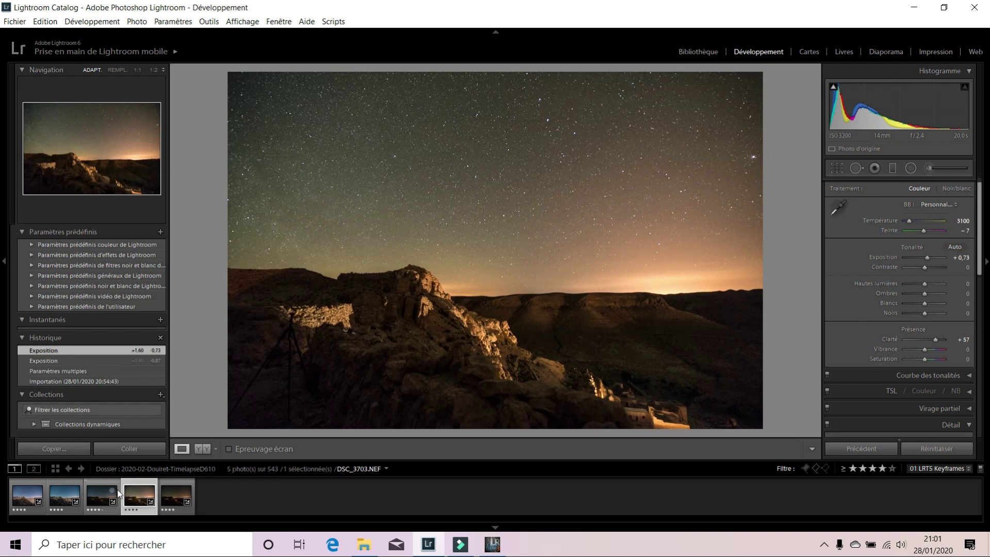
Step: Compare the brightness of the third, fourth and fifth keyframes by viewing them alternately
click(167, 494)
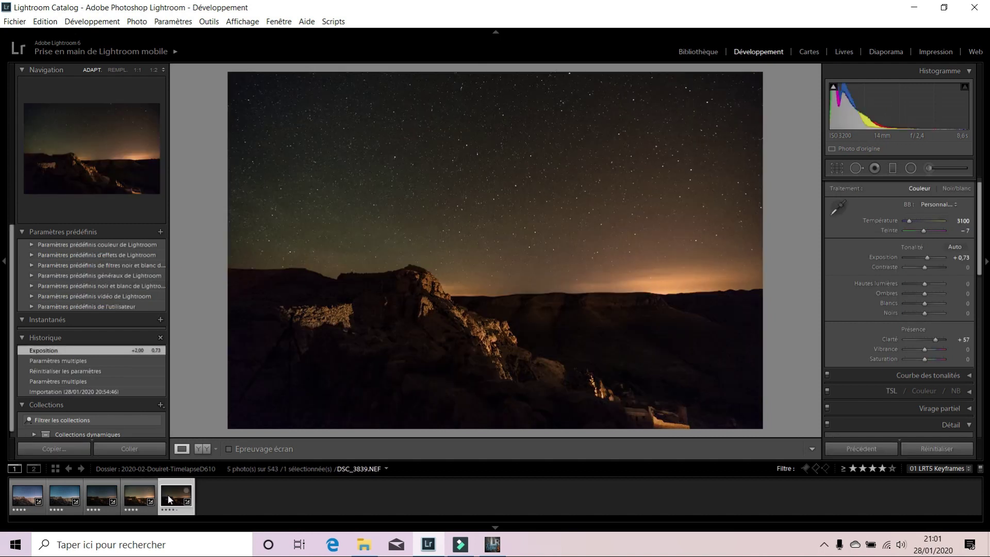
click(139, 501)
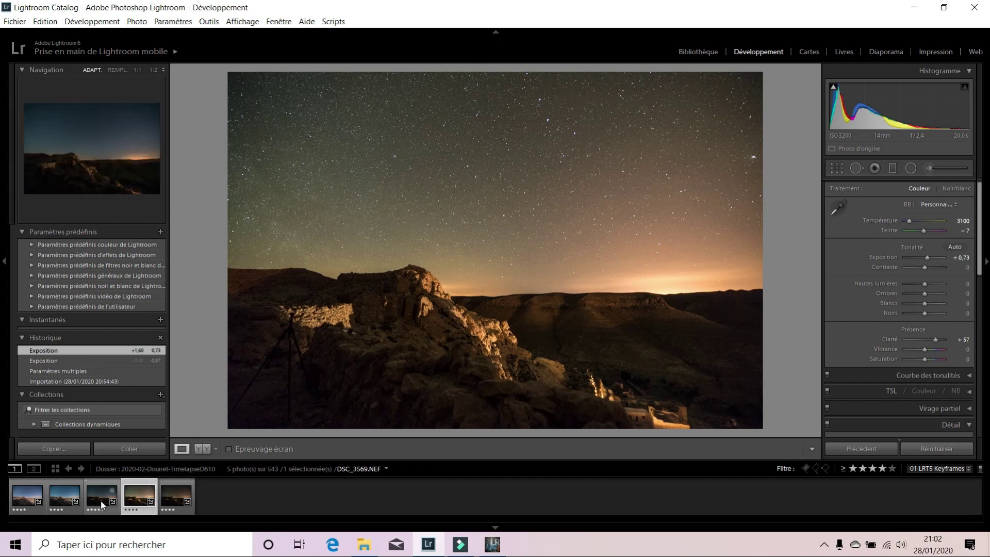
click(101, 505)
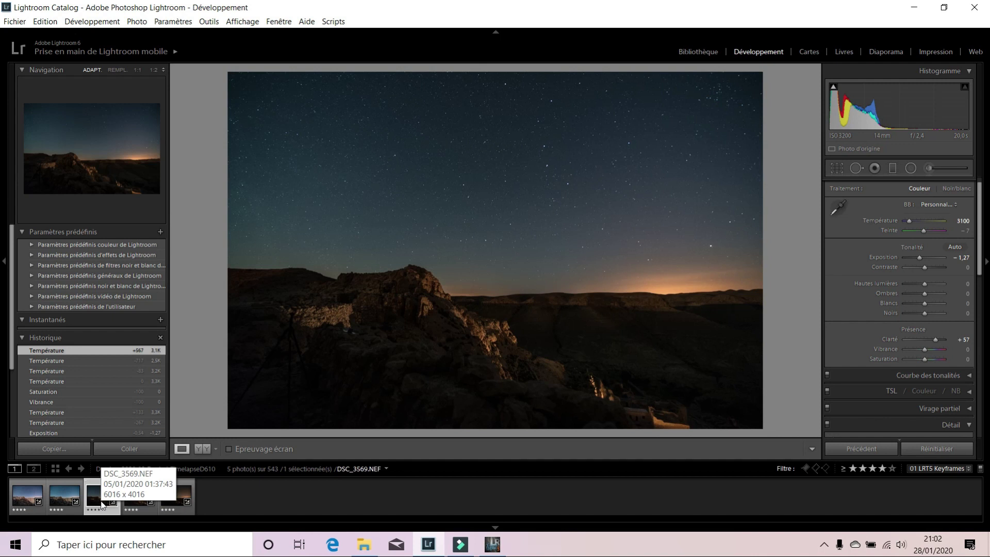
click(140, 504)
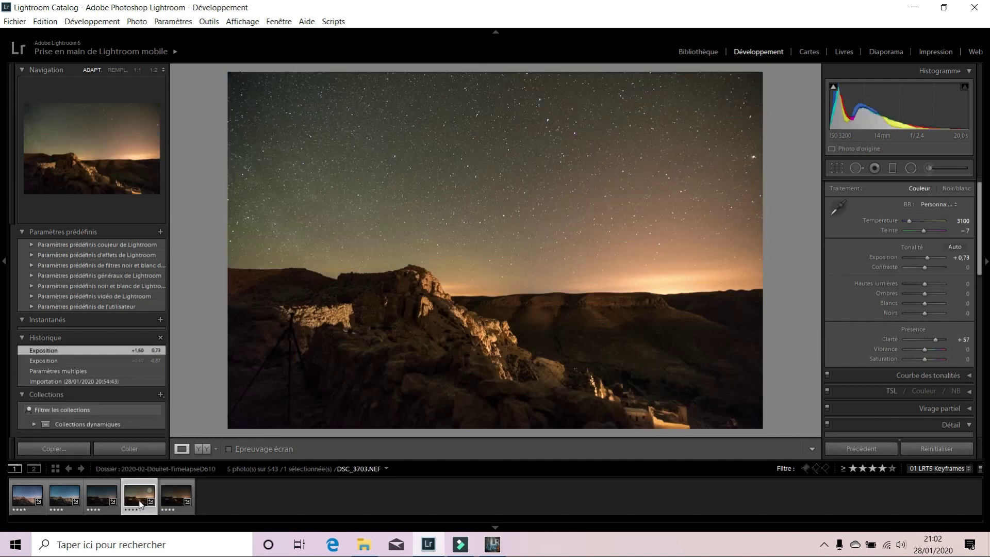
click(174, 504)
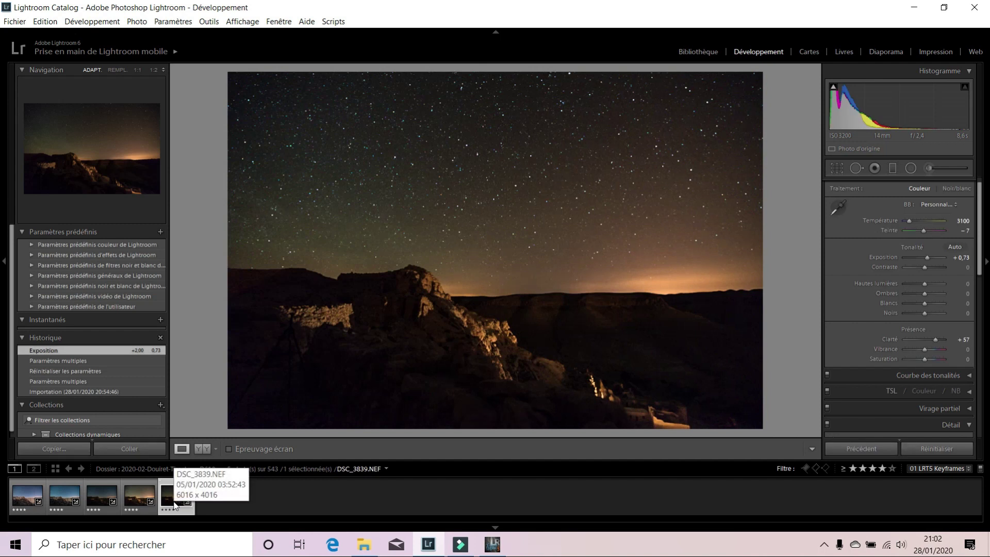
click(140, 503)
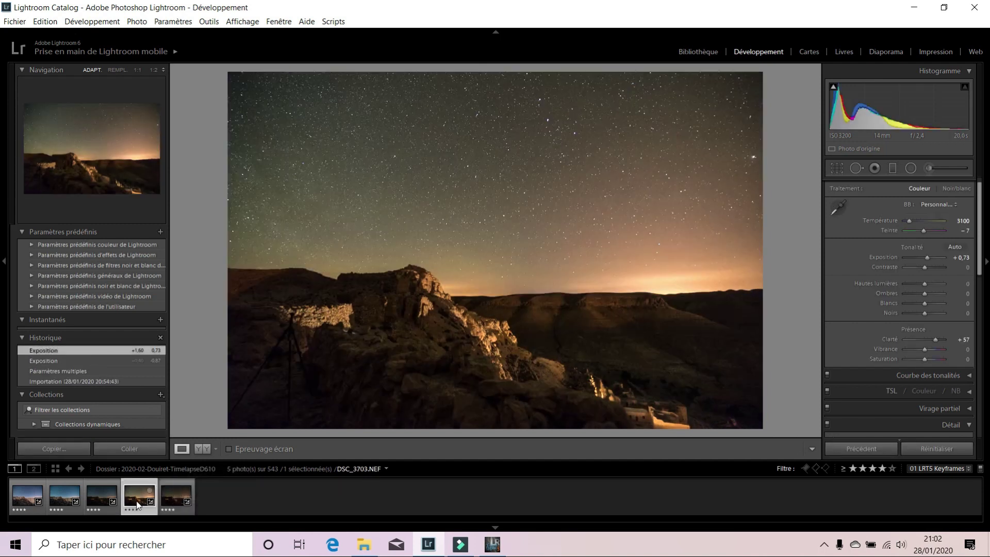
click(169, 504)
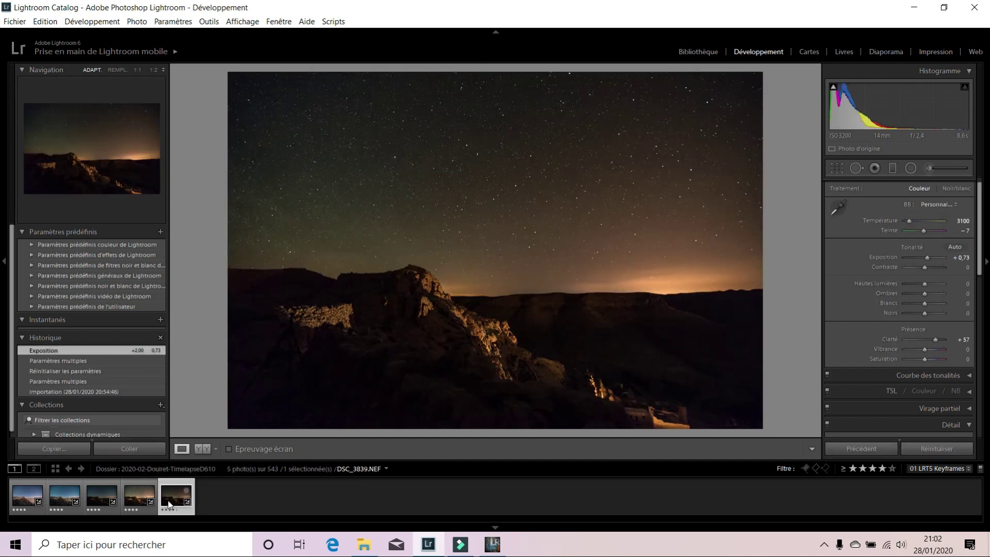
click(141, 499)
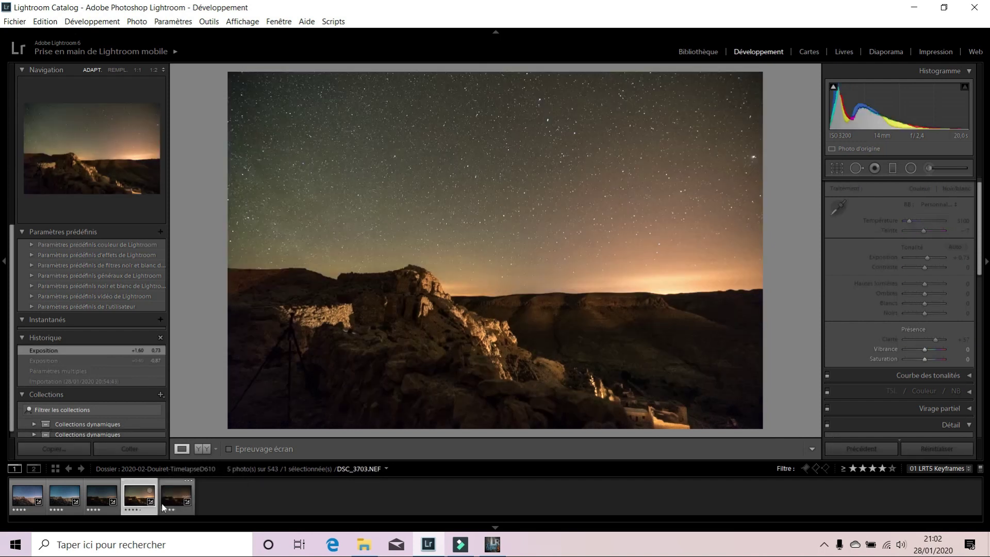
click(163, 507)
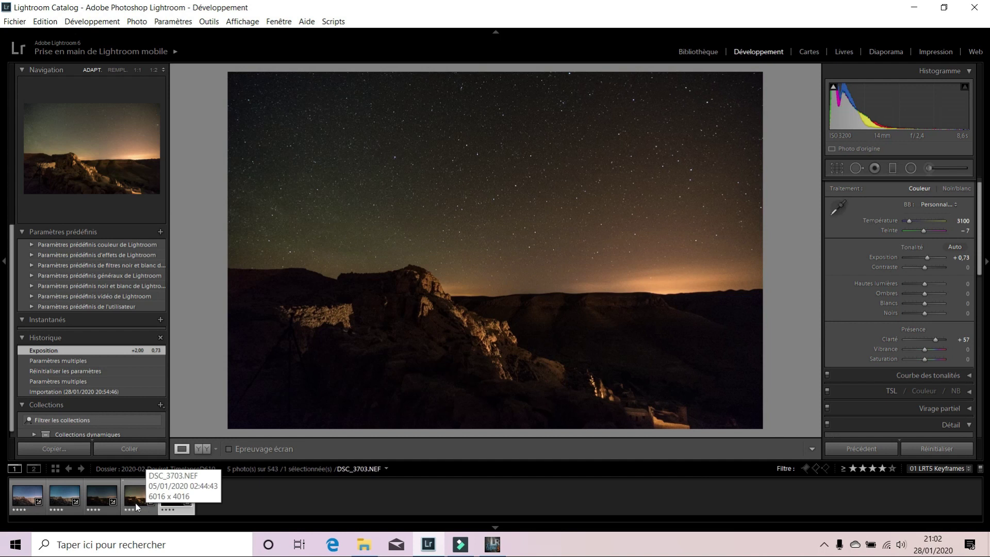
click(101, 496)
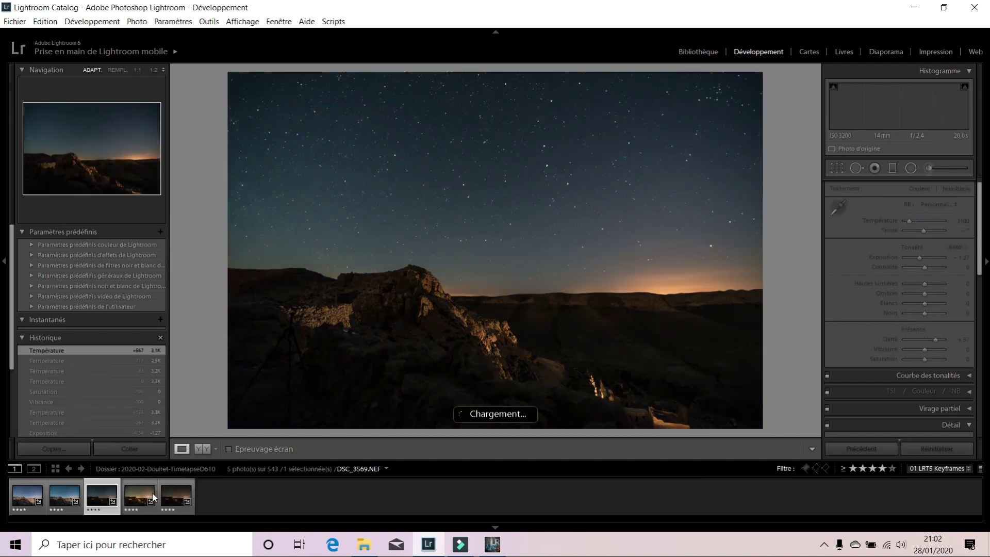
click(140, 497)
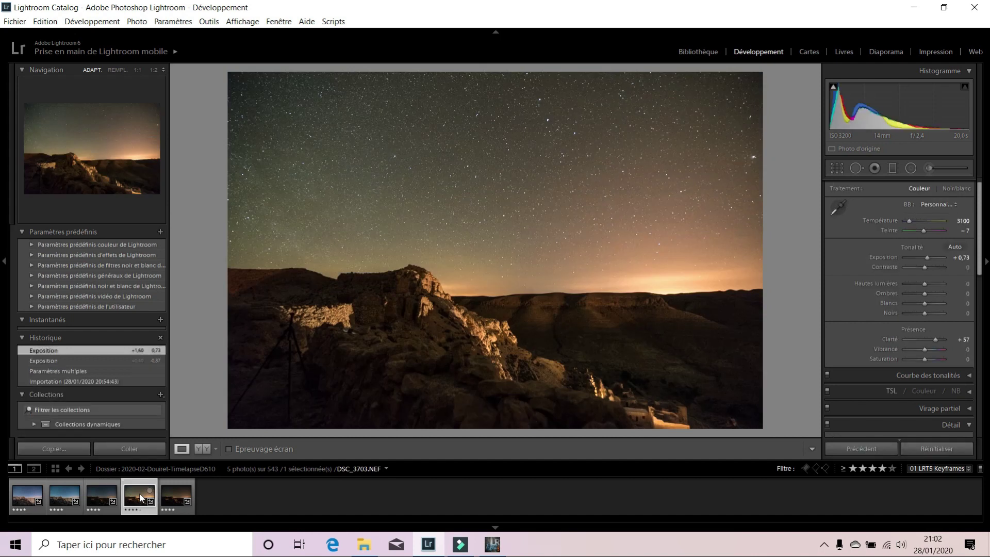
click(168, 493)
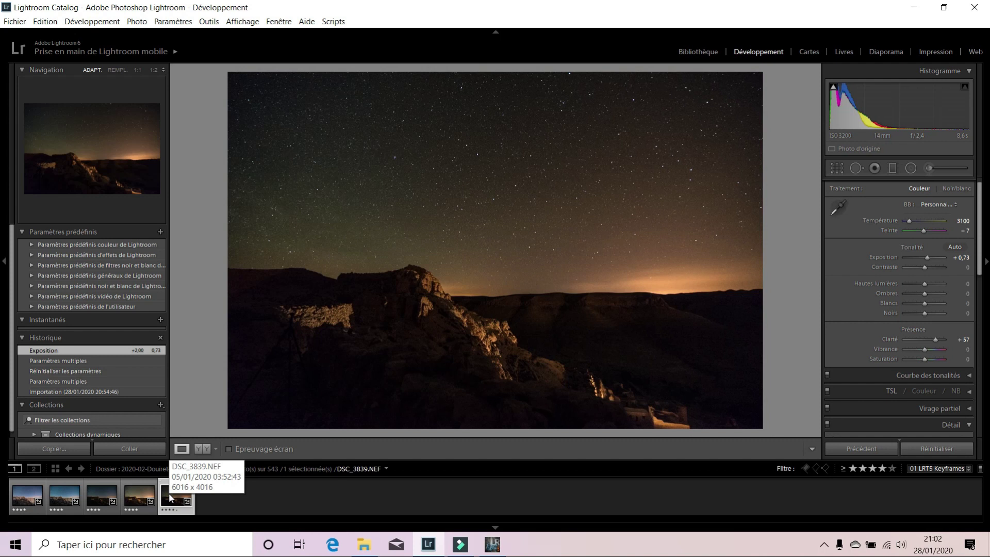
Step: Lower the fourth keyframe's exposure to −0.33 and compare its brightness with the fifth keyframe
click(143, 505)
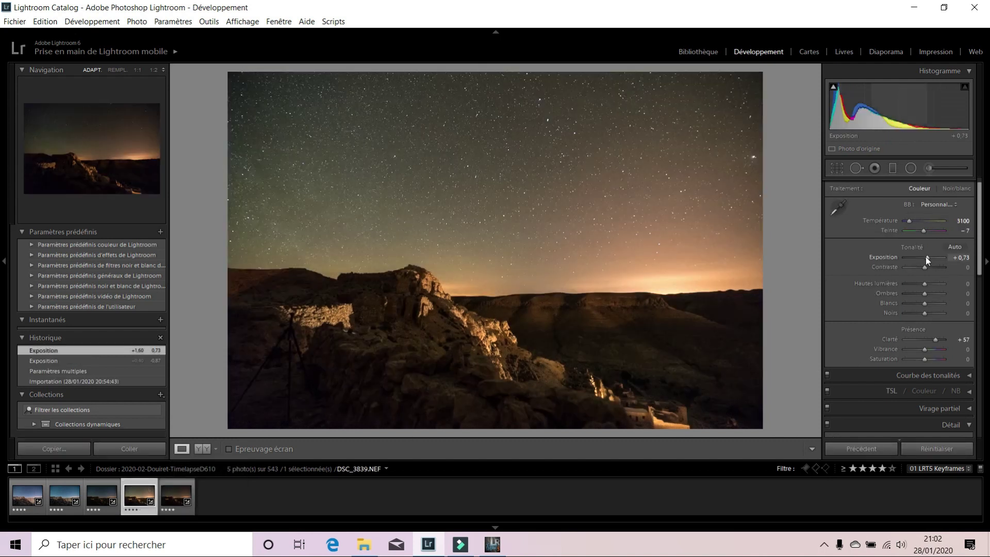
drag(926, 257, 921, 258)
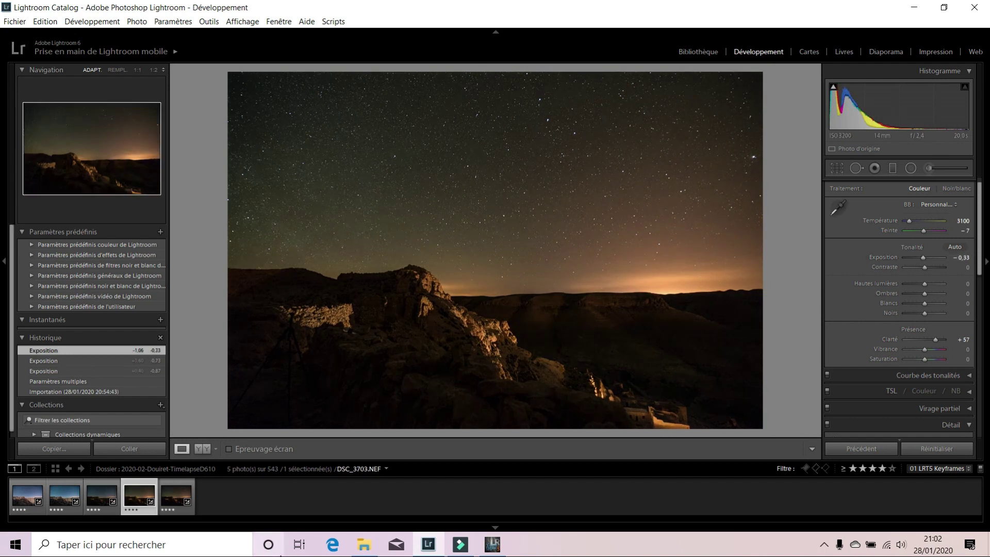
key(Right)
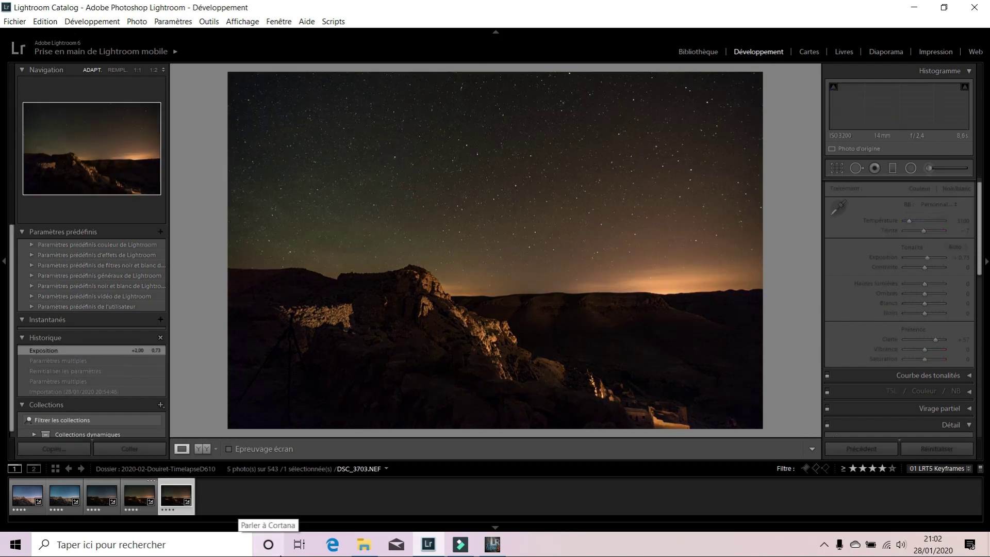
key(Left)
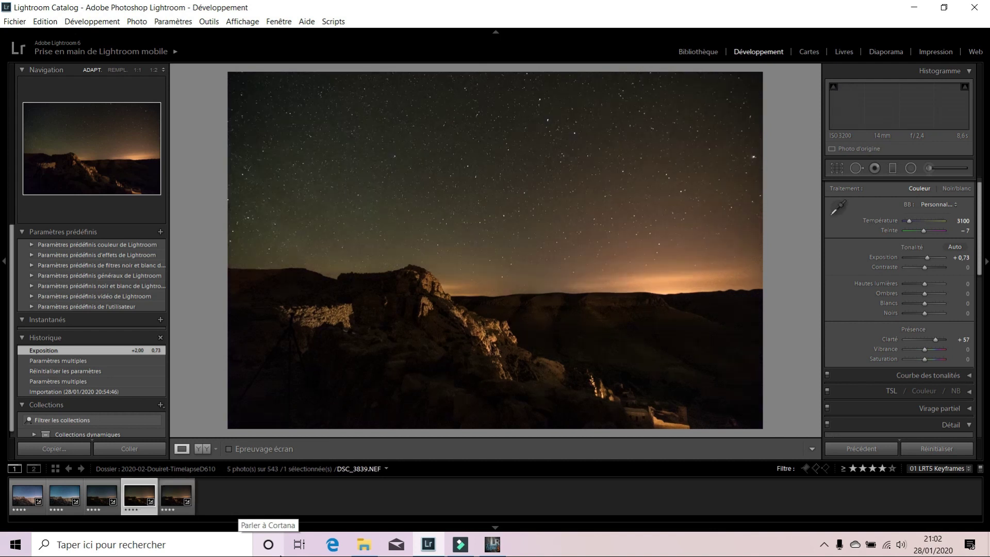
key(Right)
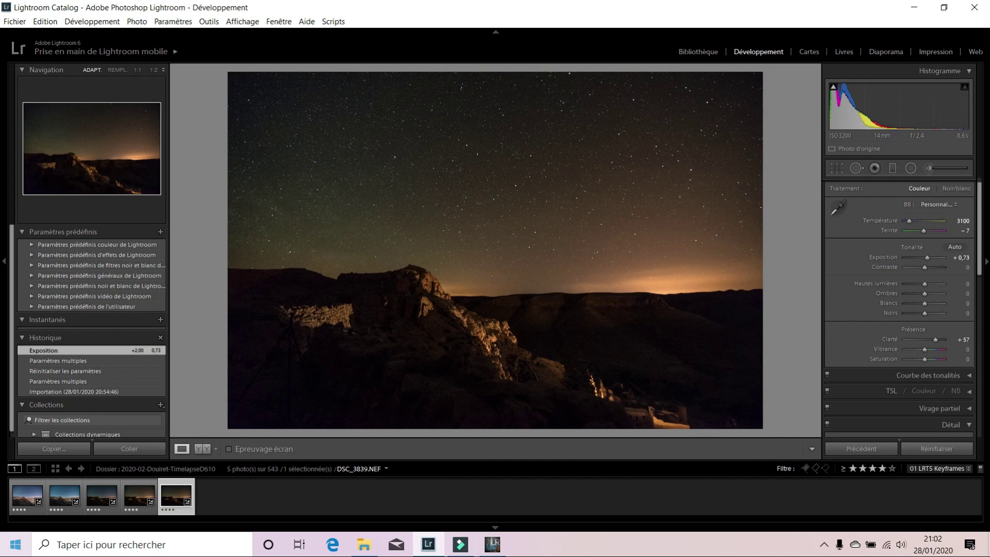
Step: Lower the exposure to −1.53 on the first keyframe and to −1.40 on the second
click(24, 499)
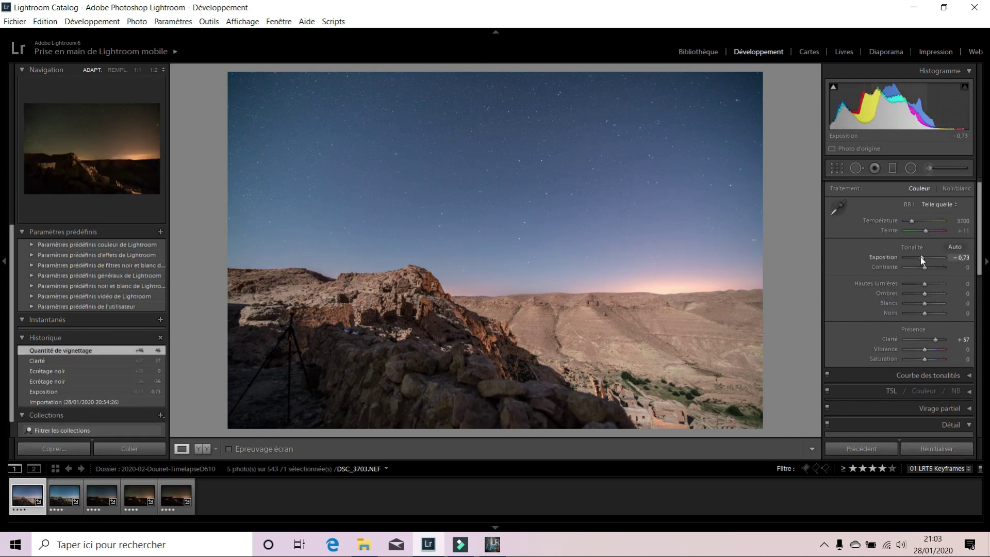
drag(920, 257, 917, 257)
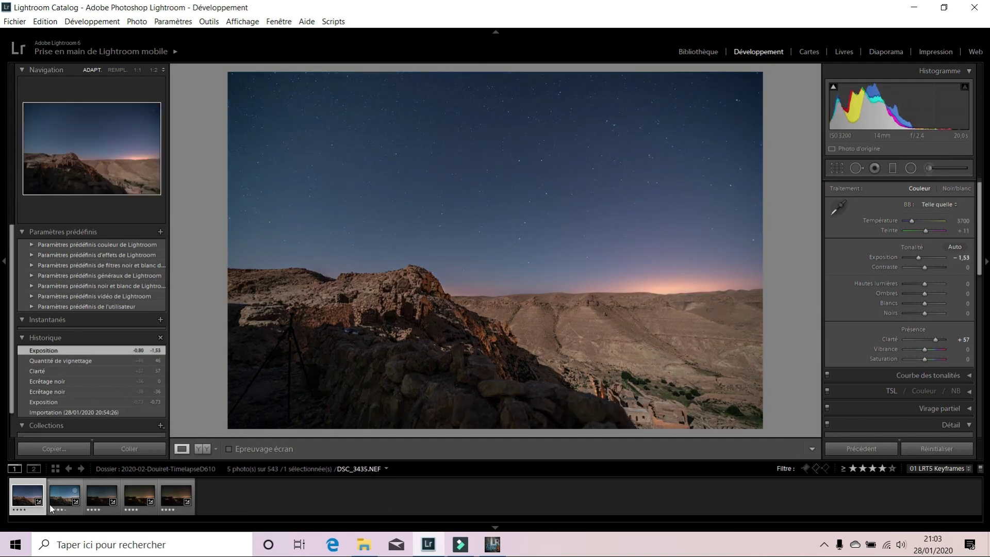
click(65, 500)
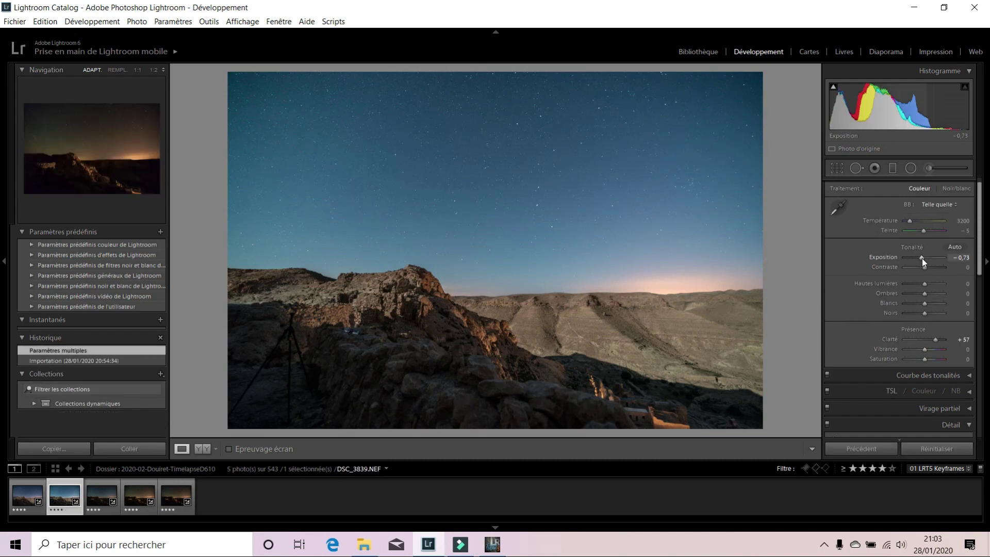
drag(922, 258, 919, 259)
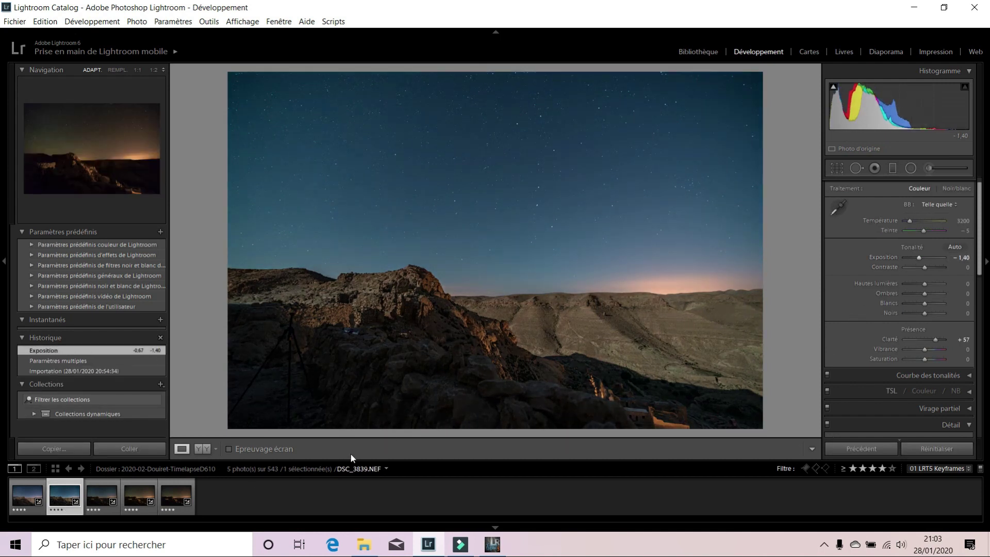
Step: Compare the brightness of all five keyframes by viewing them in sequence from the first to the fifth
click(100, 501)
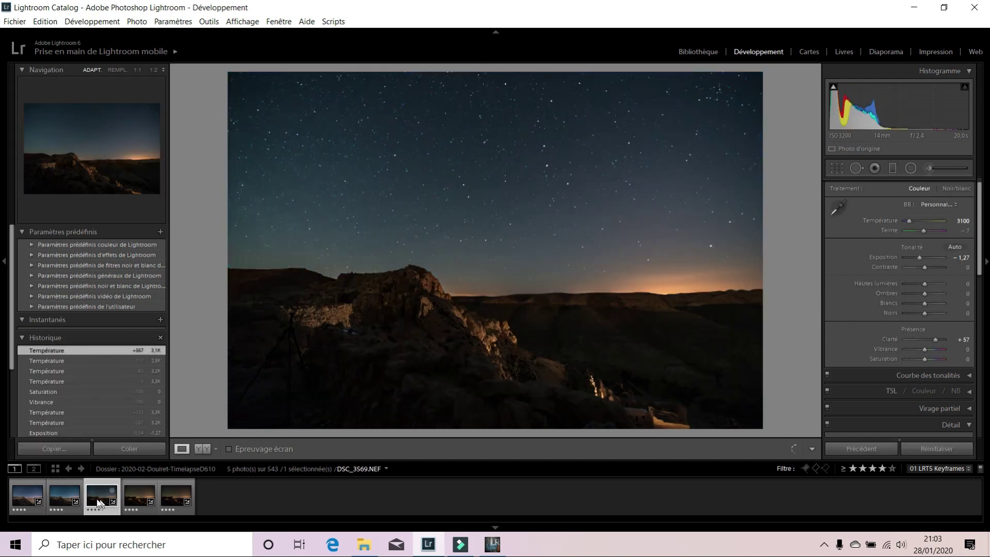
click(32, 499)
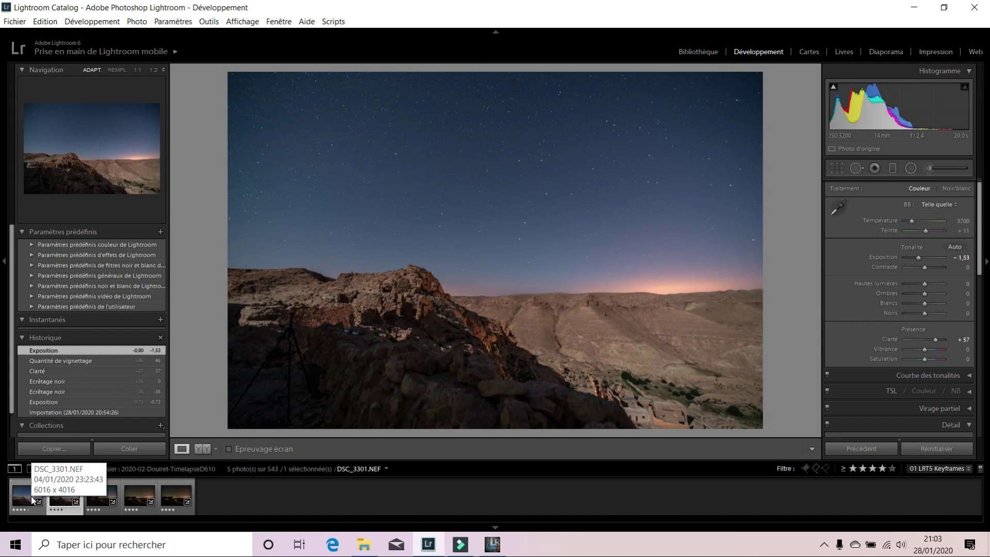
key(Right)
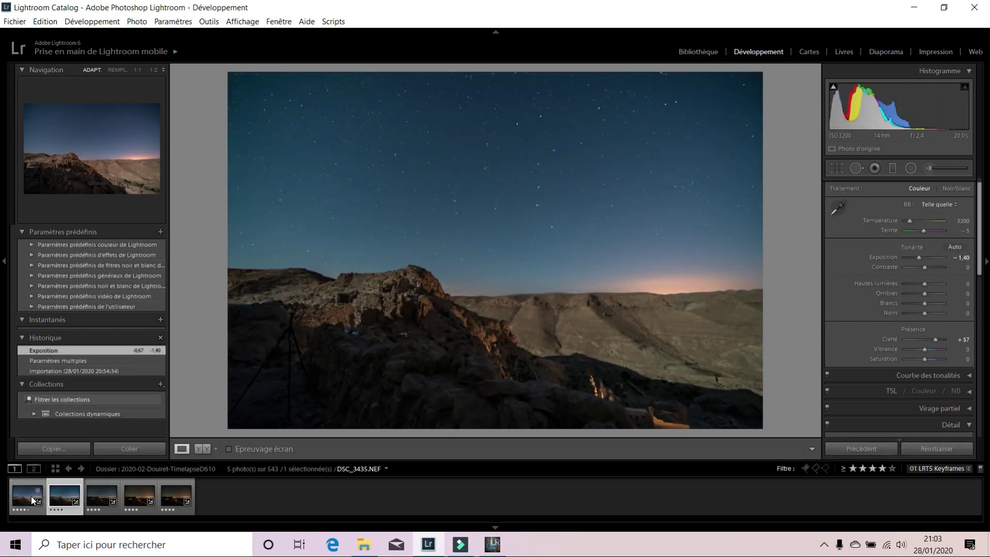
key(Right)
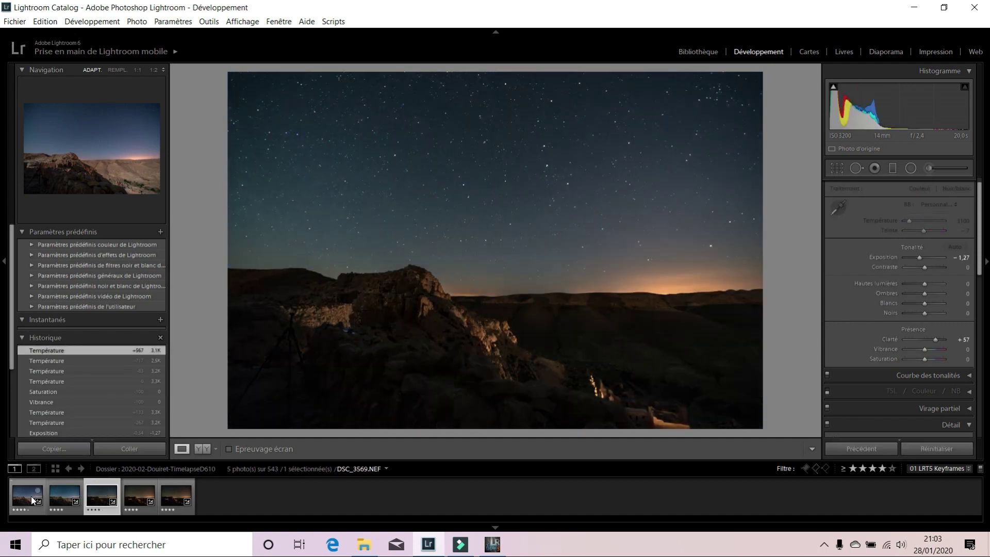
key(Right)
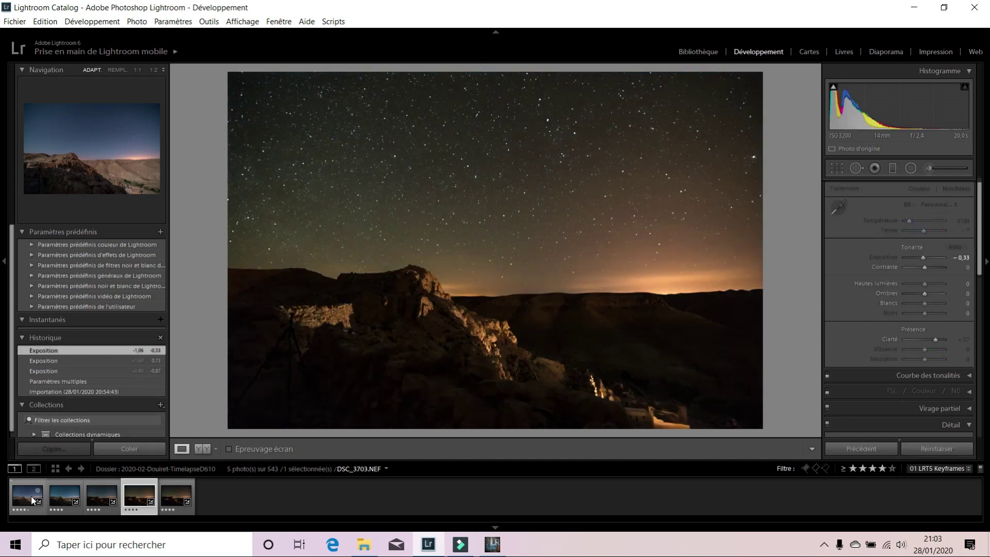
key(Right)
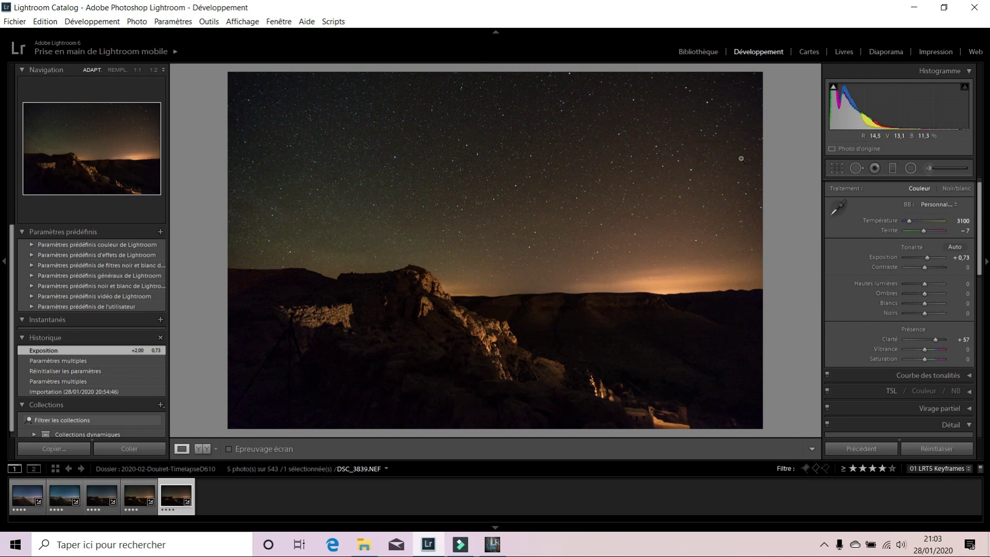
Step: Select all five keyframes in the Library grid and save their metadata to the files
click(695, 57)
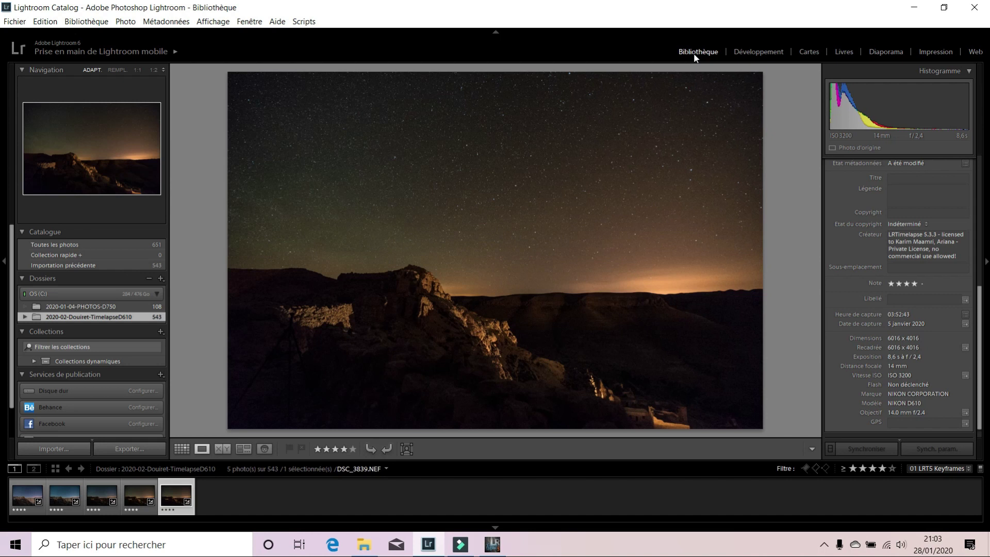
click(182, 449)
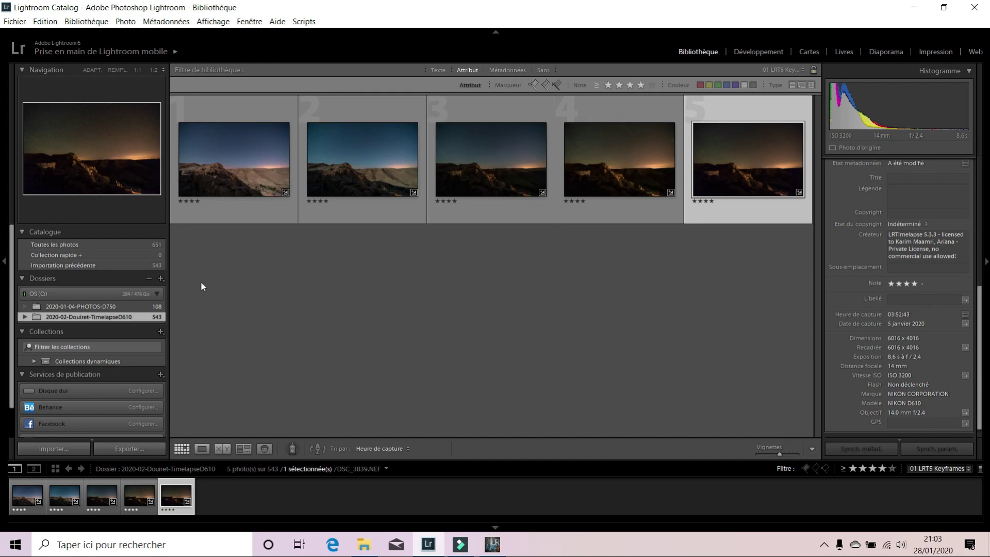
click(221, 196)
click(373, 193)
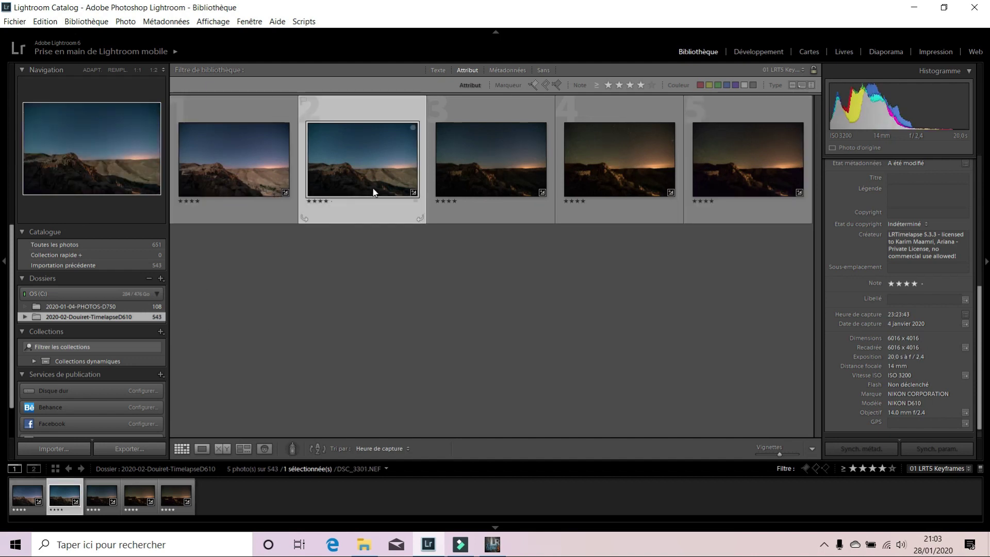
click(281, 171)
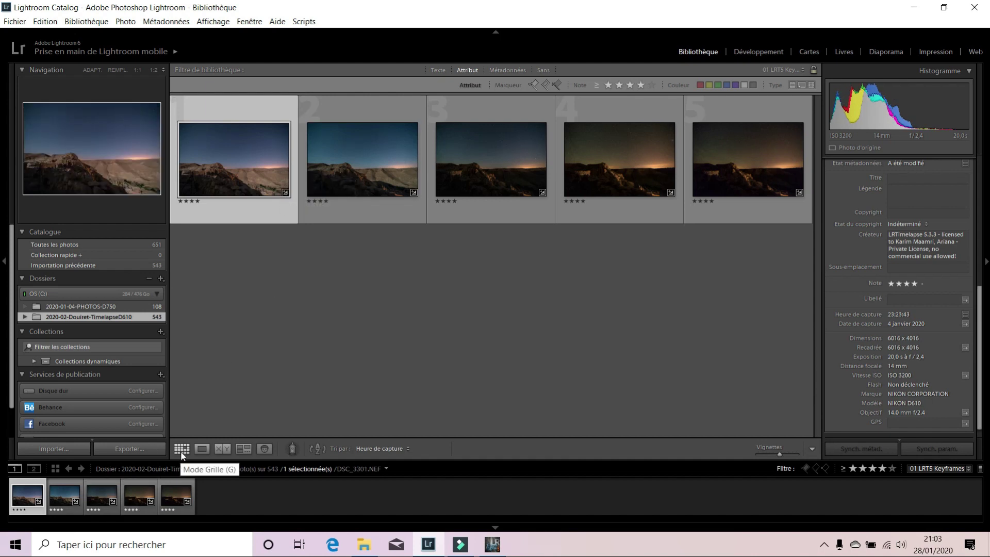
key(ctrl+a)
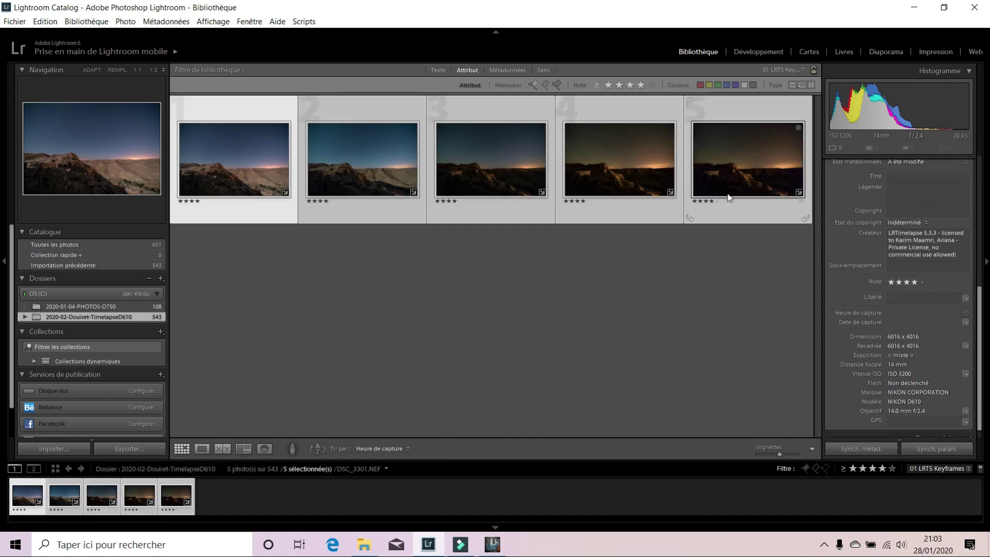
click(160, 23)
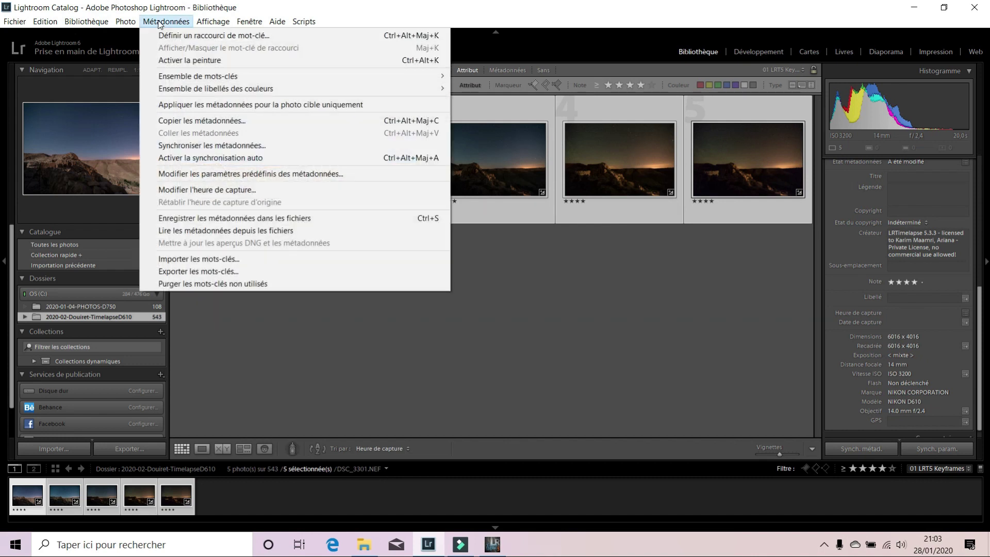
click(197, 220)
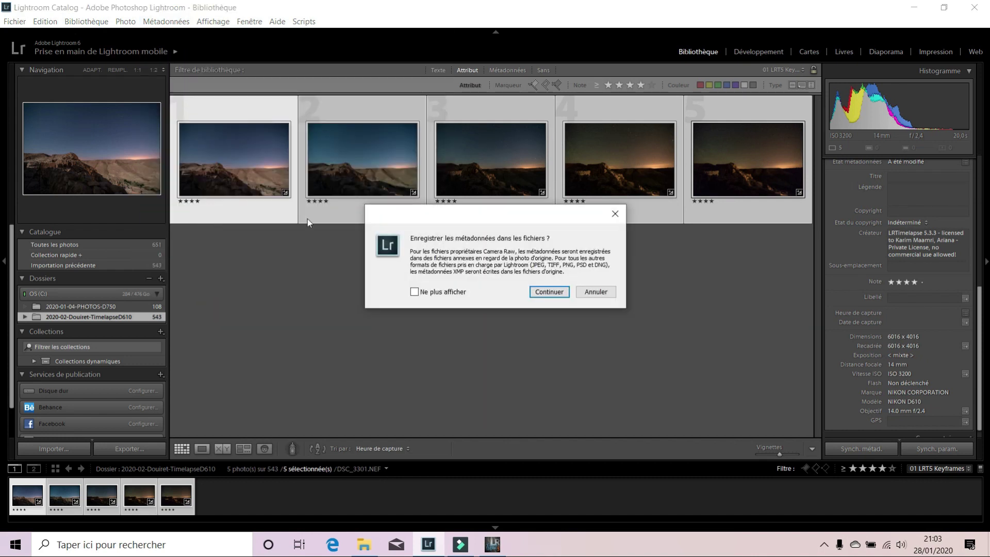
click(550, 292)
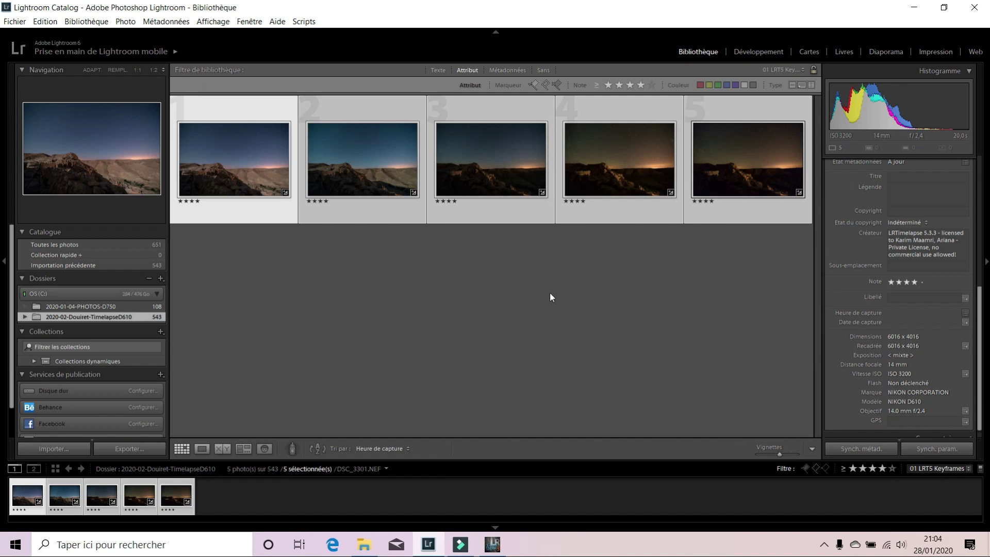
Step: Switch to LRTimelapse and reload the sequence to read in the keyframe edits saved from Lightroom
click(488, 551)
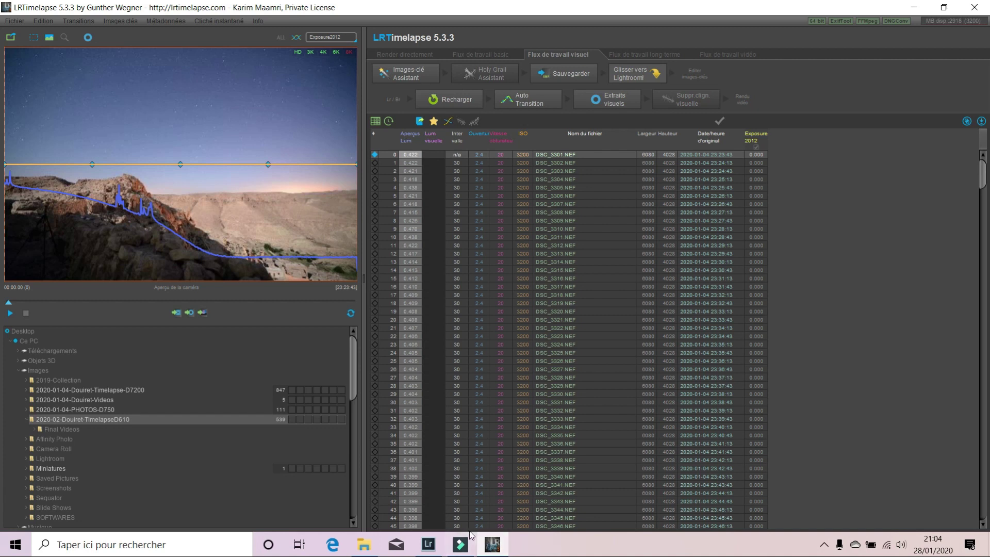
click(465, 104)
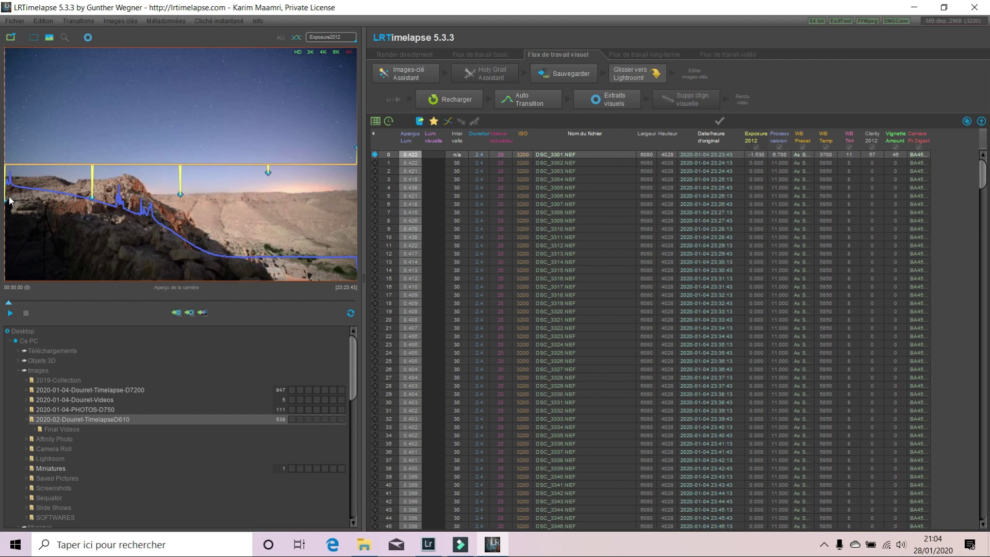
Step: Check the first keyframe's exposure in Lightroom's Develop module against the Exposure 2012 value in LRTimelapse
click(428, 546)
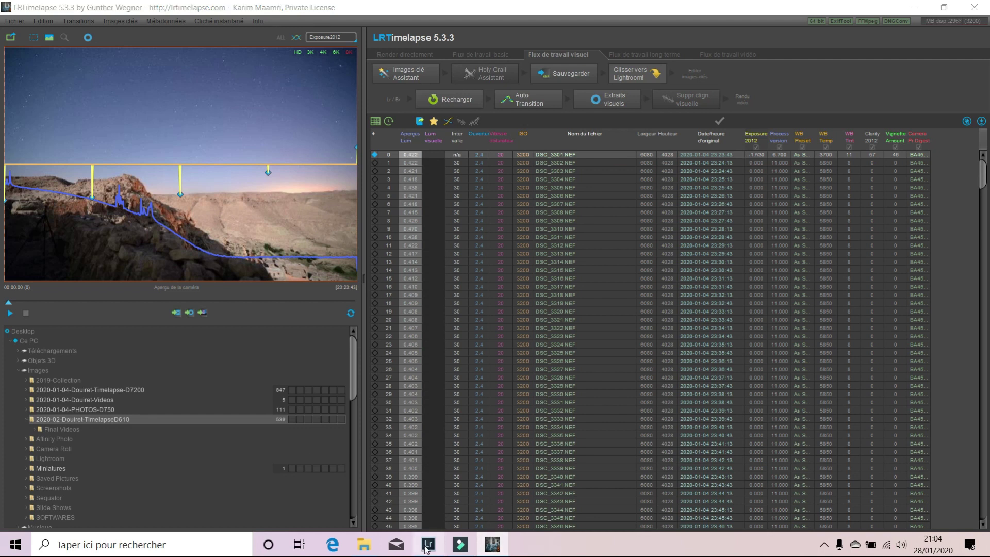
click(239, 205)
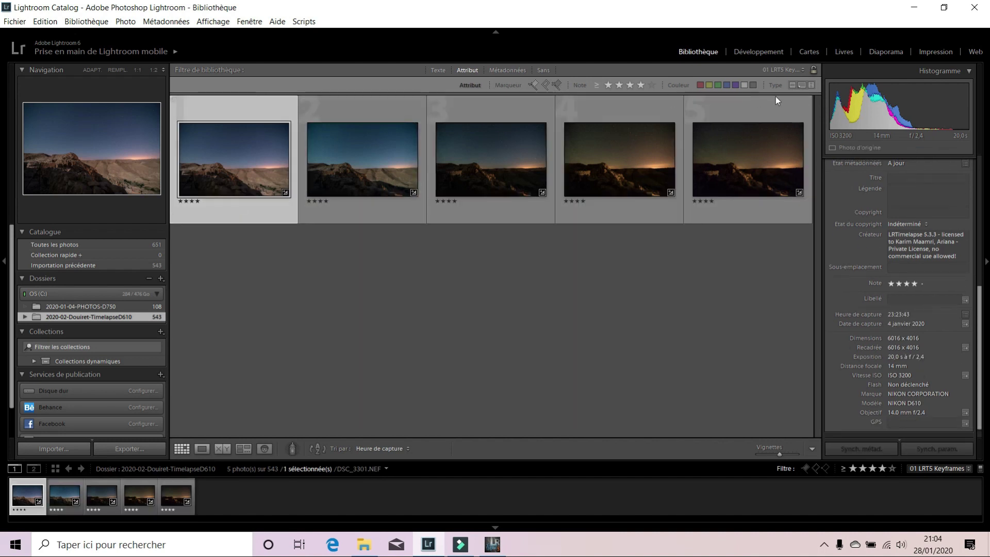
click(202, 449)
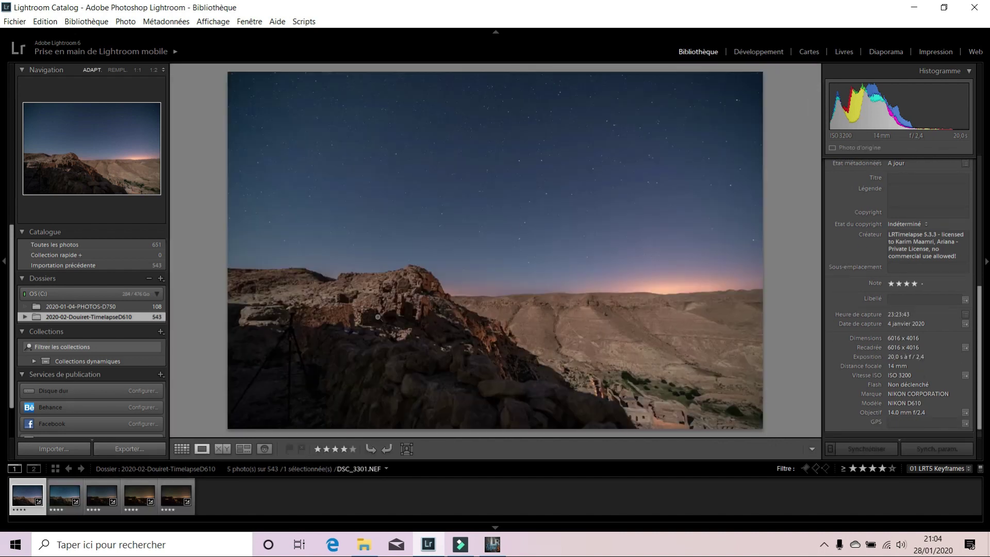
click(742, 52)
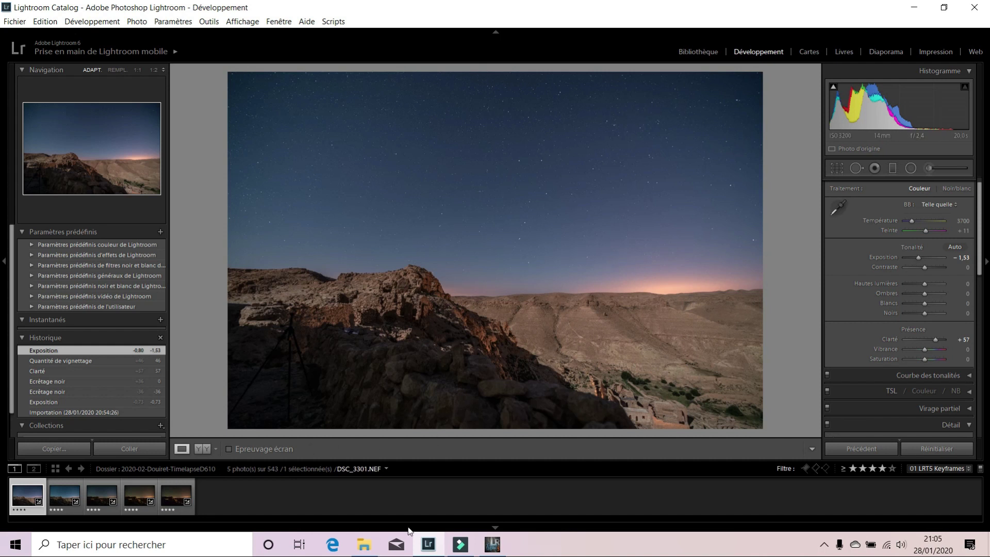
click(498, 549)
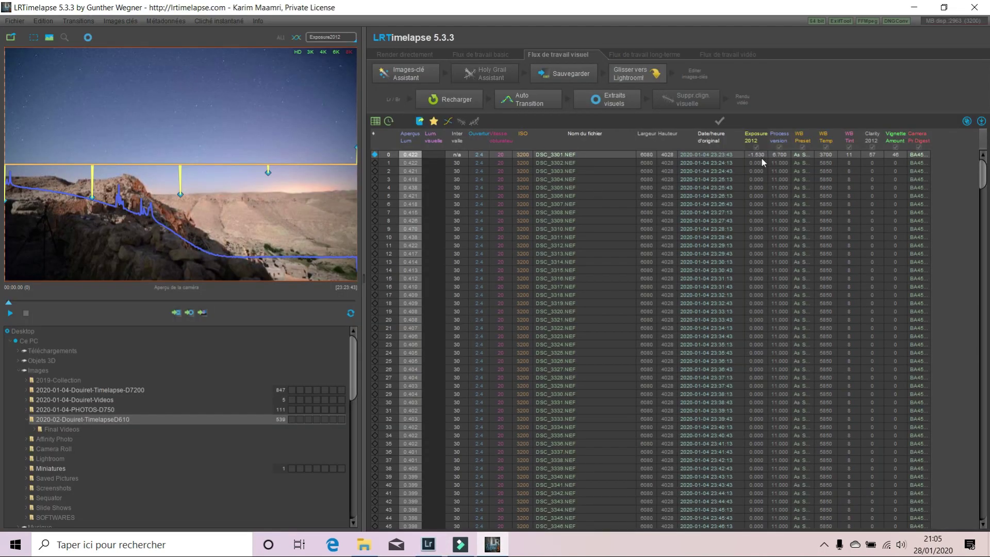
Step: Find the second keyframe, DSC_3435.NEF, in the image table and compare its exposure with the value in Lightroom
scroll(412, 317, down, 6)
scroll(410, 321, down, 19)
scroll(409, 321, down, 20)
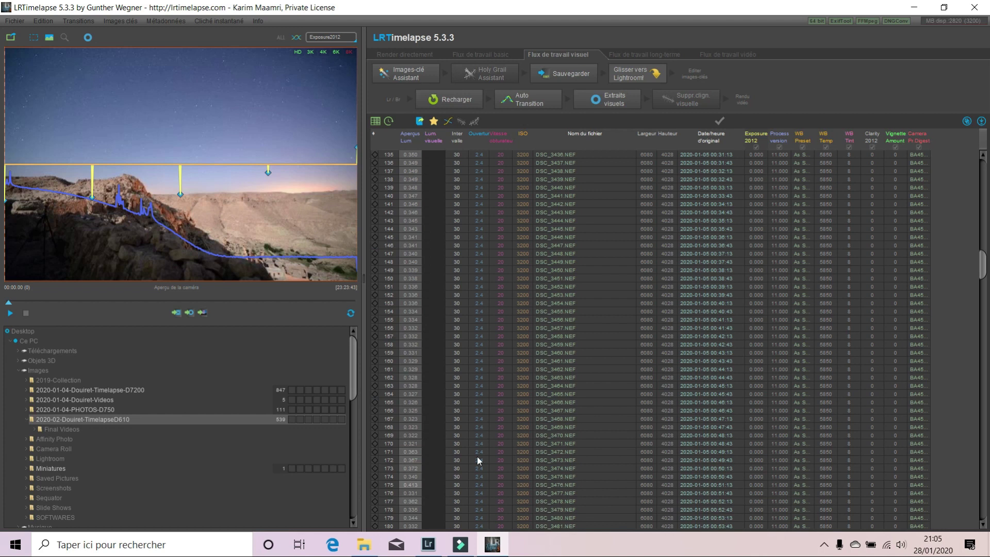
scroll(376, 246, up, 7)
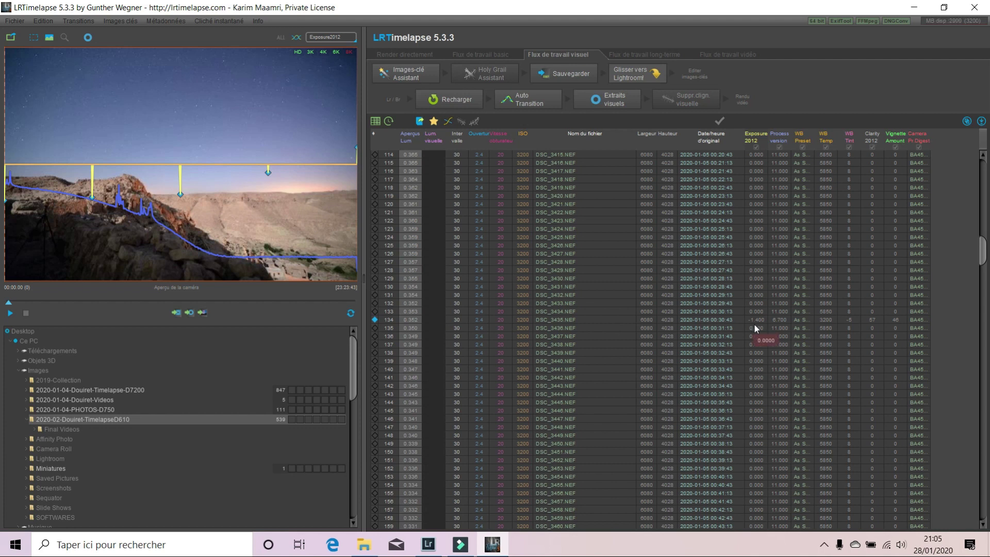
click(490, 551)
click(68, 502)
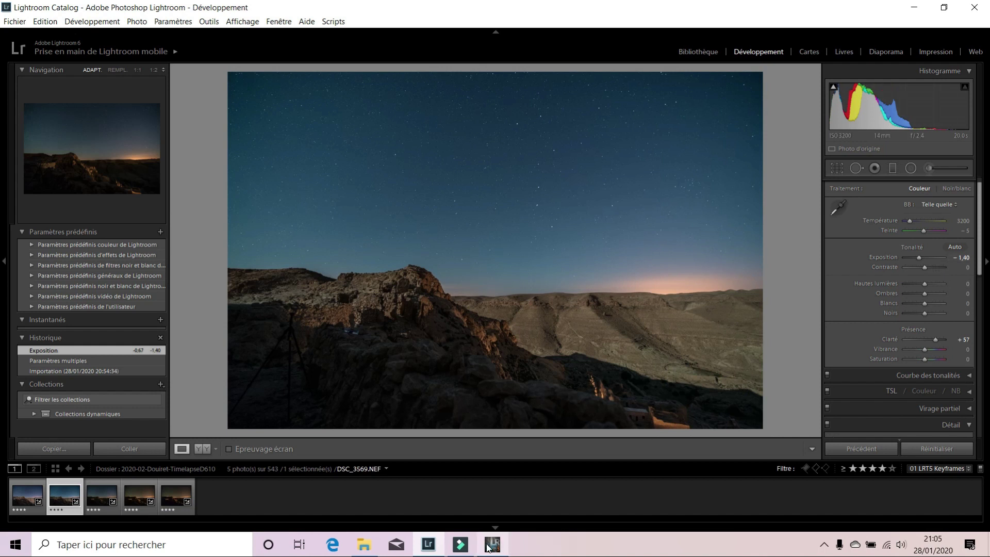
Step: Switch to LRTimelapse, display the Clarity2012 curve over the preview, and return to the Exposure2012 curve
mouse_move(488, 550)
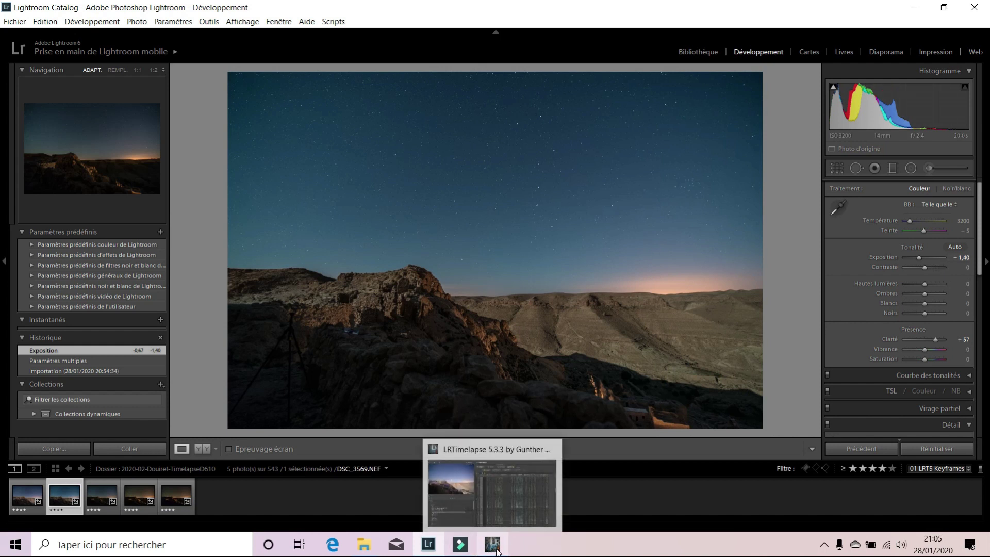
click(490, 547)
click(353, 36)
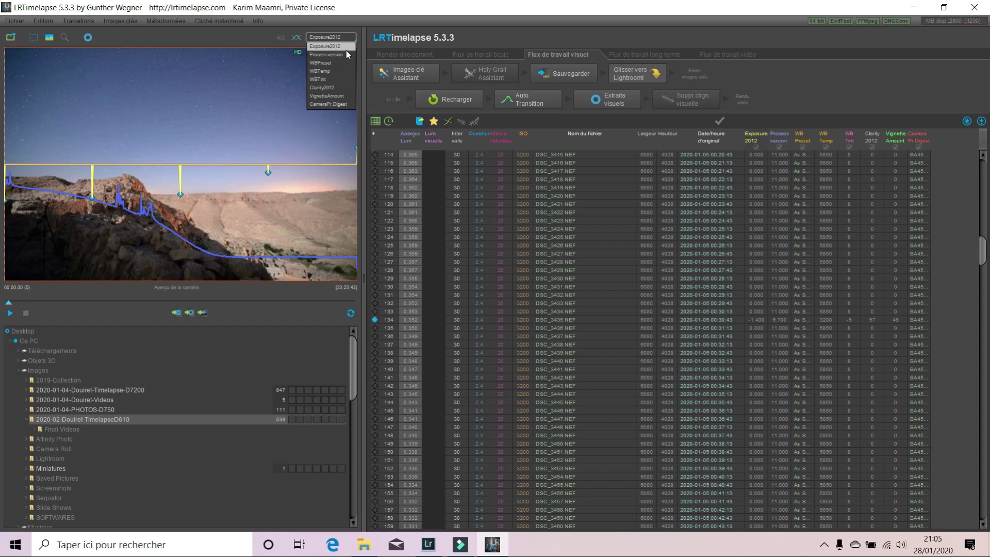
click(326, 90)
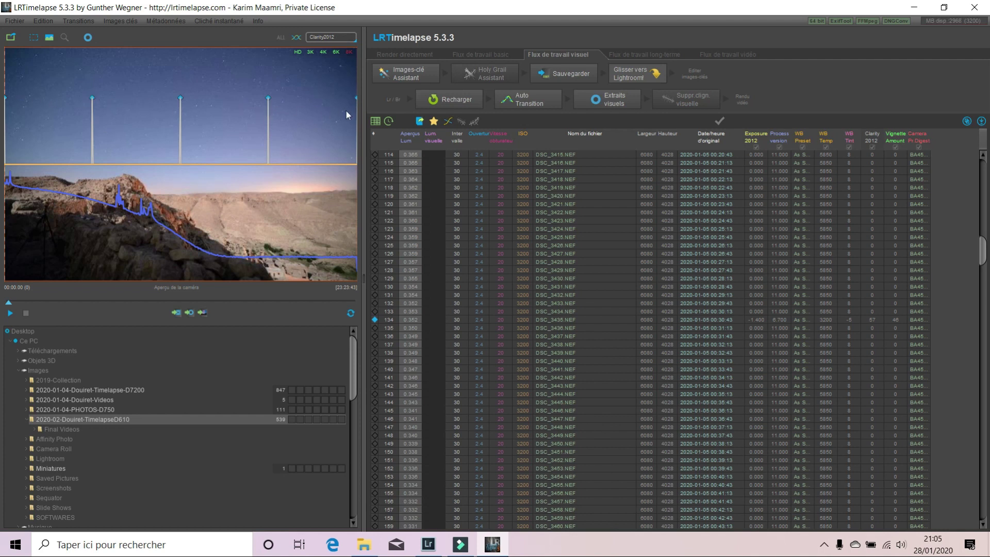
click(354, 39)
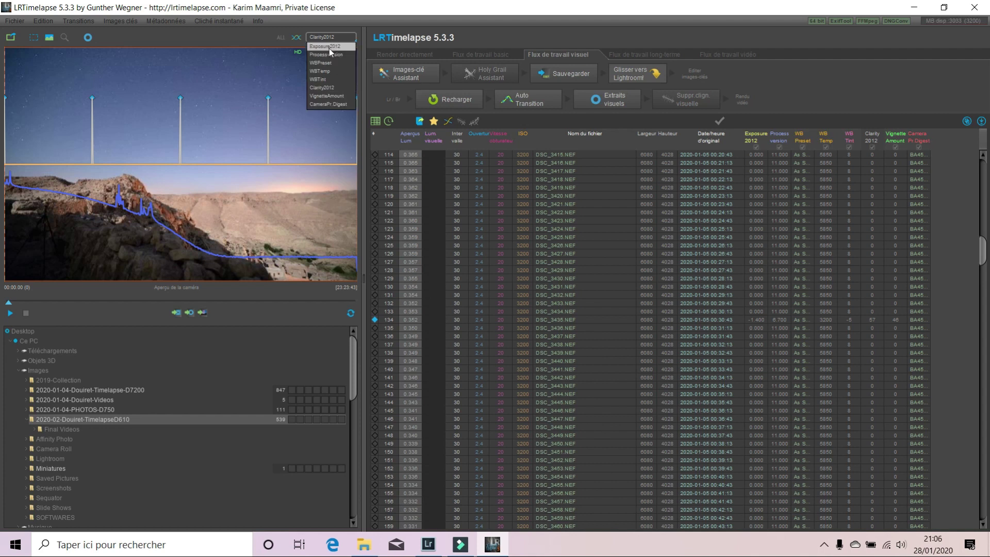
click(329, 47)
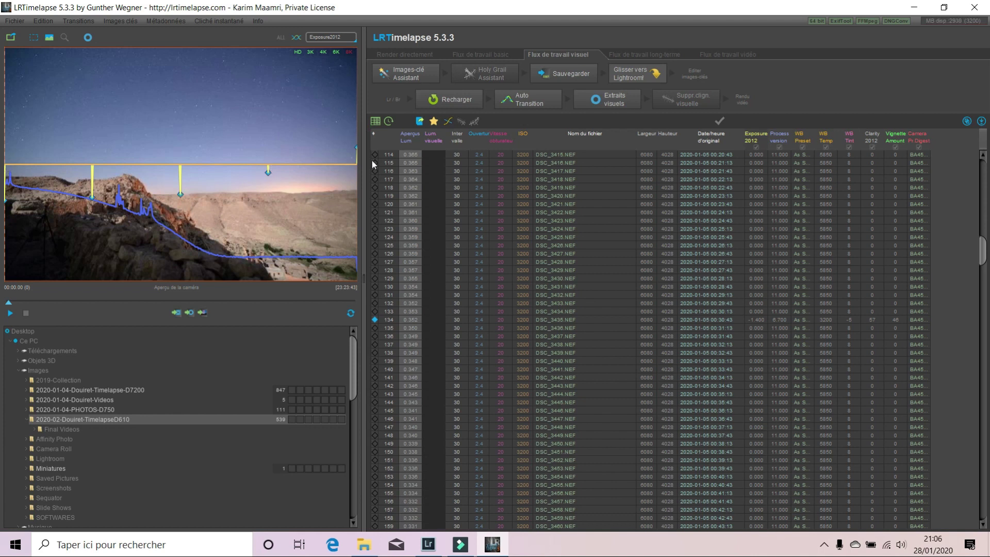
Step: Apply Auto Transition between the keyframes and generate the visual previews for the whole sequence
click(504, 97)
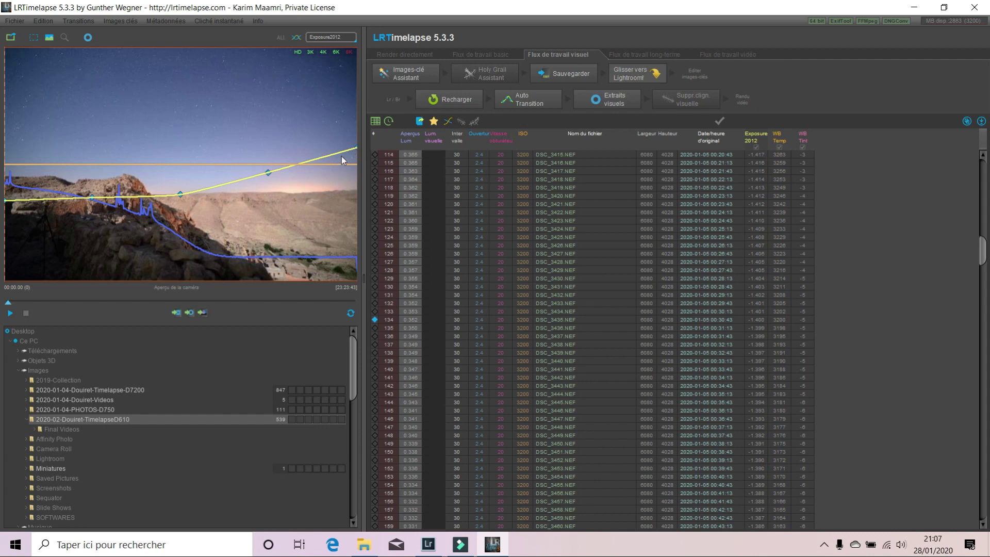
click(593, 102)
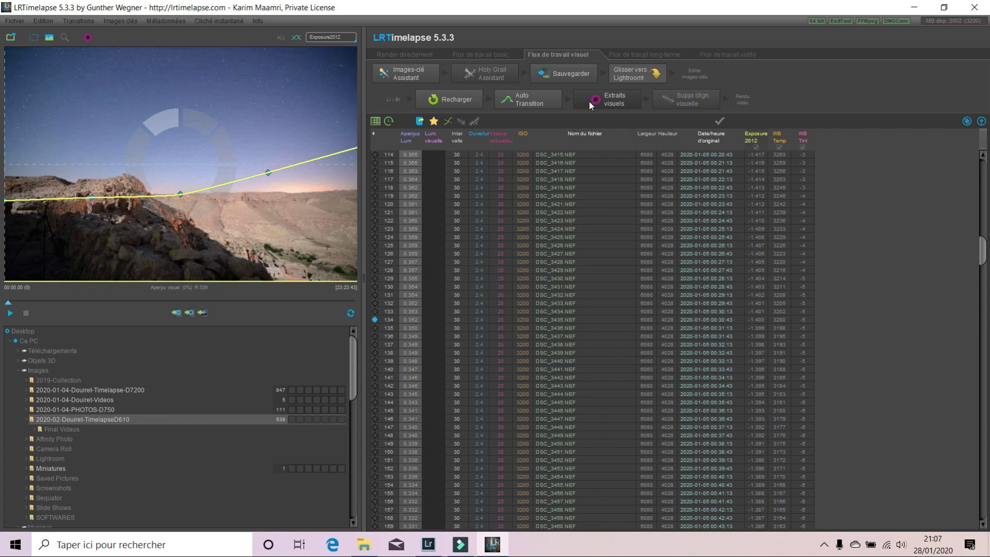
click(586, 100)
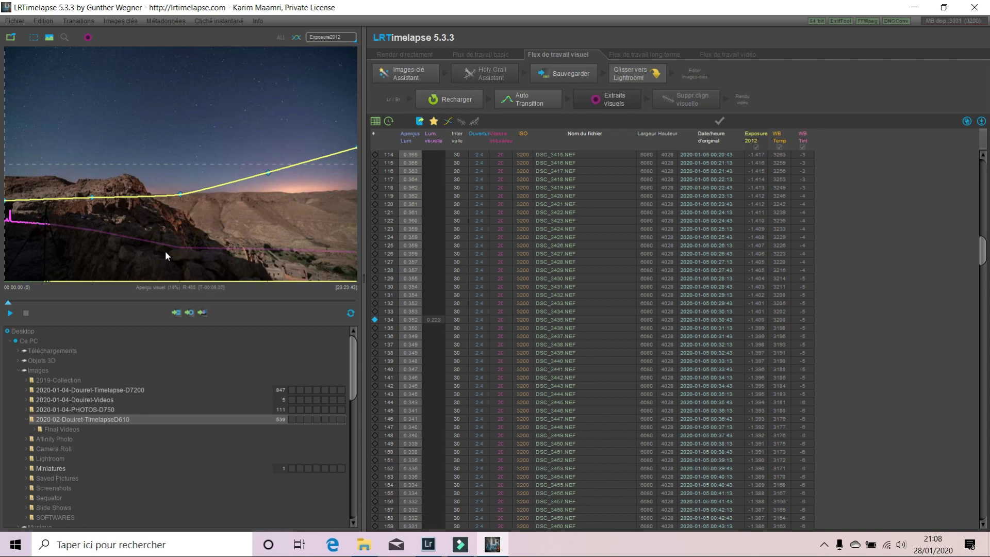
click(824, 545)
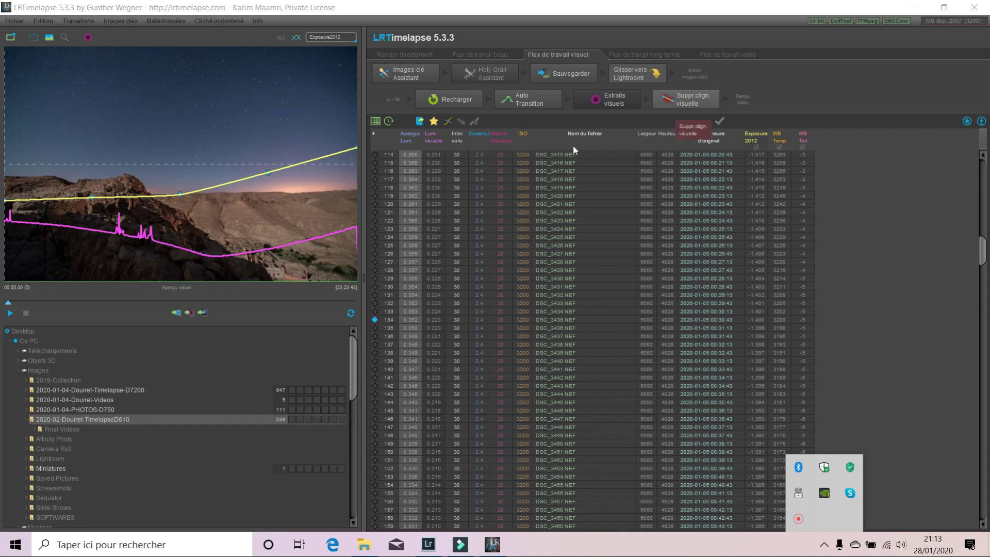
Step: Deflicker the sequence visually with smoothing strength 50 and Multi Pass Deflicker at a maximum of 3 passes, playing the preview before and after
click(9, 314)
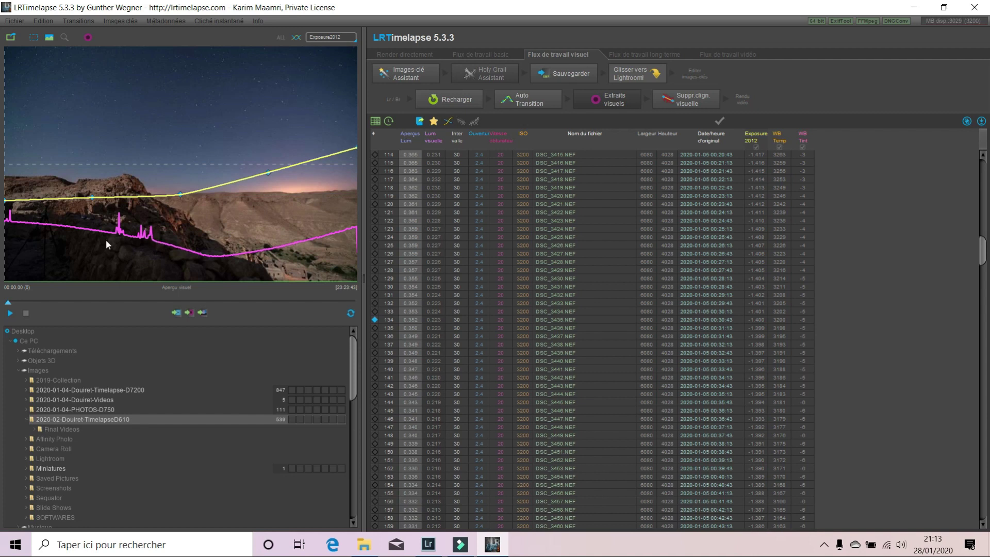
click(680, 103)
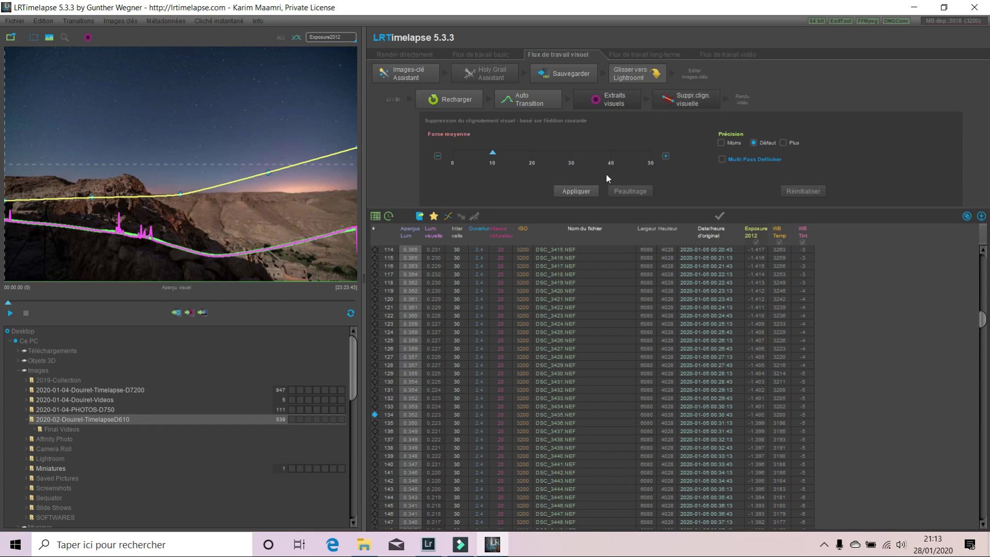
drag(502, 154, 652, 163)
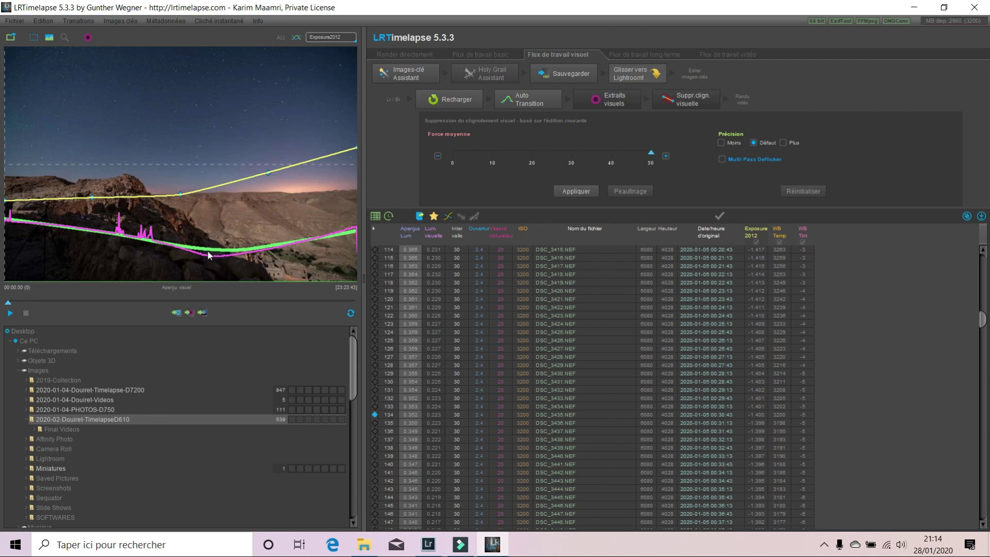
mouse_move(650, 154)
mouse_down()
mouse_move(626, 152)
mouse_move(651, 149)
mouse_up()
click(722, 159)
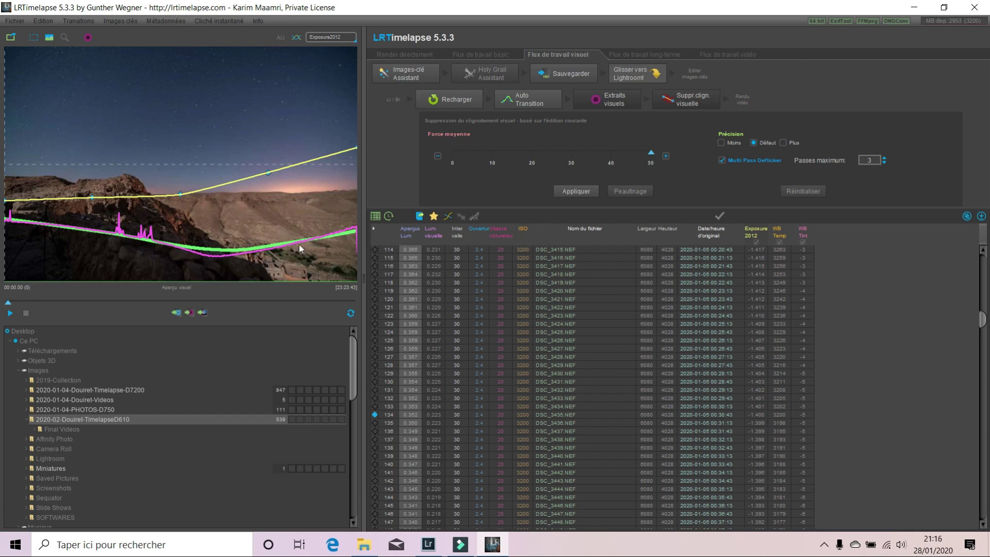
click(564, 191)
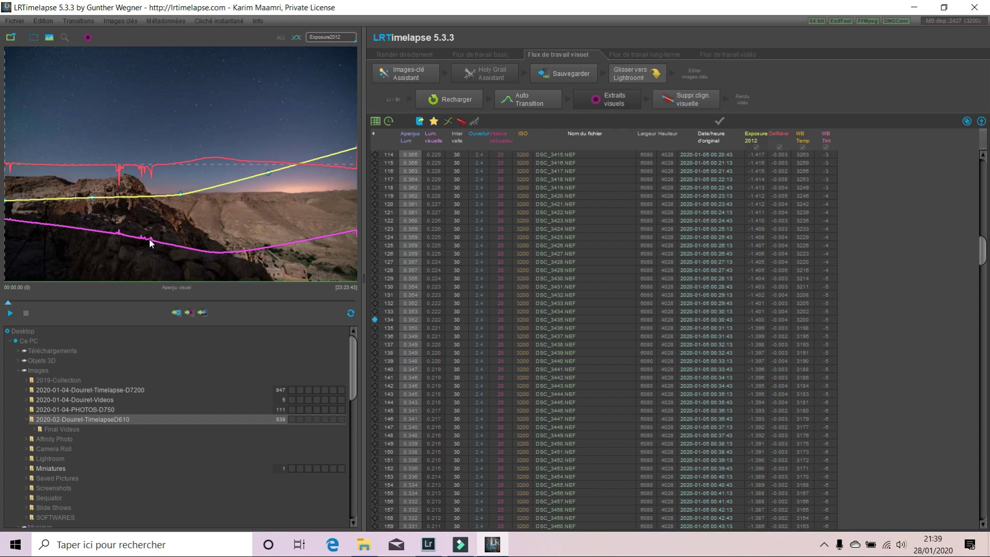
click(10, 314)
Step: Switch to Lightroom, show the library as a grid and apply the Filtres désactivés preset to display the full sequence
click(433, 550)
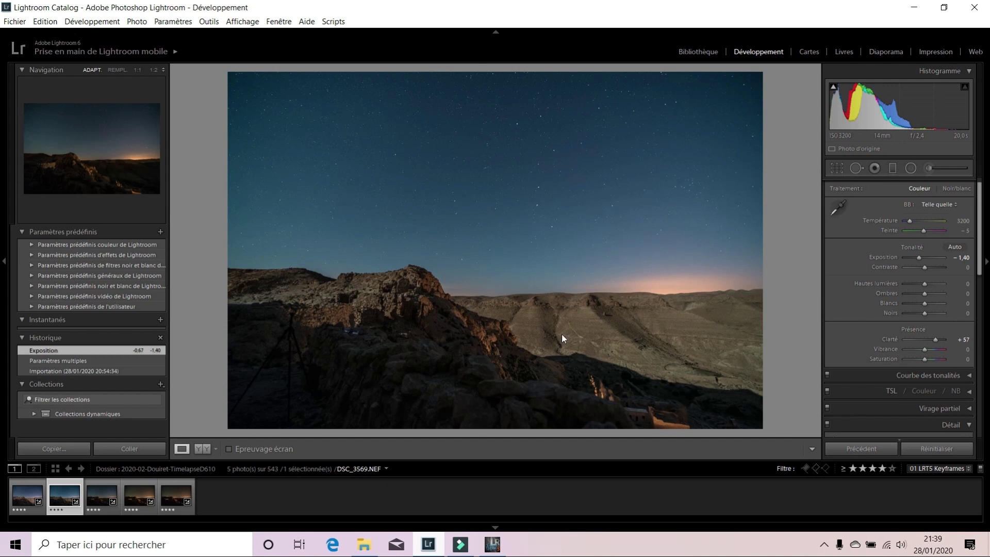
click(704, 52)
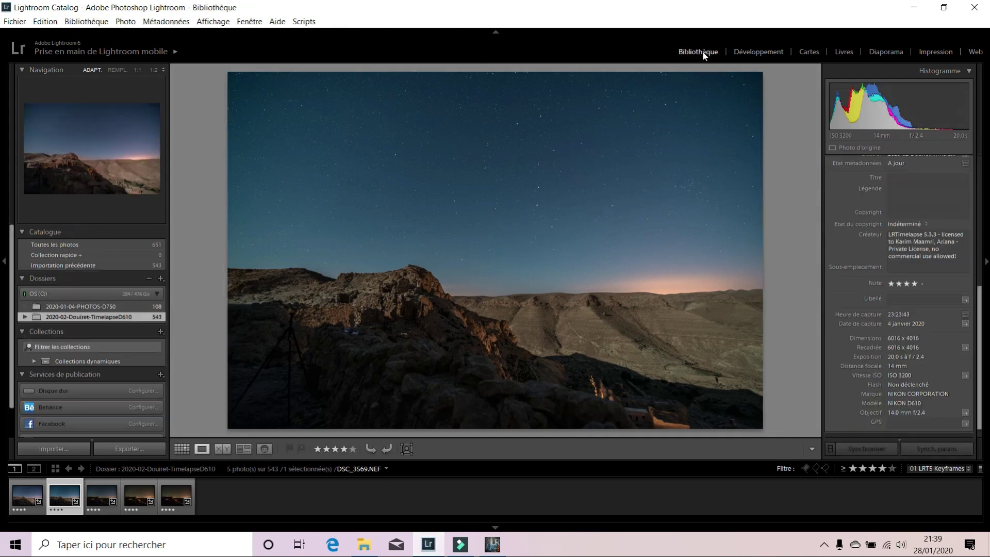
click(183, 449)
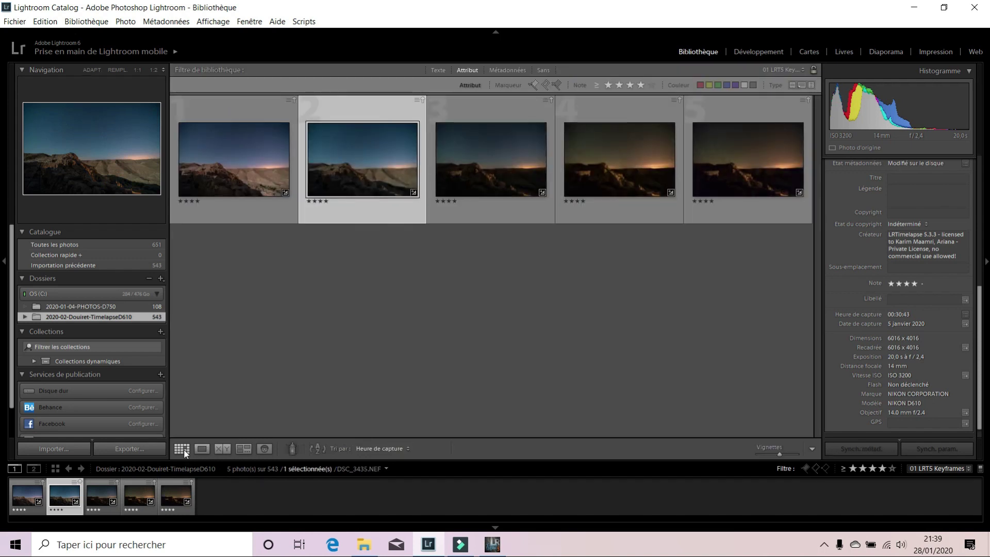
click(937, 470)
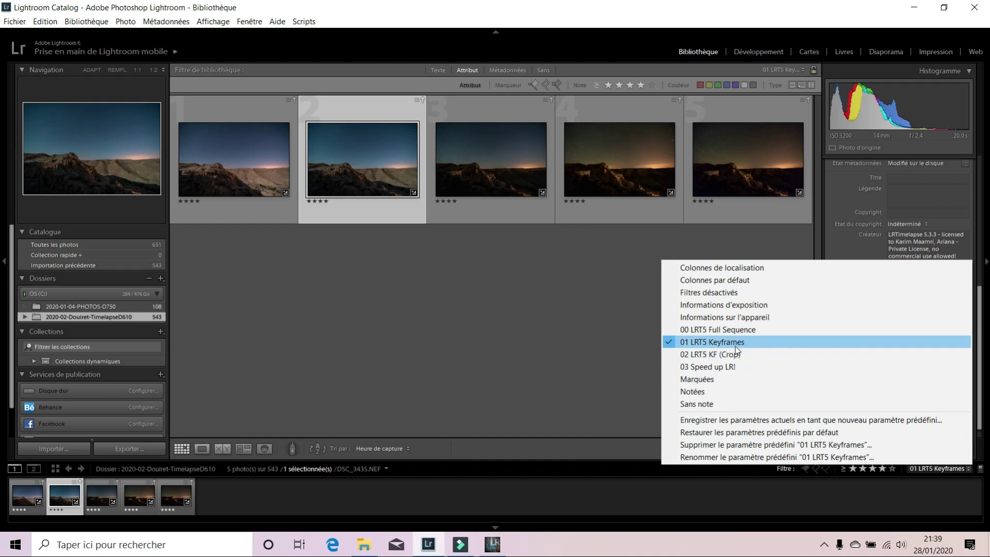
click(719, 293)
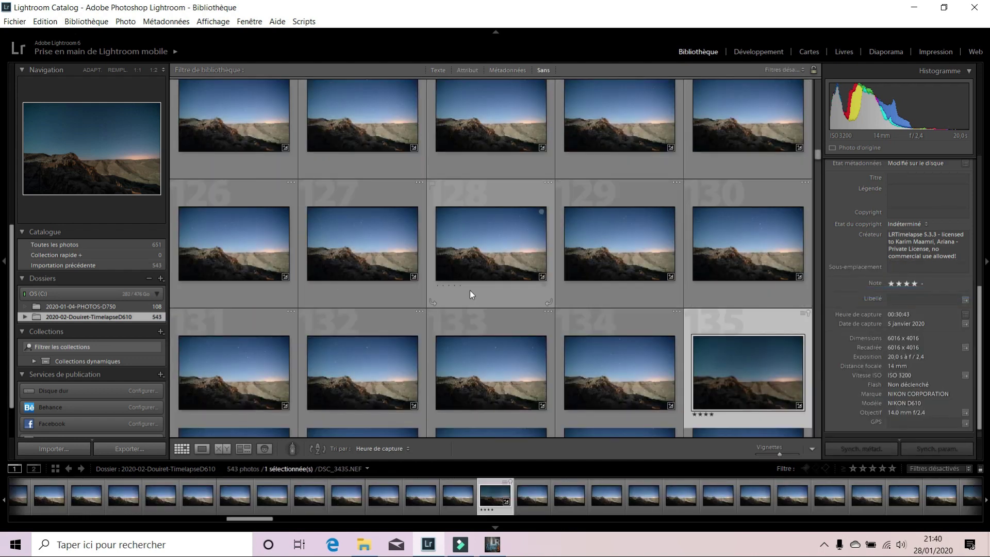
Step: Select all photos in the folder and read their metadata from the files
scroll(470, 289, up, 15)
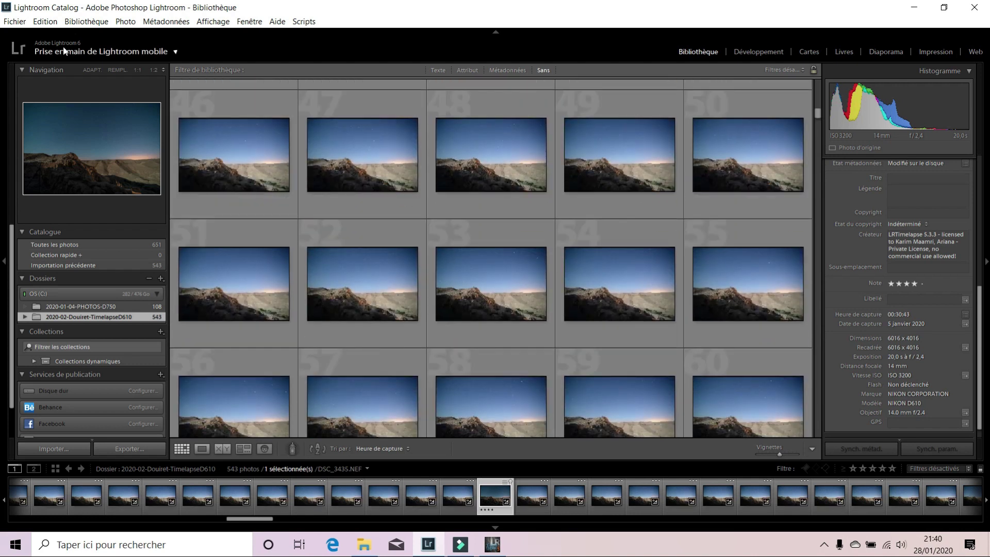
click(44, 21)
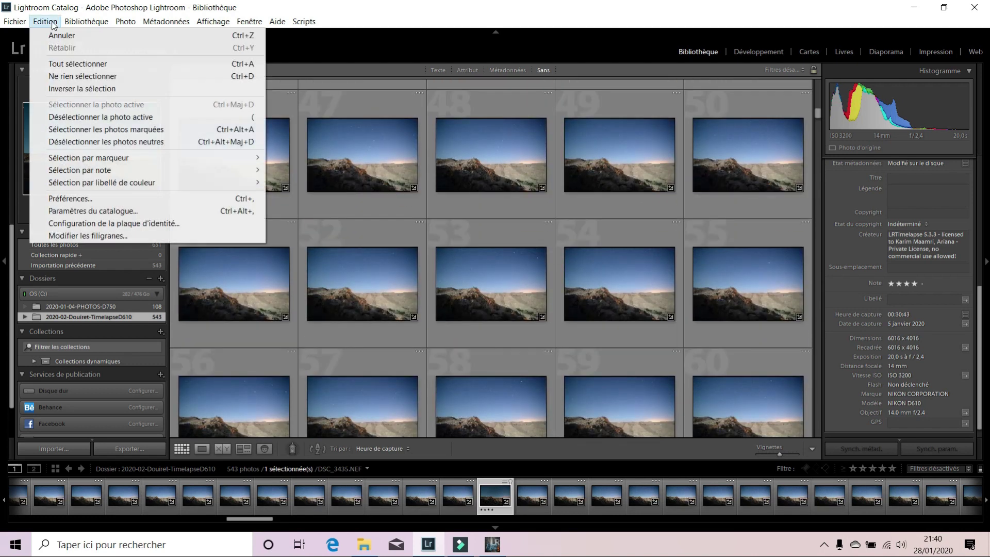
click(58, 65)
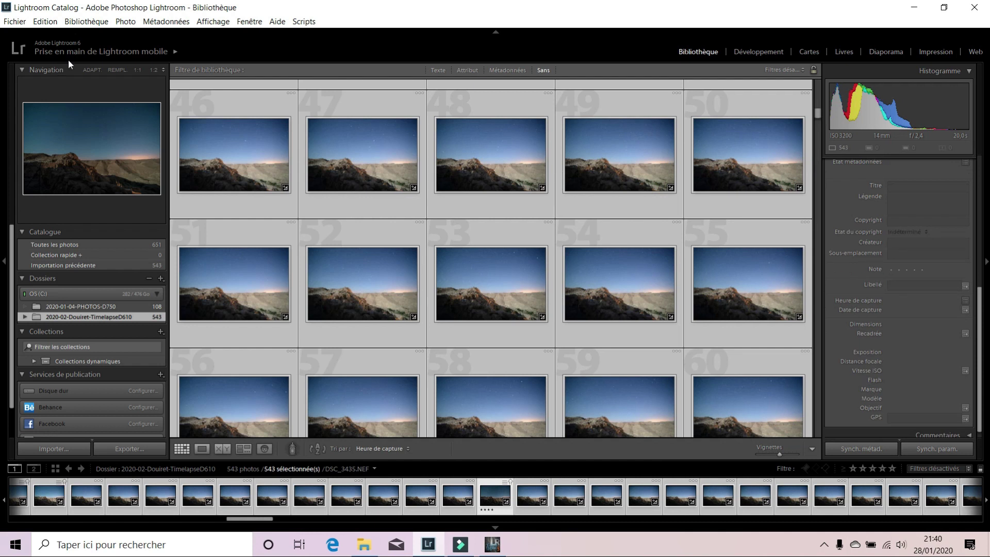
click(165, 21)
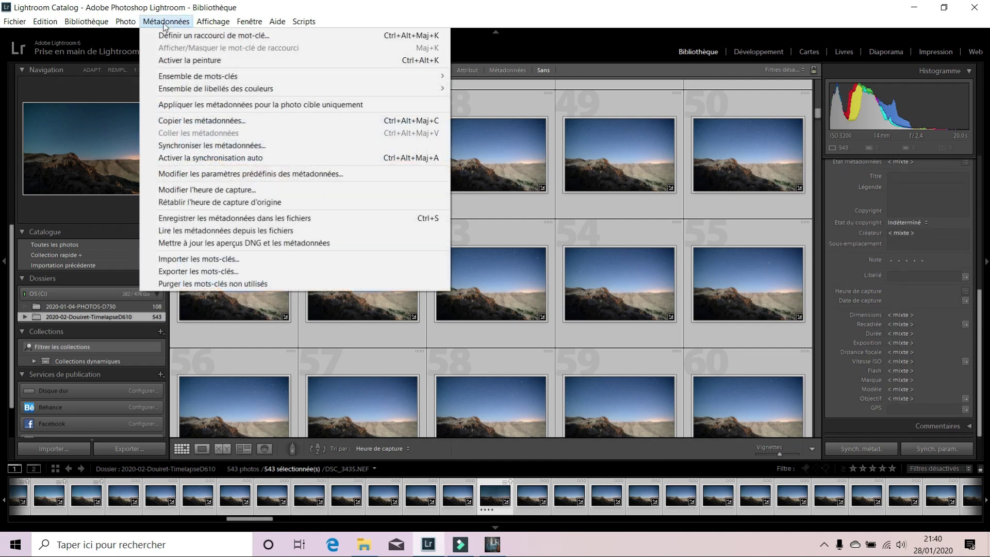
click(205, 233)
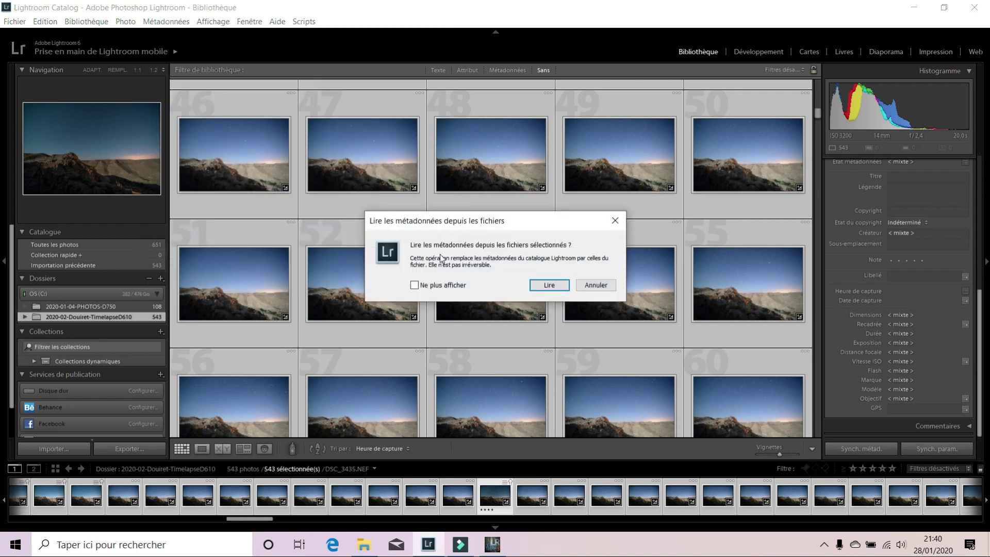
click(549, 285)
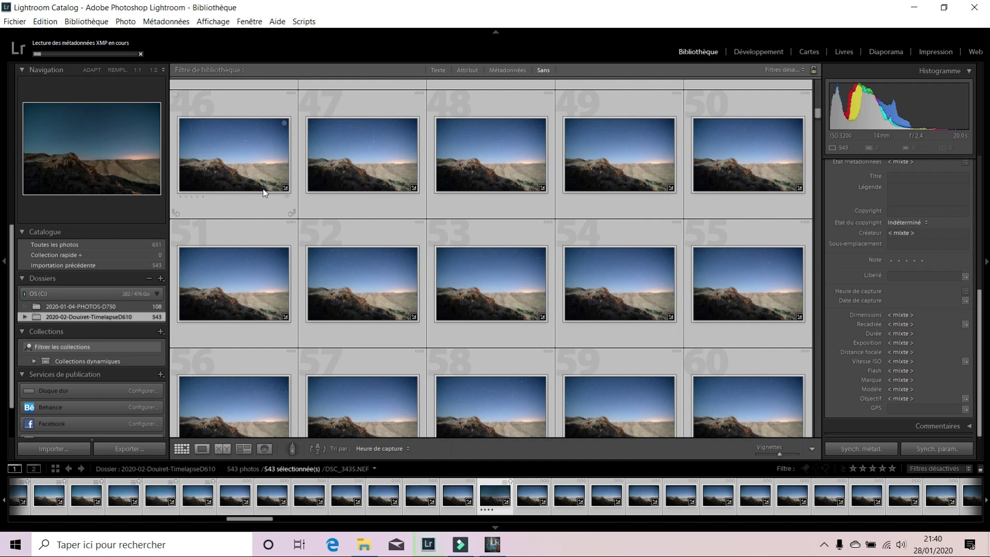
Step: Examine the refreshed thumbnails from the first frame to the end of the folder, including the video files after the last frame
scroll(263, 190, up, 10)
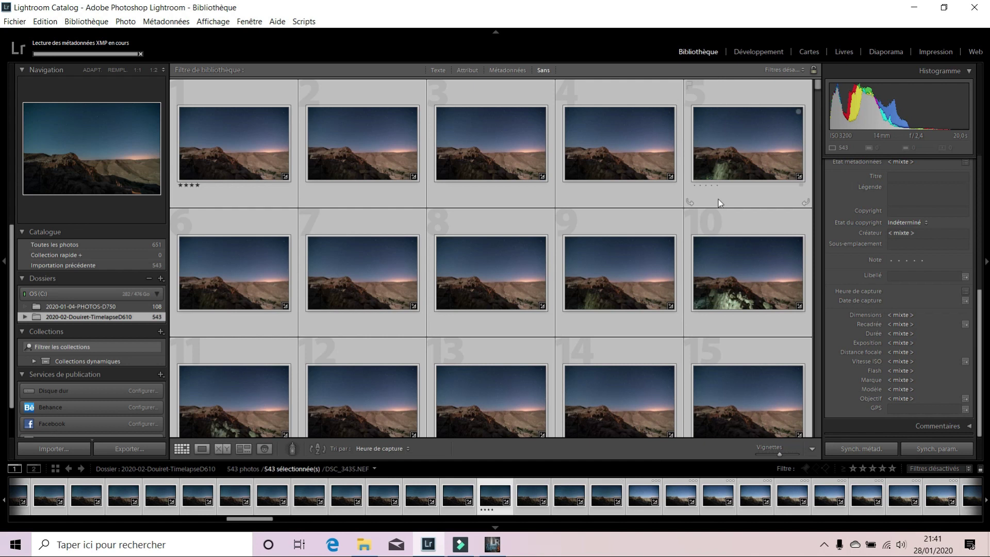
scroll(719, 199, down, 3)
scroll(720, 203, down, 6)
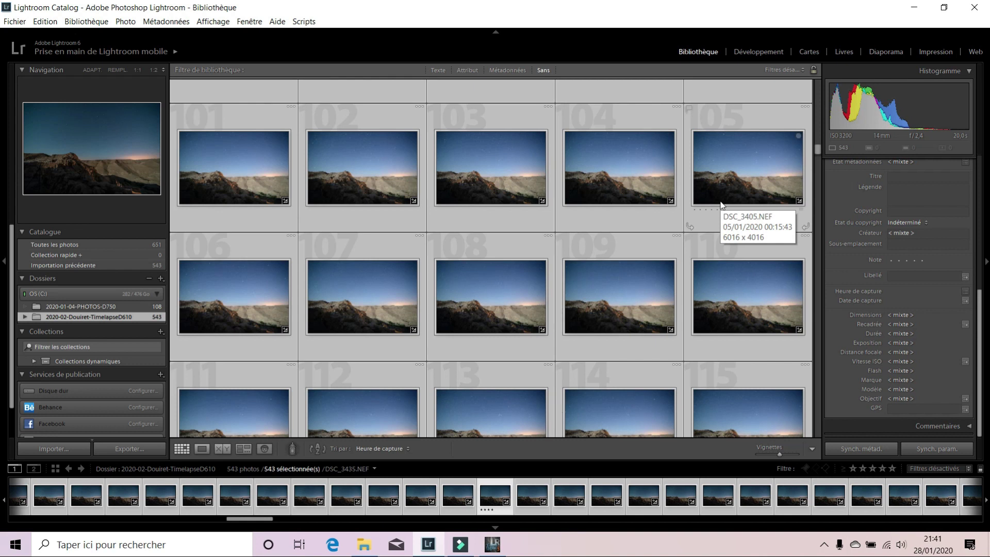
scroll(719, 203, down, 10)
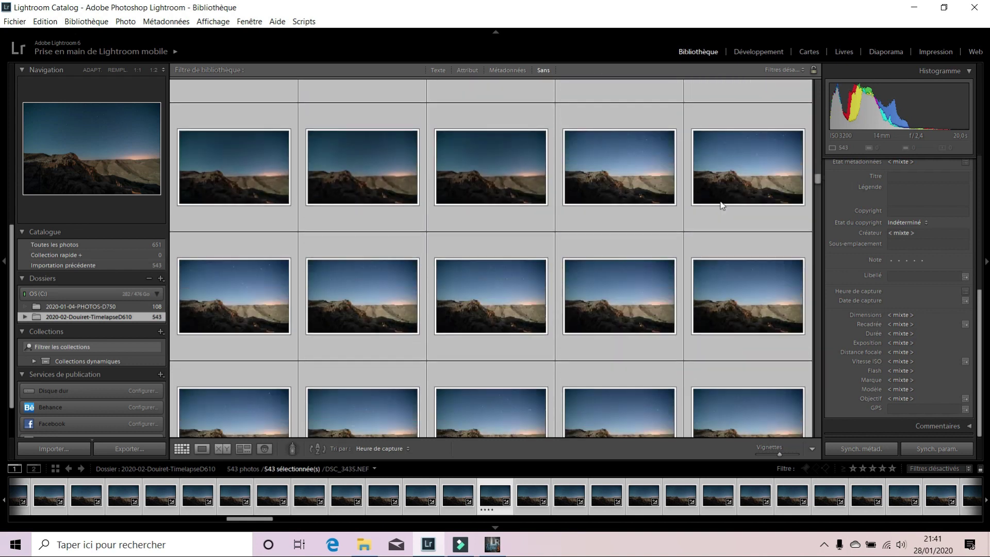
scroll(719, 201, down, 10)
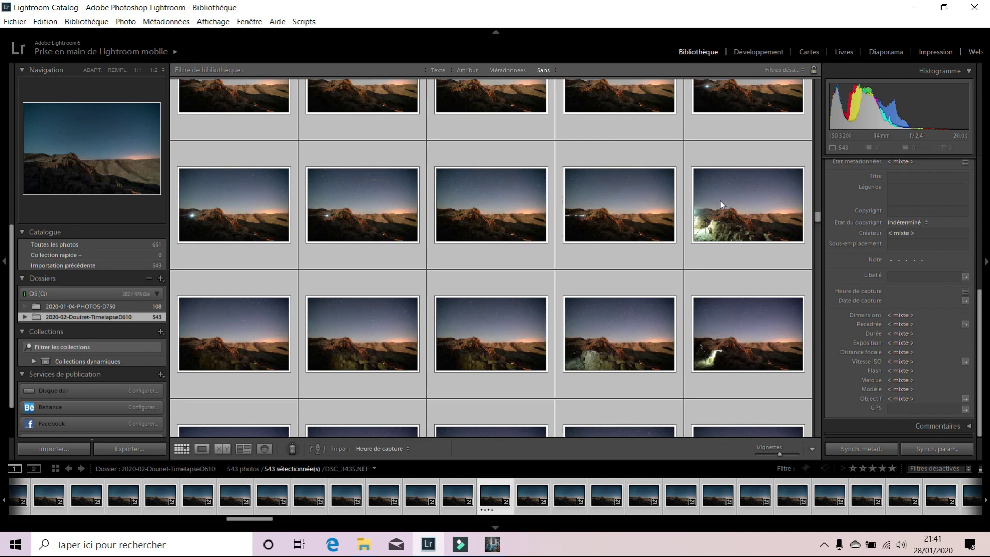
scroll(720, 200, down, 3)
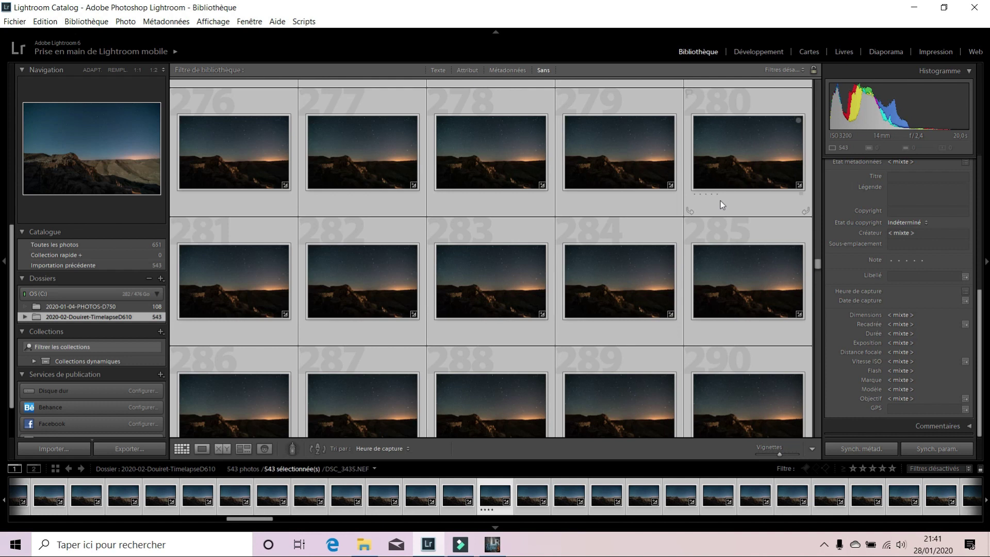
key(j)
scroll(456, 237, down, 20)
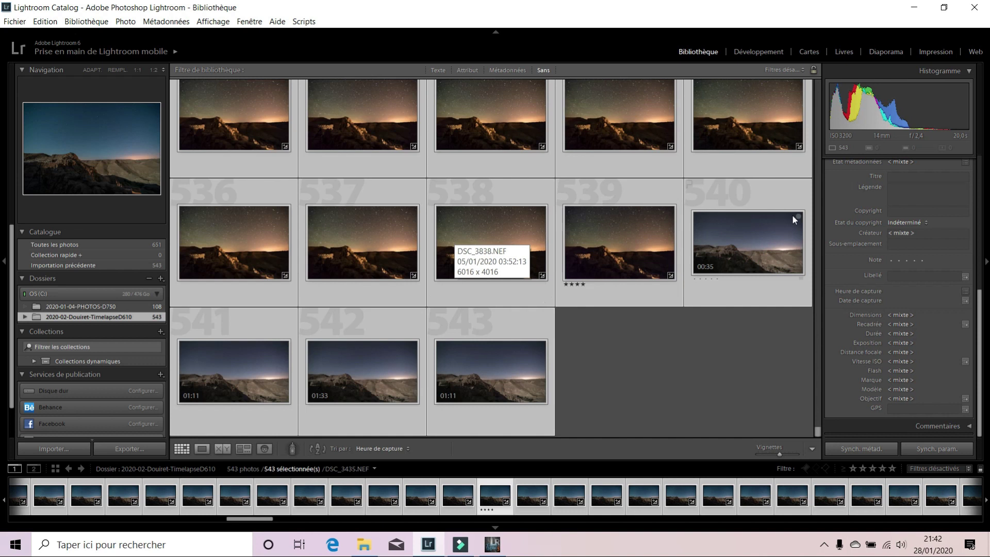
click(729, 199)
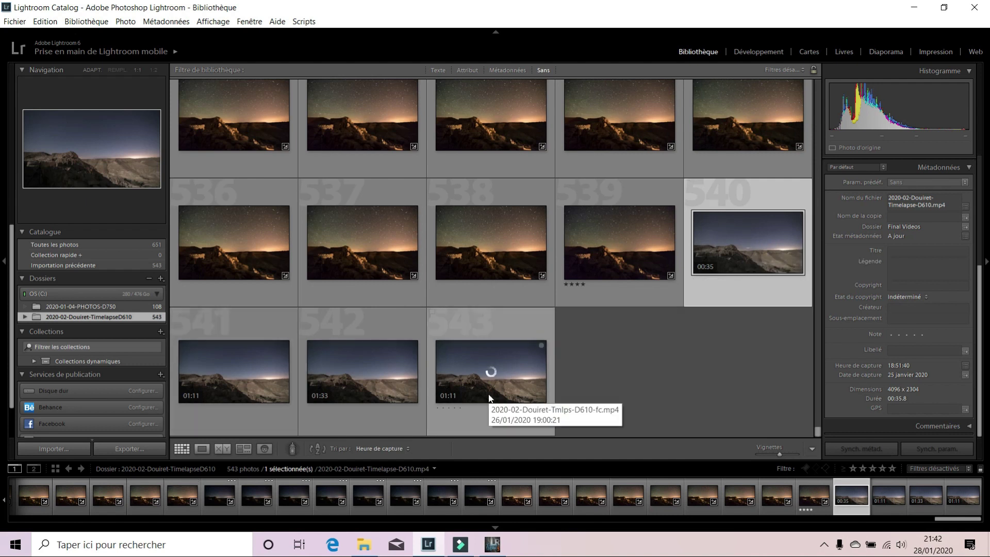
scroll(488, 382, up, 3)
scroll(490, 398, down, 3)
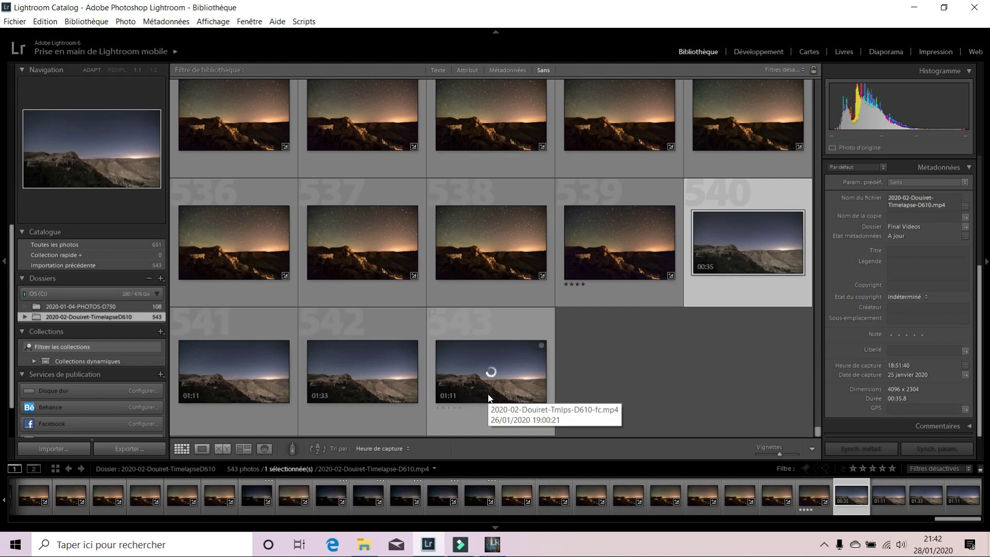
scroll(490, 398, up, 5)
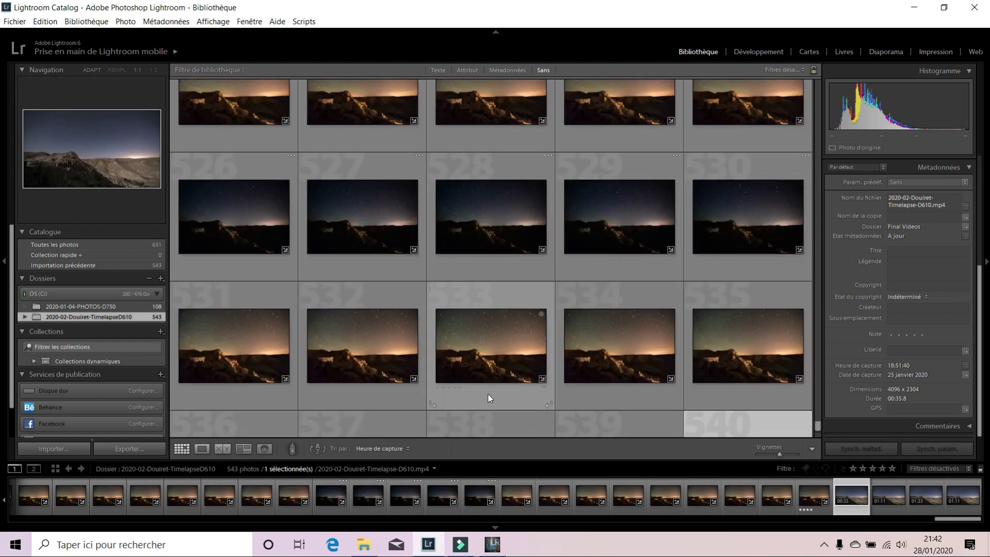
scroll(489, 397, down, 5)
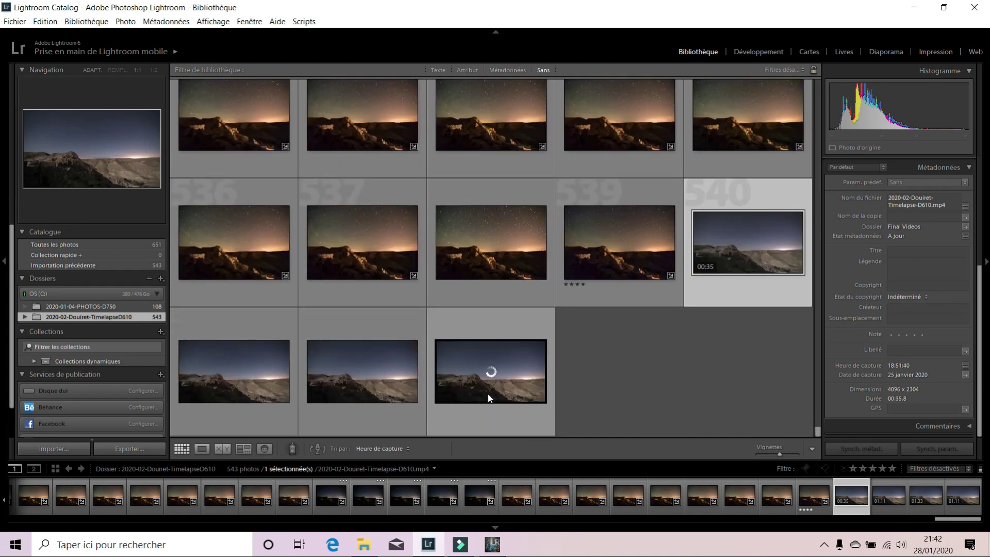
Step: Select only the NEF frames, from the last one, DSC_3839.NEF, back to the first, leaving out the four videos
click(642, 236)
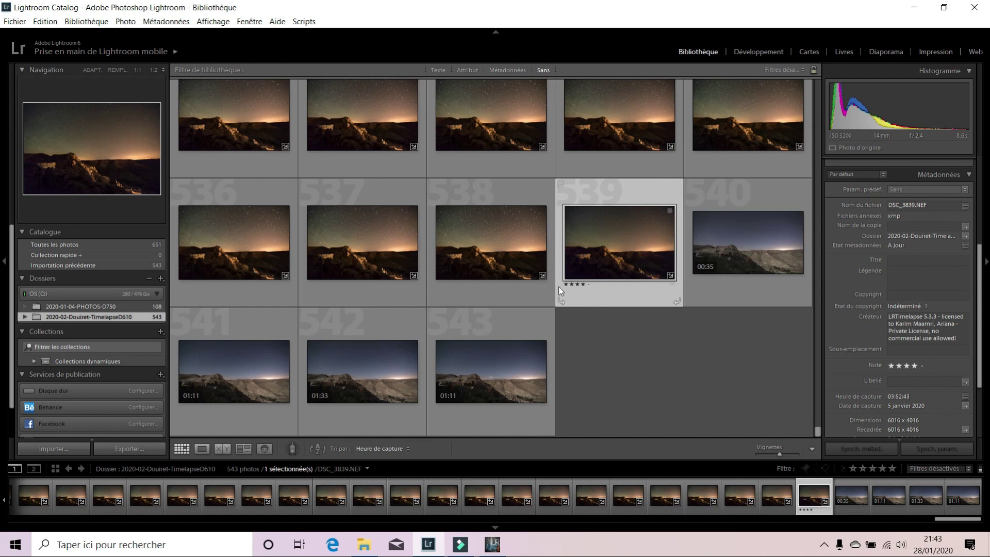
drag(818, 430, 821, 57)
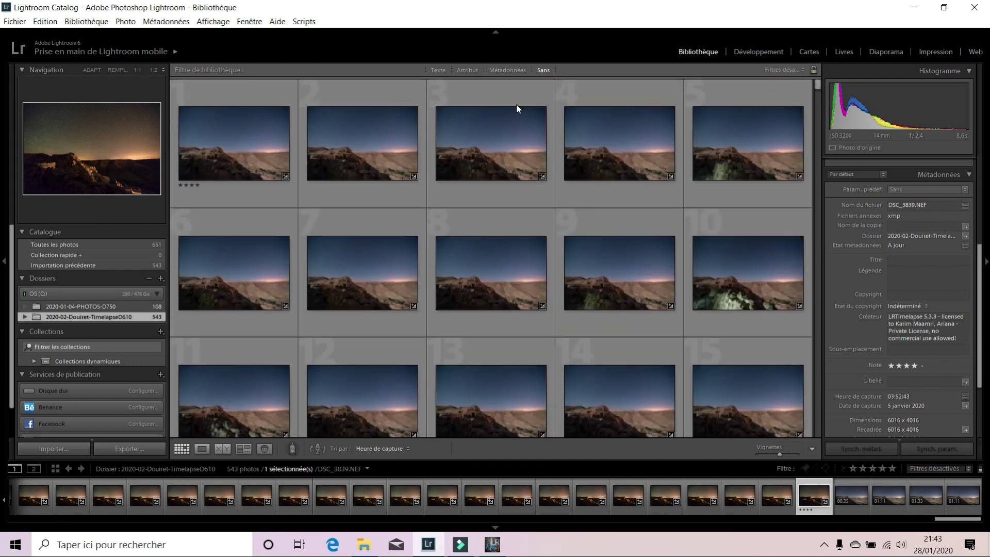
shift+click(221, 150)
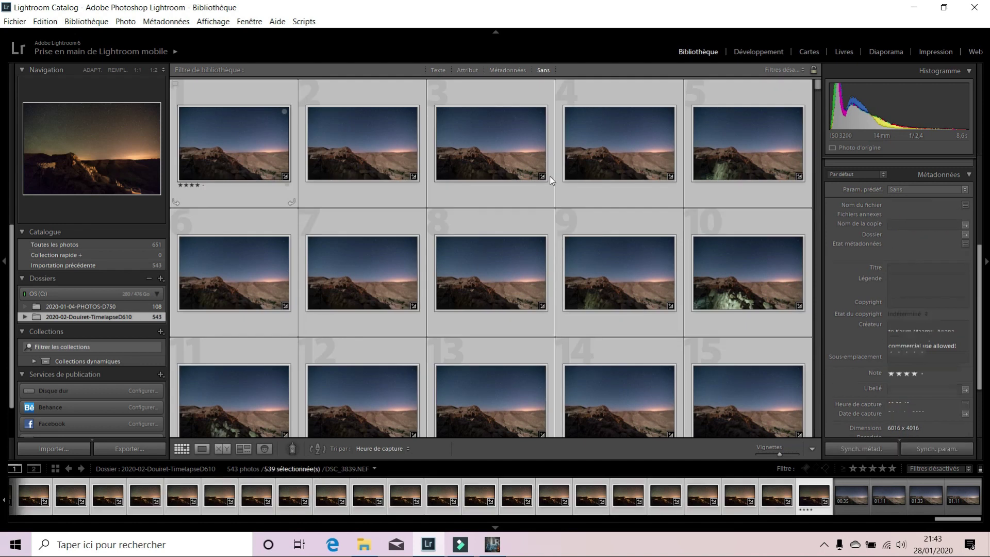
drag(817, 88, 821, 433)
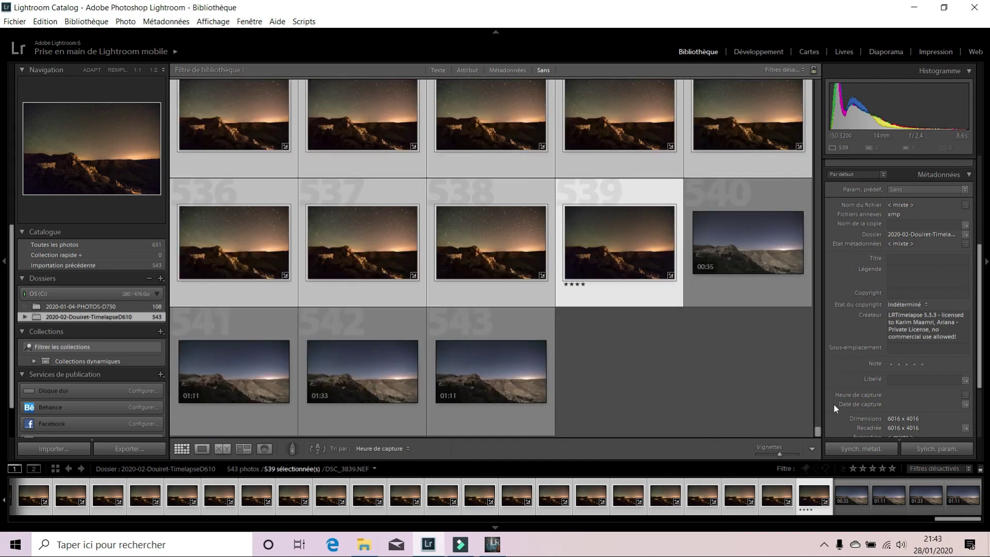
drag(821, 433, 824, 54)
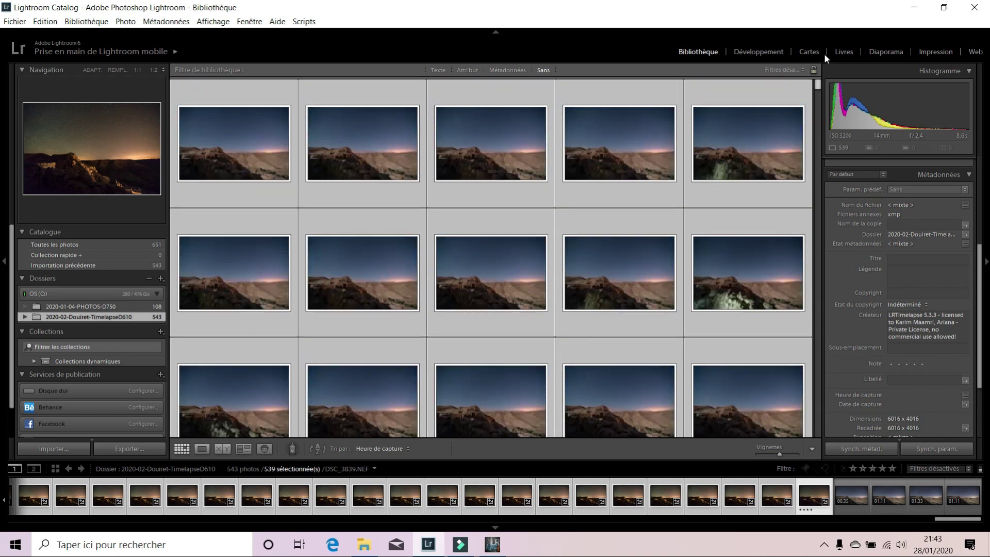
Step: Export the selected frames to Export Time Lapse (LRTimelapse) with the LRT (JPG, 4K) preset
click(15, 22)
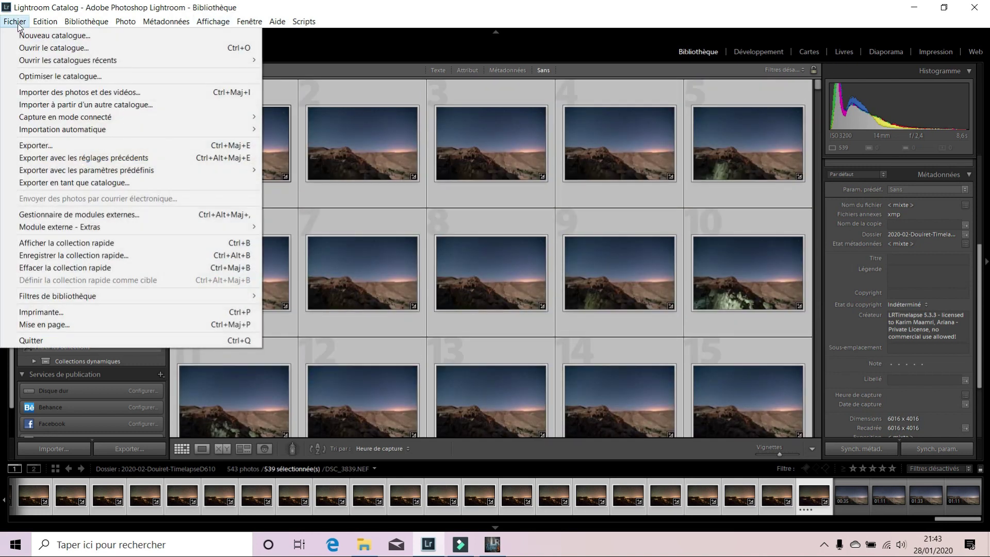
click(23, 145)
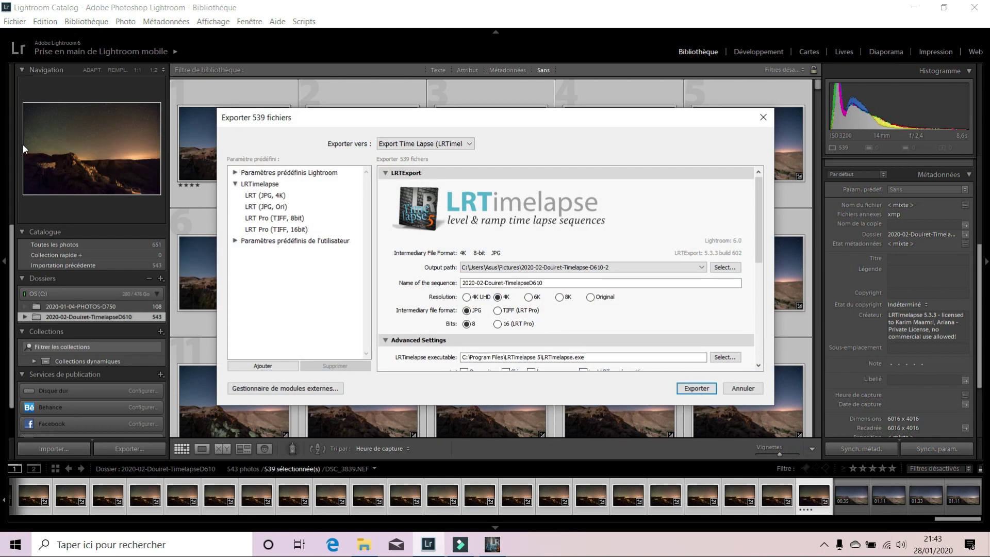
click(265, 199)
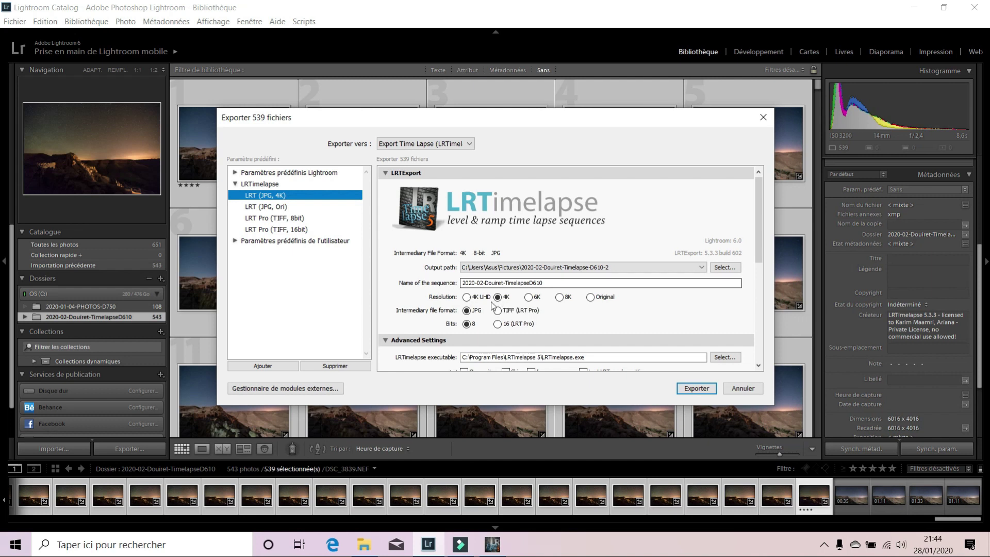
scroll(495, 305, down, 5)
scroll(492, 305, up, 5)
click(685, 391)
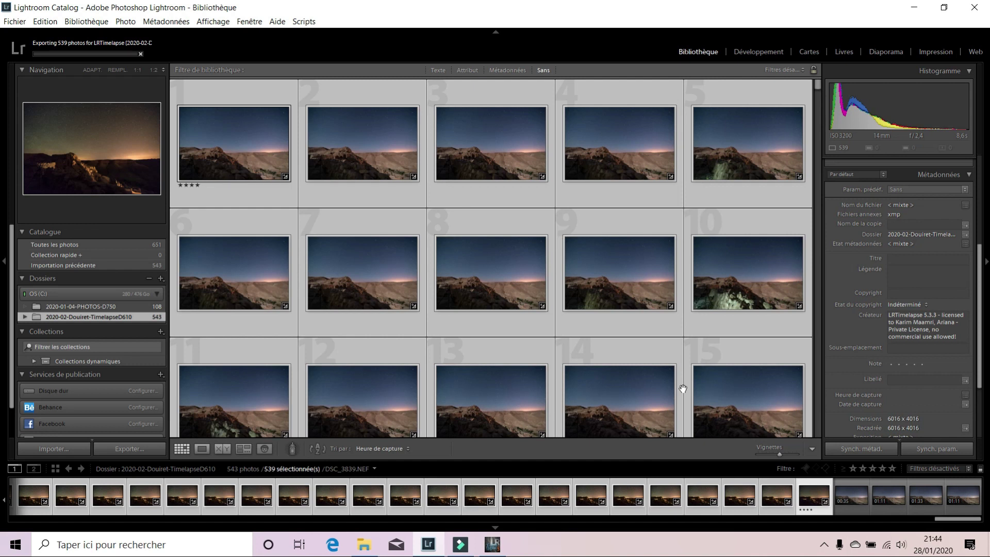
click(436, 549)
click(438, 550)
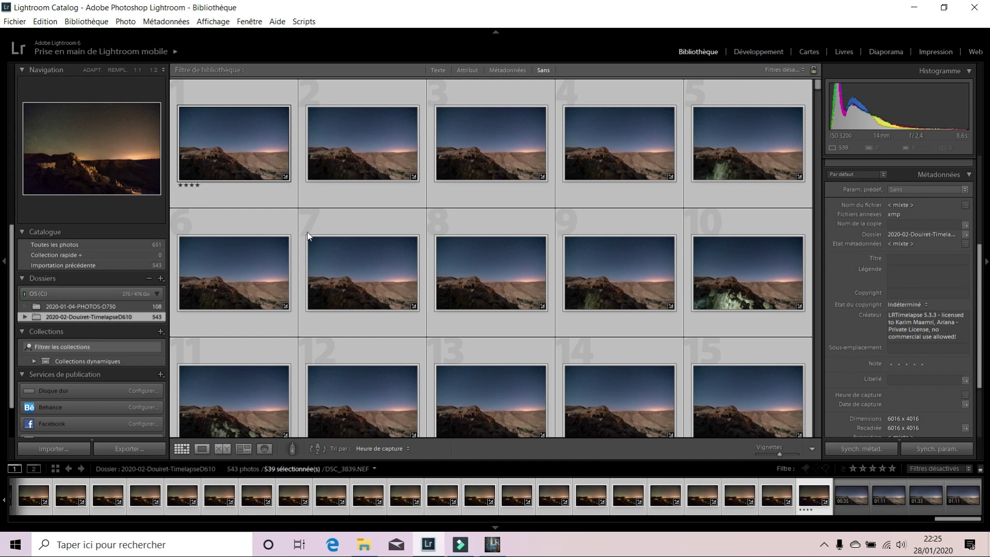
Step: Switch to LRTimelapse and set the speed of the video render to 1/2
mouse_move(494, 544)
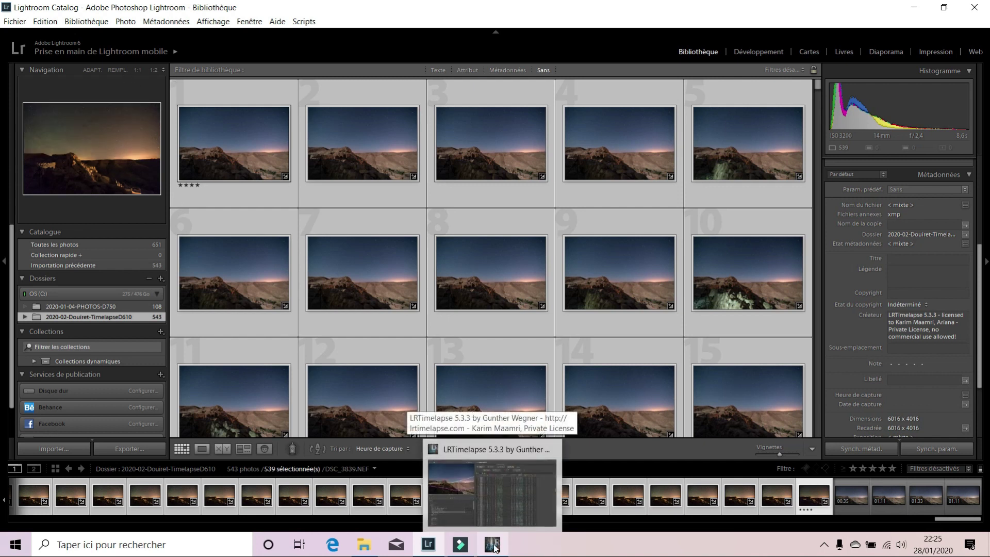
click(493, 545)
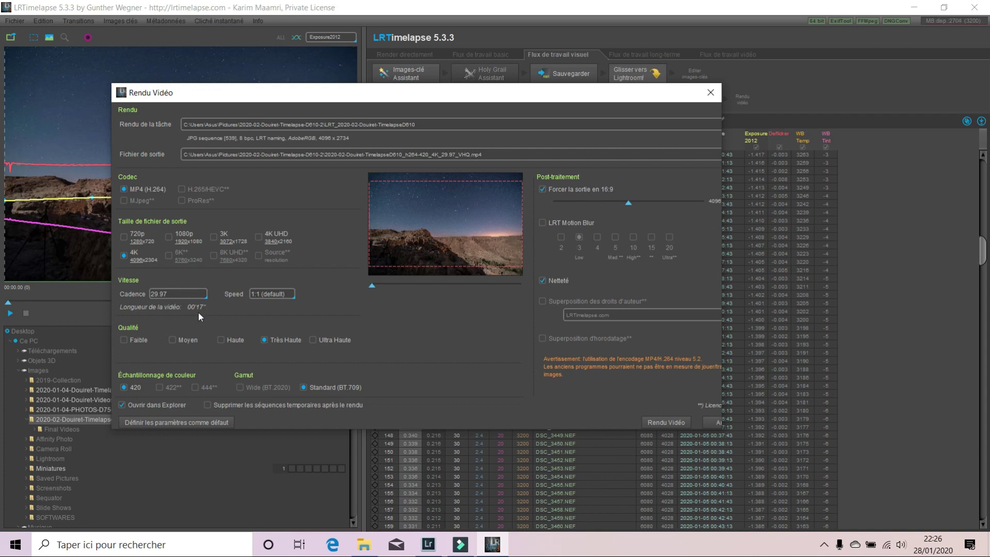
click(259, 296)
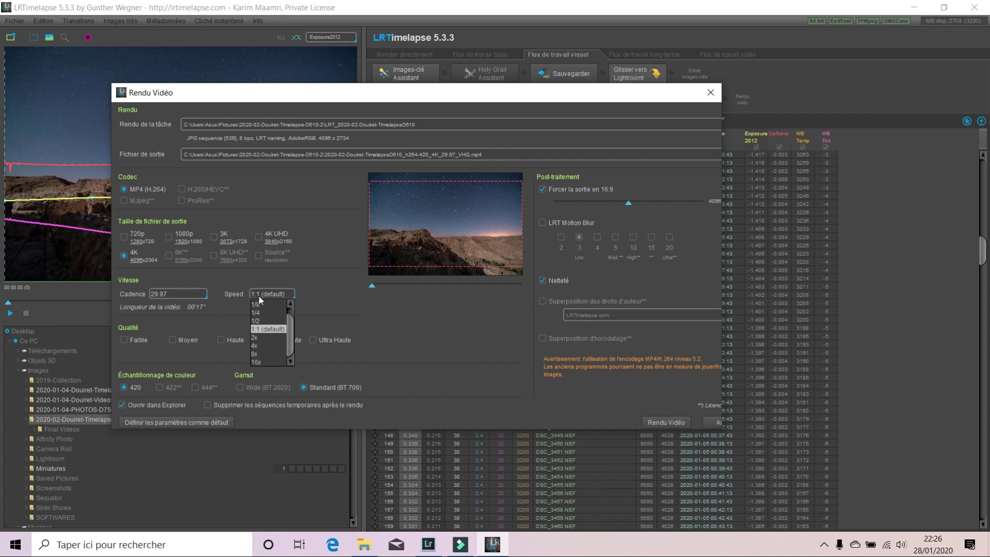
click(260, 321)
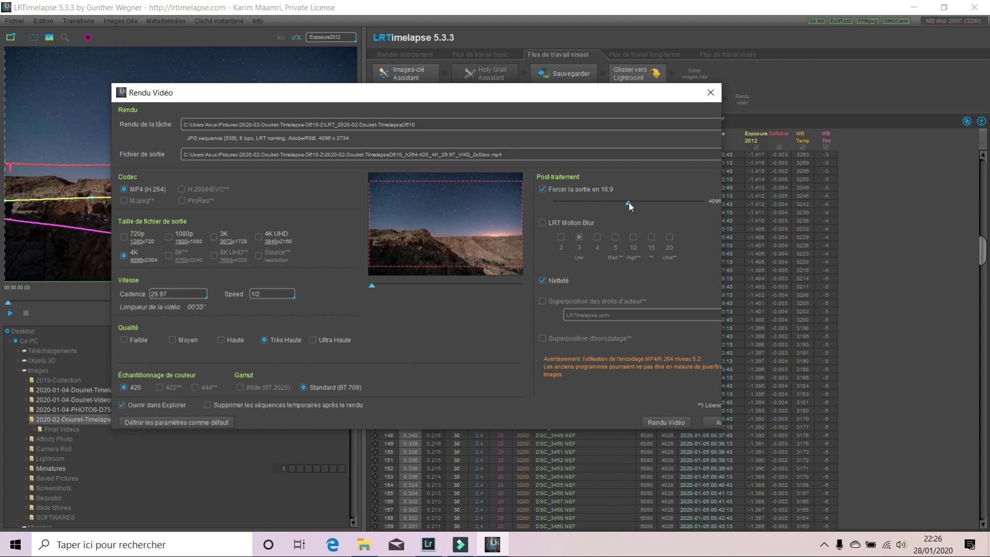
Step: Shift the forced 16:9 crop slightly lower in the frame and render the video
drag(626, 202, 657, 201)
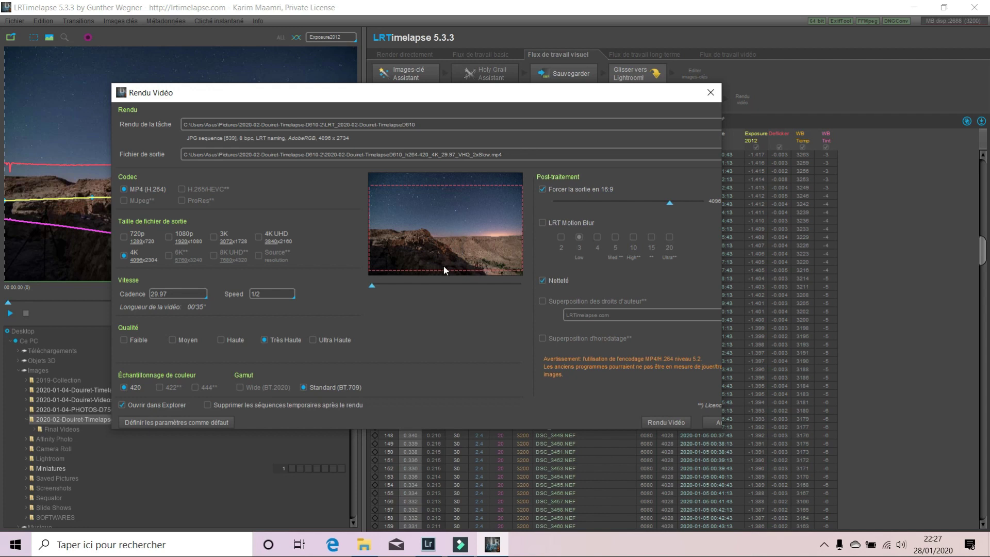
drag(669, 204, 671, 204)
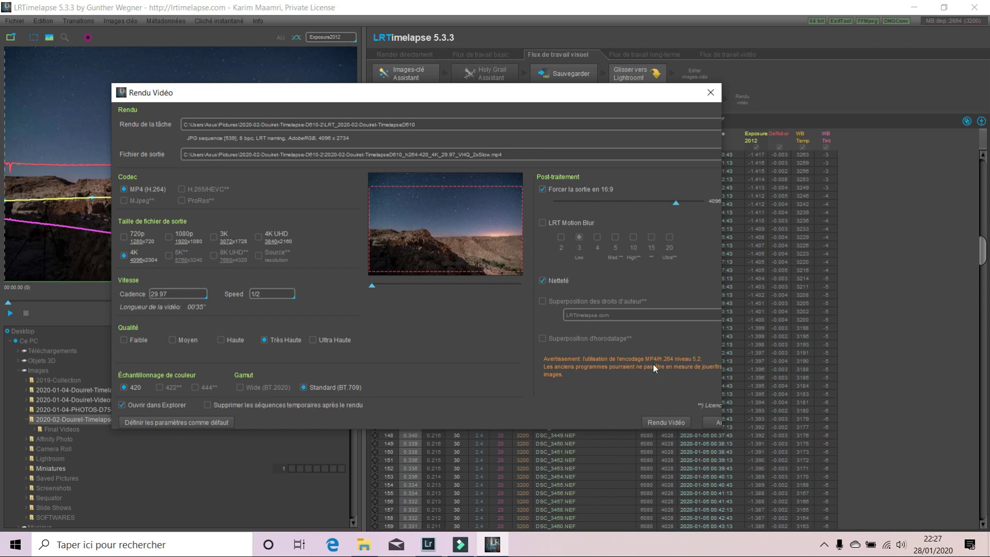
click(669, 422)
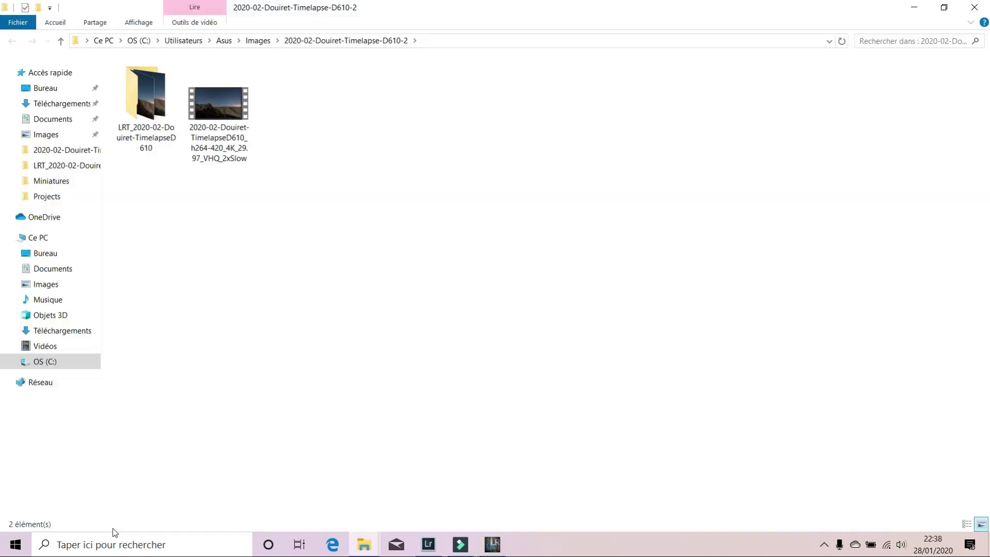
Step: Select the rendered 2xSlow video in the 2020-02-Douiret-TimelapseD610 folder and check its file type, size and duration
click(373, 134)
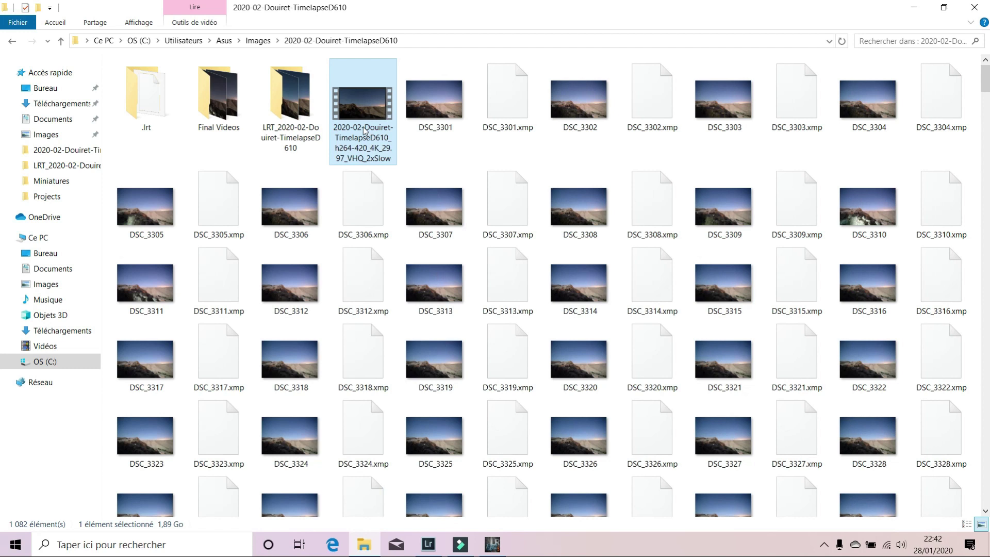
mouse_move(364, 131)
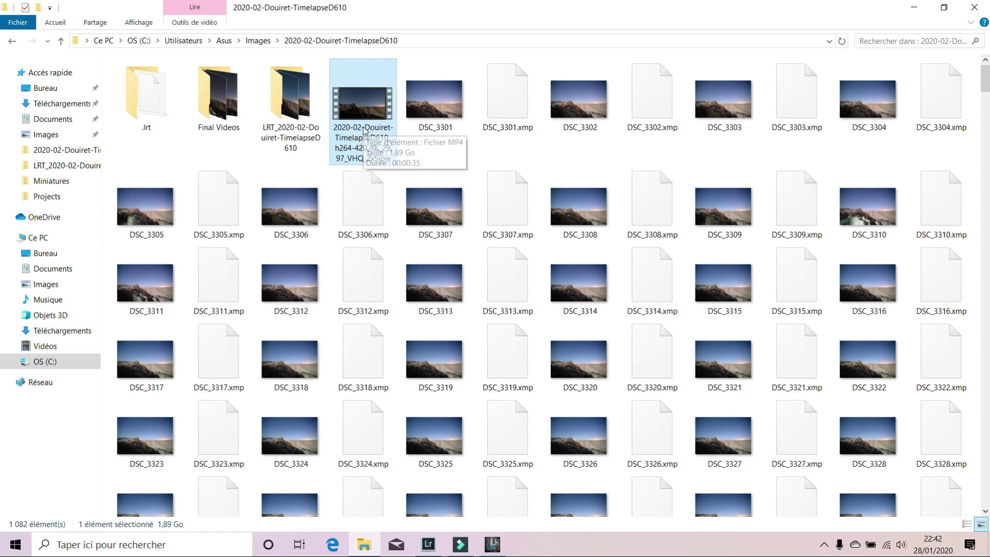